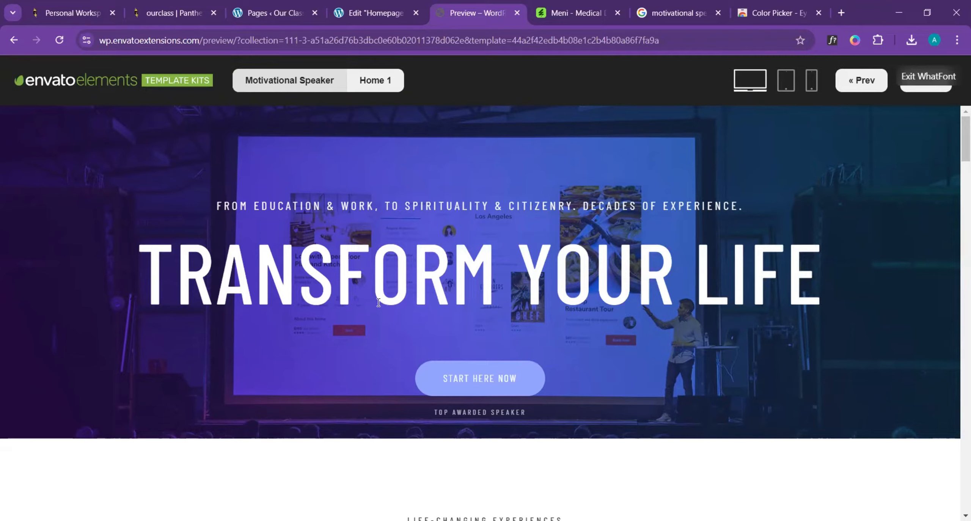
- Examine the Motivational Speaker template preview, looking at its hero banner and the section directly below it
left_click(382, 18)
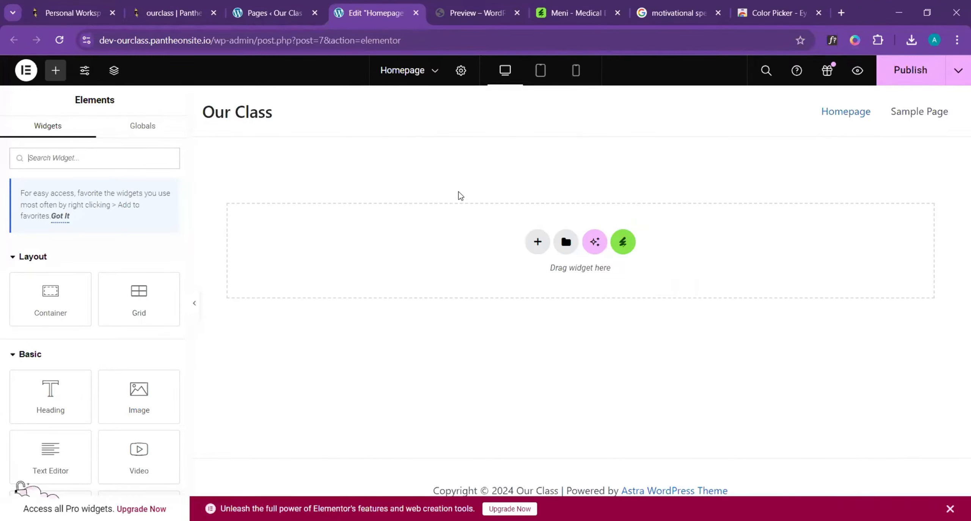
left_click(470, 13)
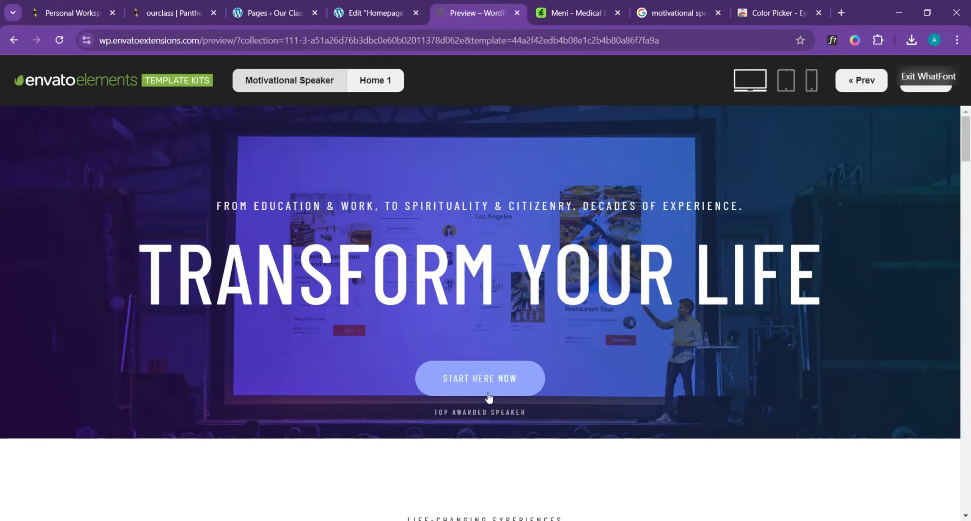
scroll(492, 394, "down", 1)
scroll(500, 390, "down", 10)
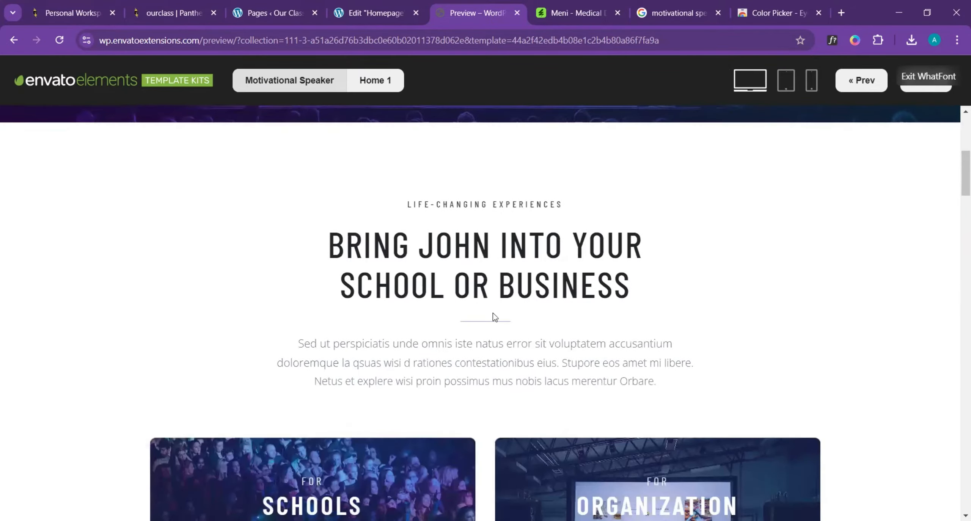
scroll(494, 291, "up", 1)
scroll(494, 291, "up", 1)
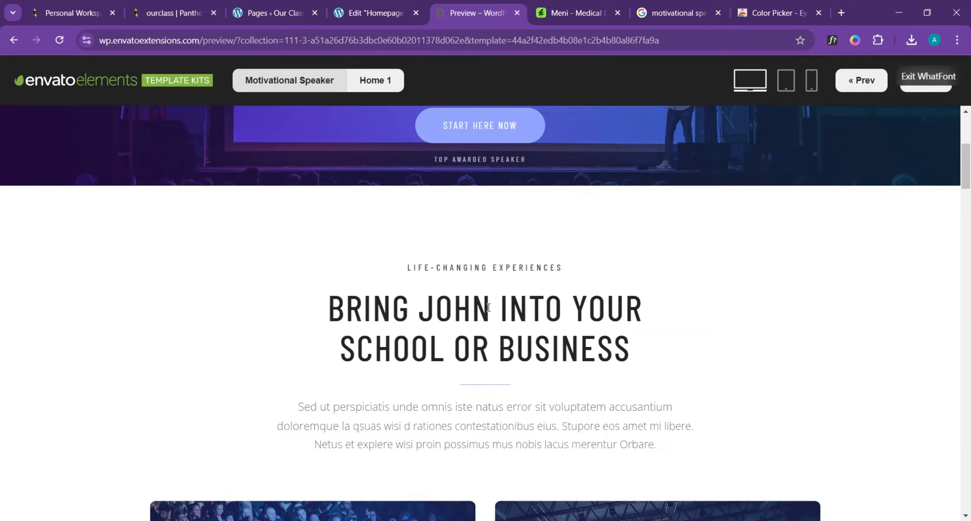
scroll(460, 329, "down", 1)
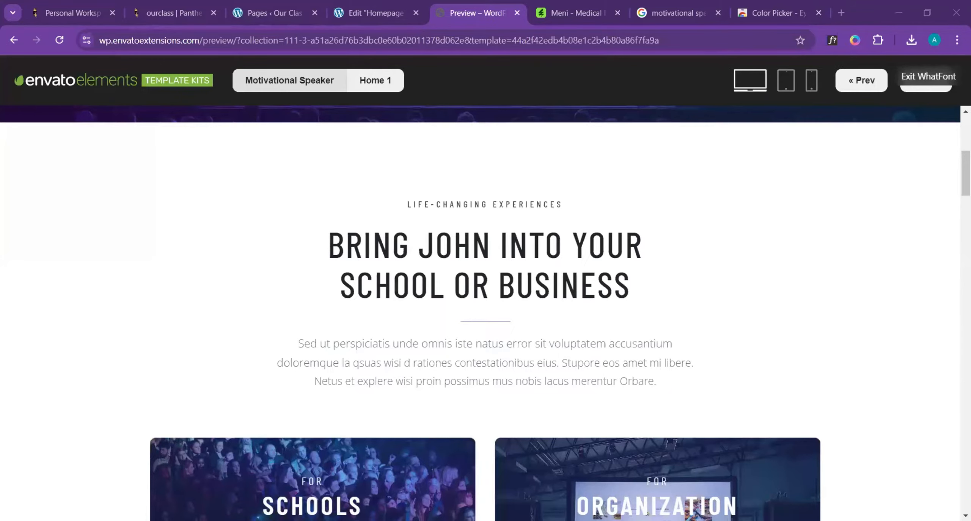
- In the Elementor homepage editor, add a new Flexbox container with the single-column, downward-direction structure
left_click(373, 12)
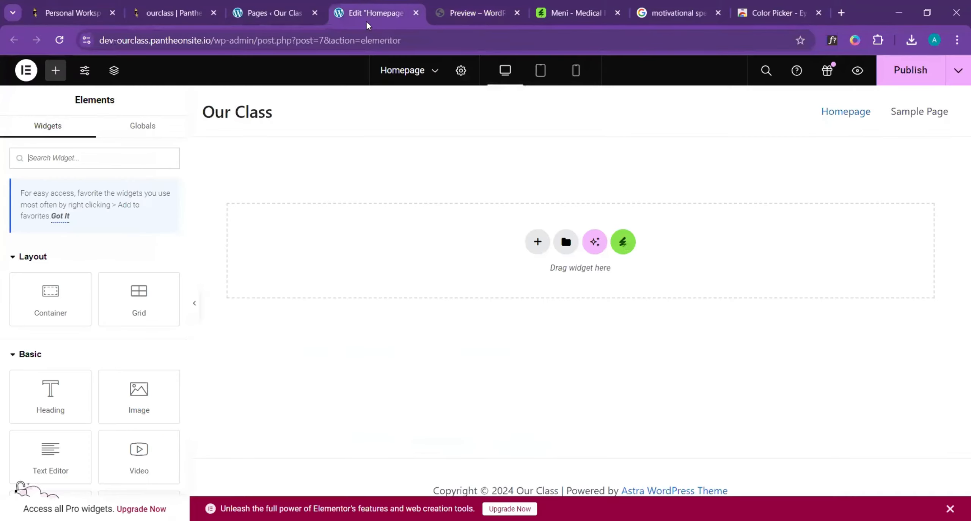
left_click(538, 246)
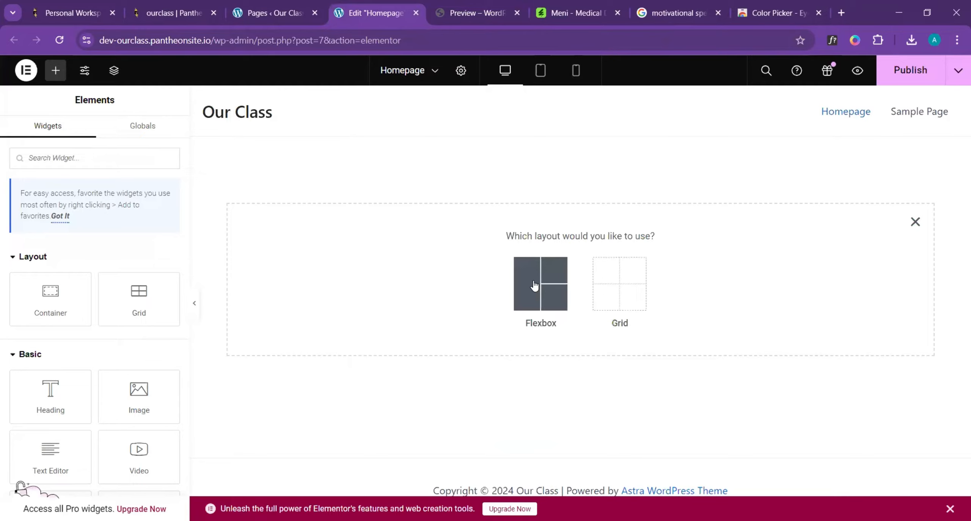
left_click(534, 286)
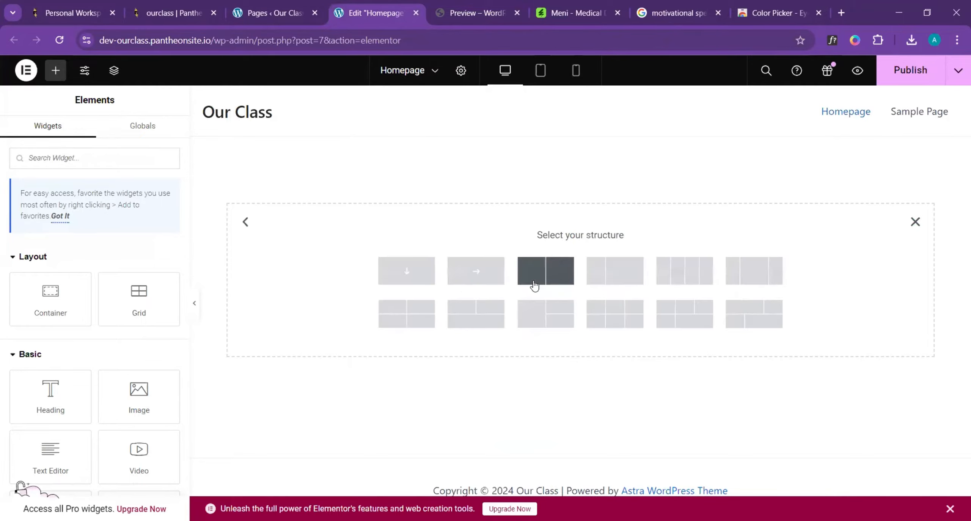
left_click(403, 270)
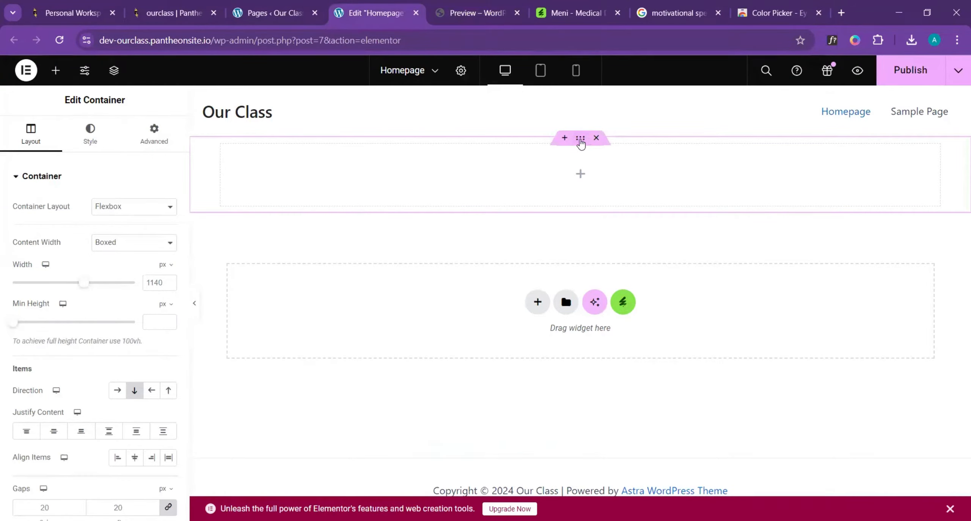
- Give the container a Classic background using the media library's dark auditorium photo with the lit presentation screen
left_click(91, 138)
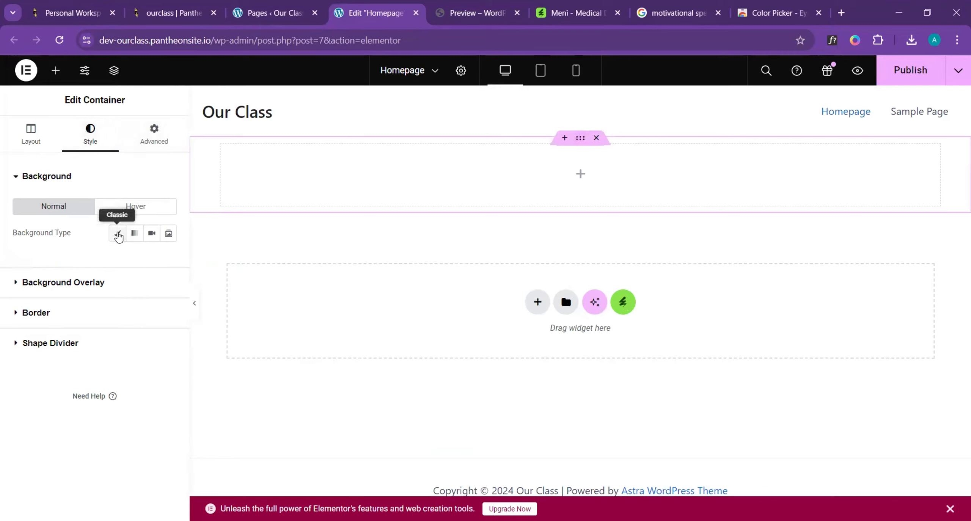
left_click(118, 235)
left_click(153, 259)
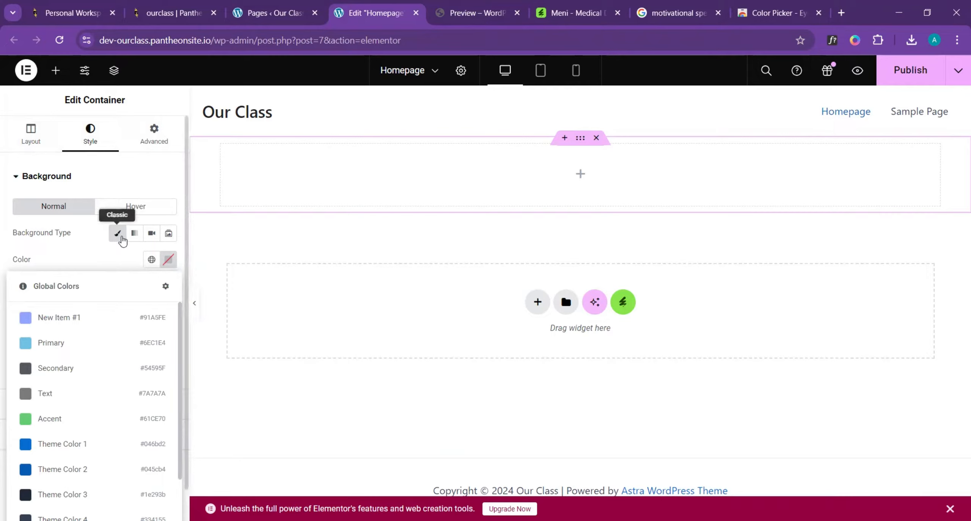
left_click(129, 253)
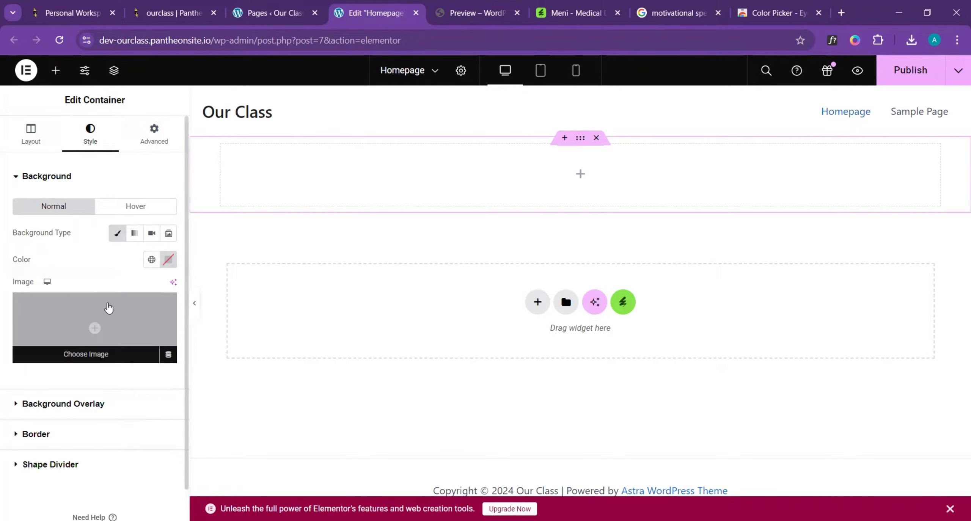
left_click(101, 356)
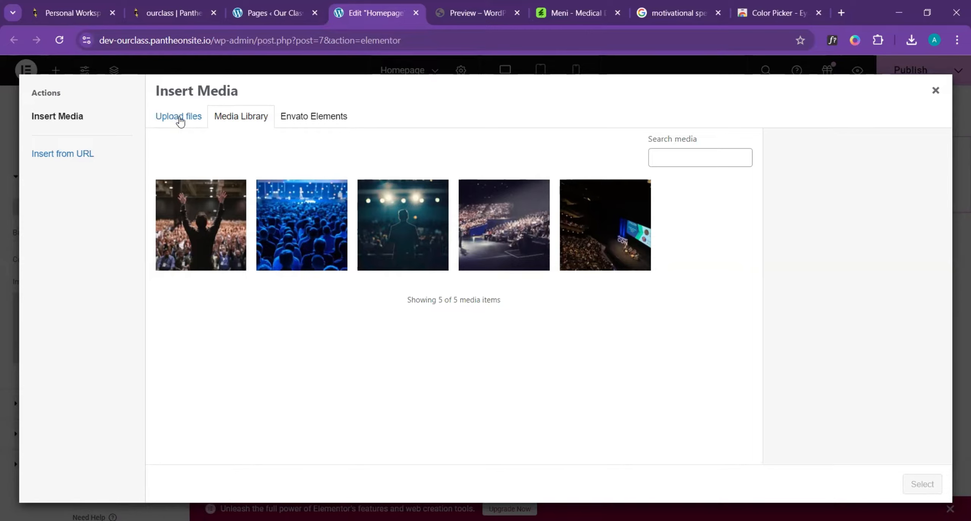
left_click(625, 233)
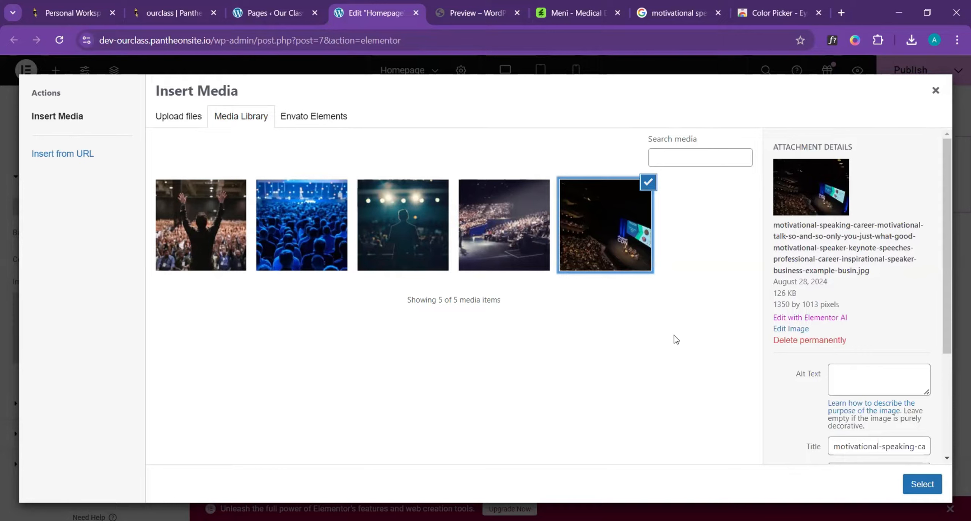
scroll(927, 436, "down", 3)
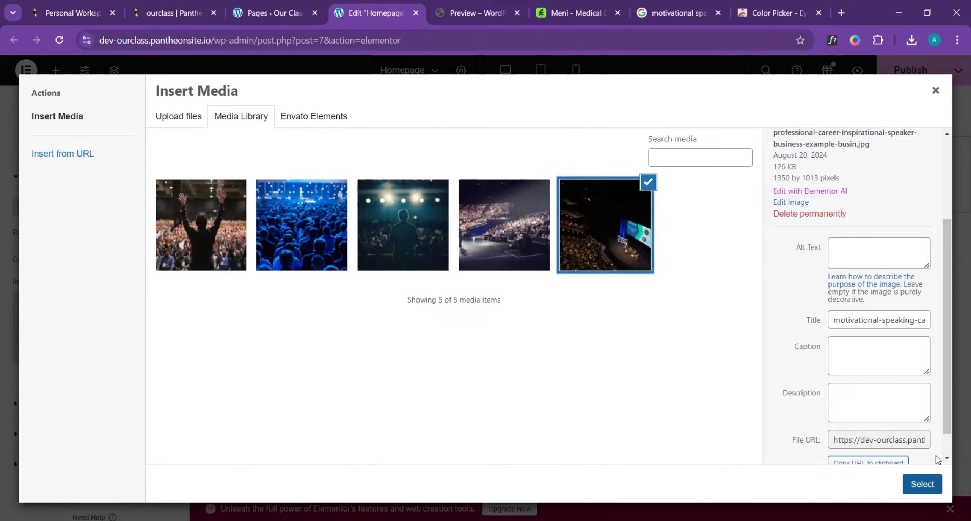
left_click(921, 483)
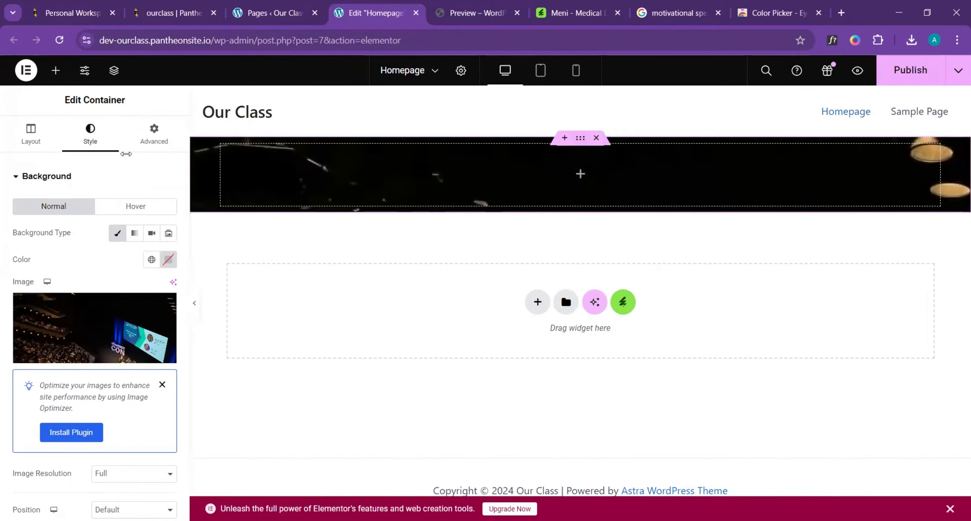
- Increase the container's minimum height to about 499 px
left_click(35, 143)
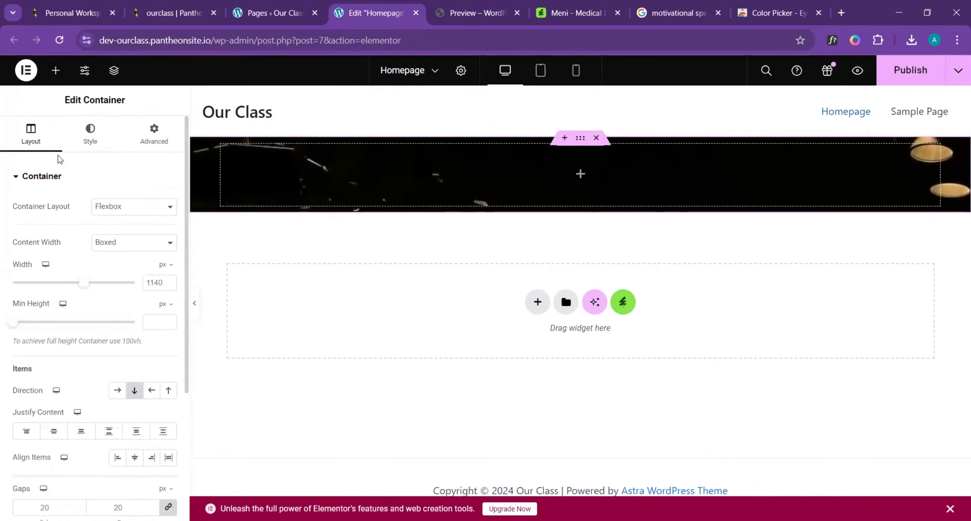
left_click_drag(12, 325, 56, 333)
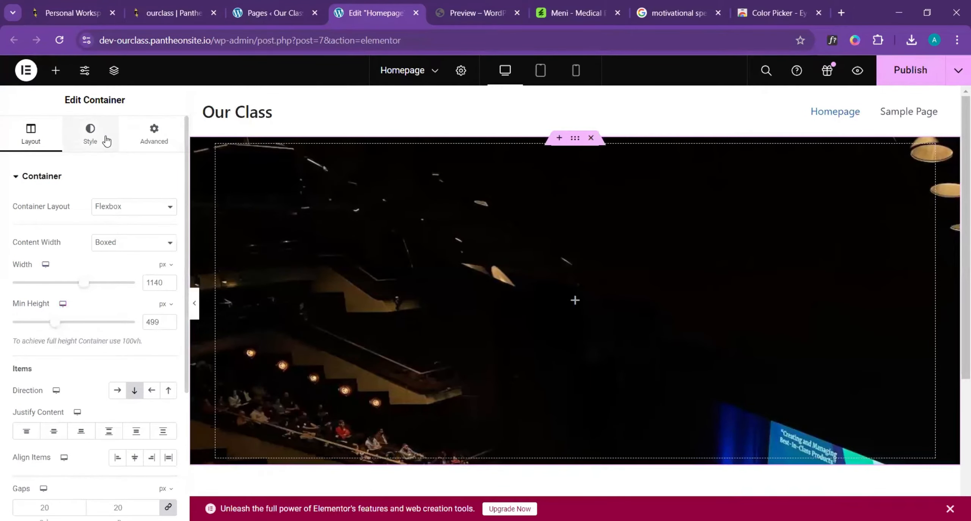
scroll(427, 196, "down", 3)
scroll(427, 196, "up", 3)
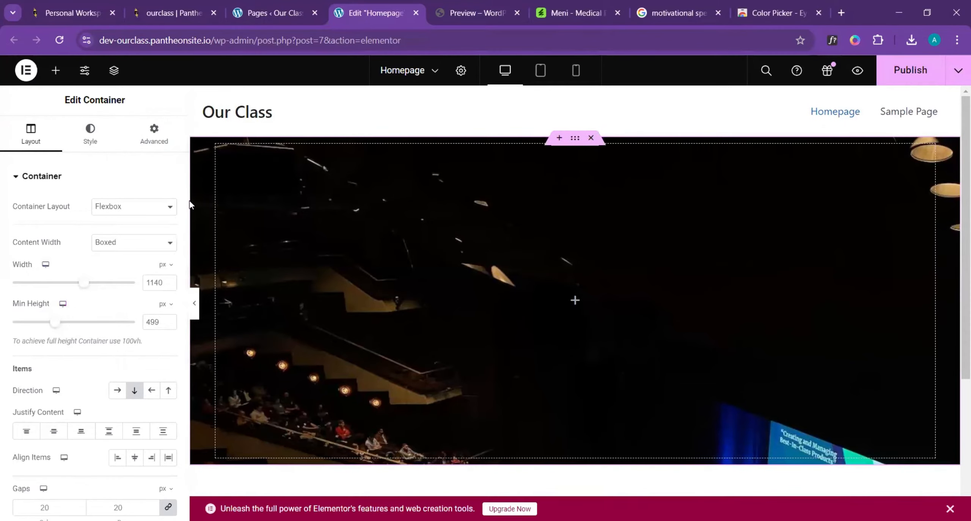
- Set the background image's position to Center Center and its attachment to Scroll, and check the canvas
left_click(89, 143)
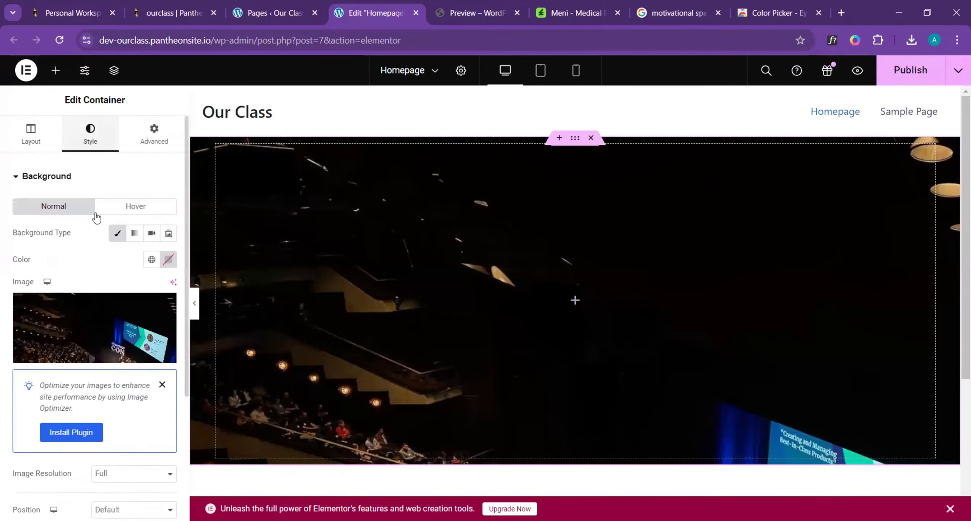
scroll(93, 185, "down", 5)
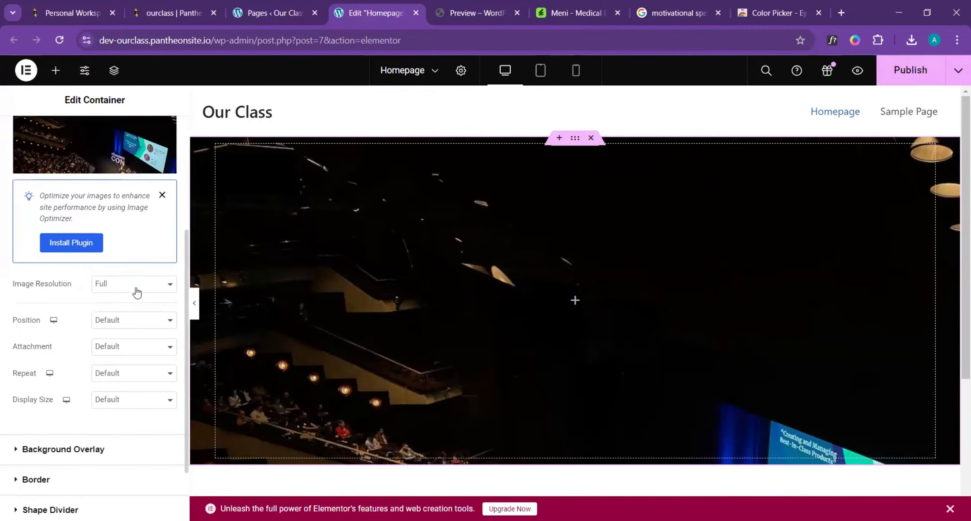
left_click(144, 323)
left_click(127, 347)
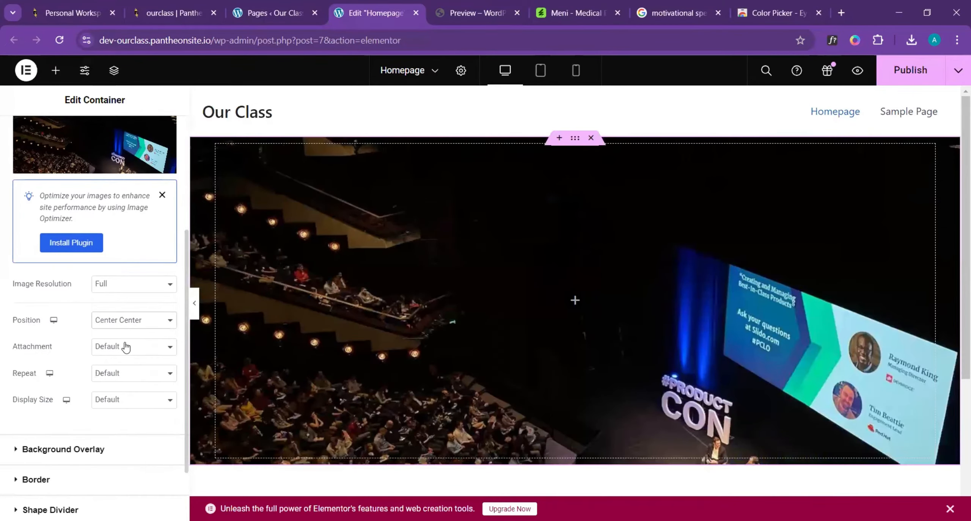
left_click(145, 351)
left_click(128, 379)
scroll(117, 370, "down", 2)
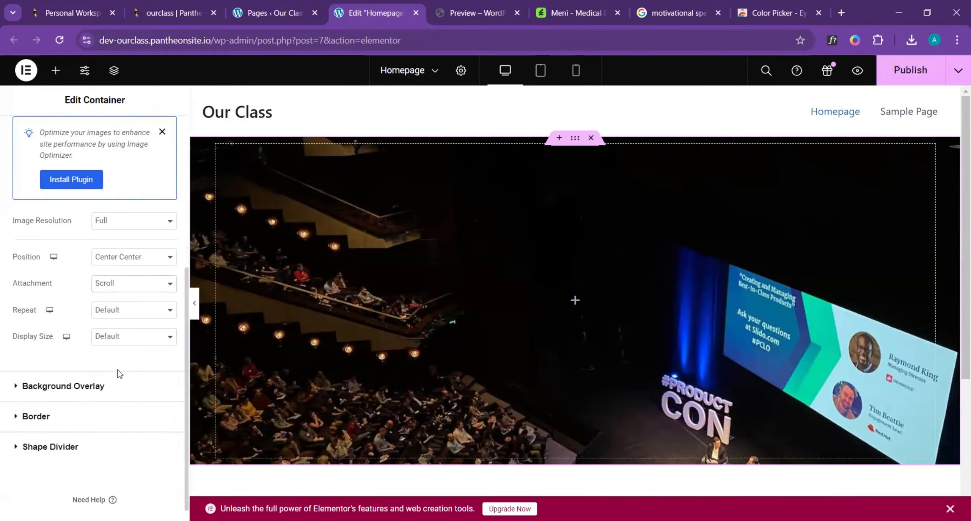
scroll(552, 382, "down", 2)
scroll(550, 371, "up", 2)
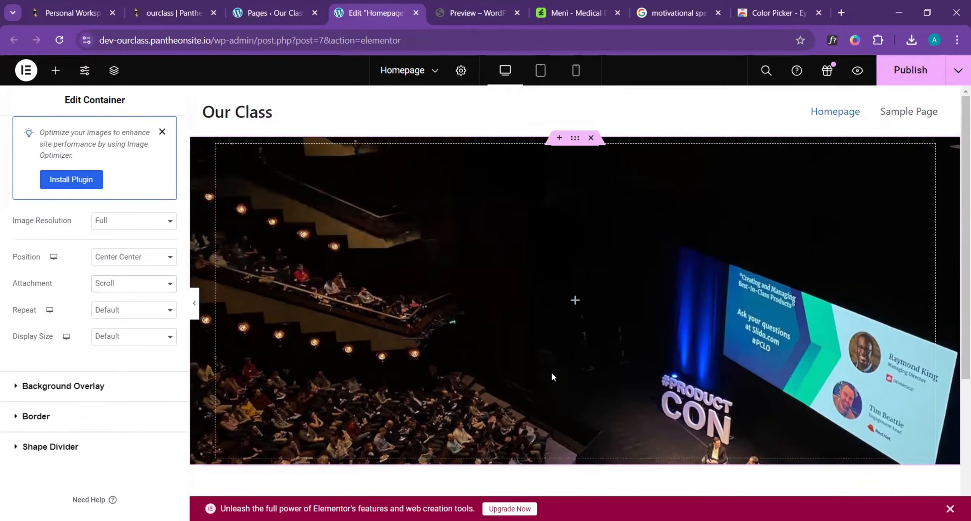
scroll(552, 373, "down", 5)
scroll(552, 376, "up", 2)
scroll(552, 373, "up", 3)
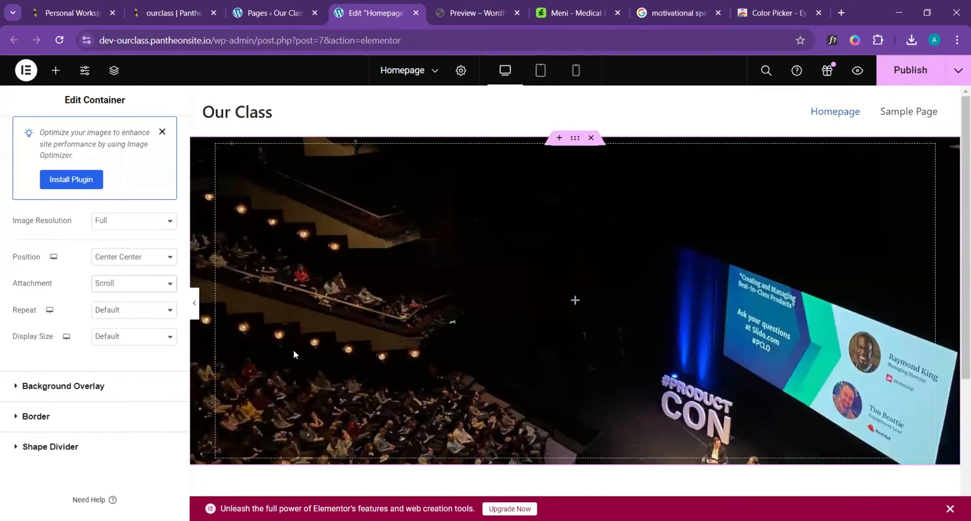
- Try the Fixed attachment on the background image and check how it behaves as the page moves
left_click(156, 287)
key("Return")
scroll(456, 311, "down", 5)
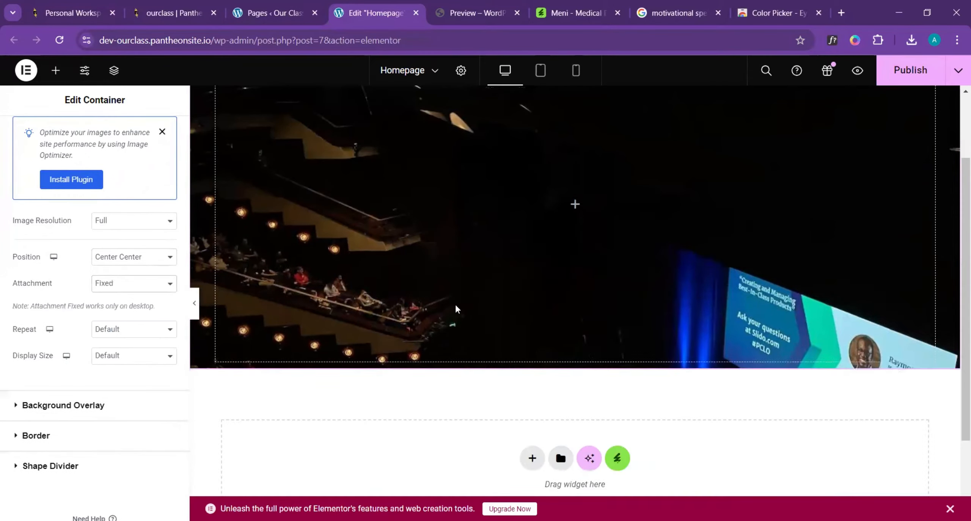
scroll(455, 311, "up", 5)
scroll(455, 313, "down", 2)
scroll(455, 311, "down", 3)
scroll(455, 311, "up", 5)
scroll(455, 311, "down", 5)
scroll(455, 311, "up", 3)
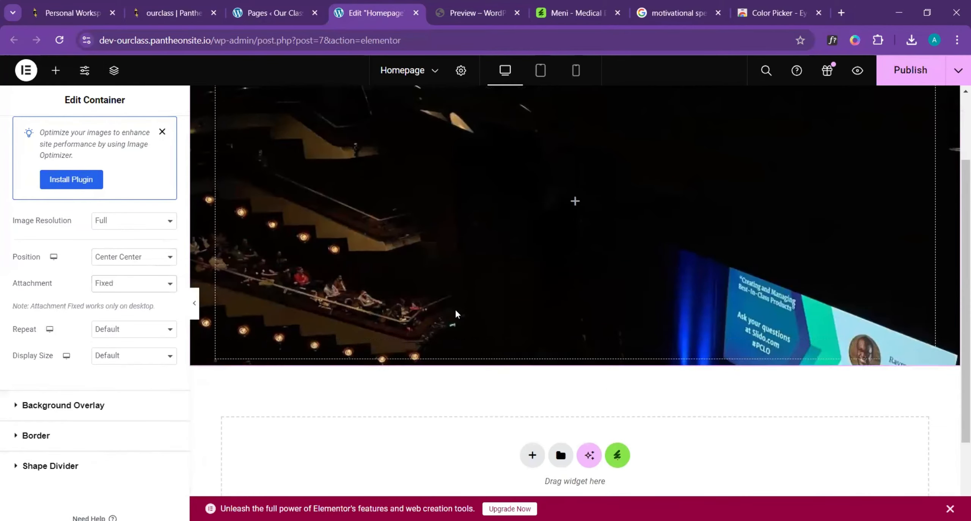
scroll(456, 310, "down", 2)
scroll(455, 311, "up", 4)
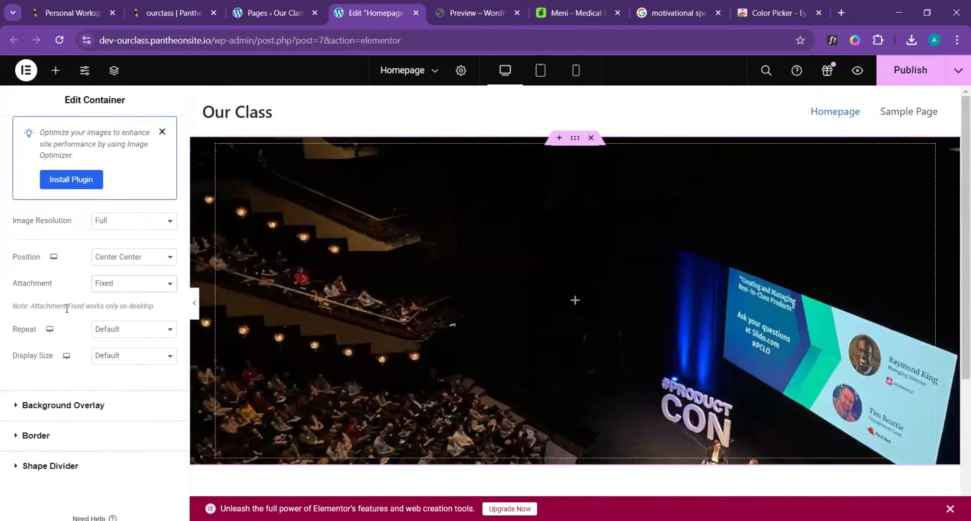
- Set the background image's attachment back to Scroll and check its behaviour on the page
left_click(133, 289)
left_click(121, 321)
scroll(484, 320, "down", 4)
scroll(484, 319, "up", 3)
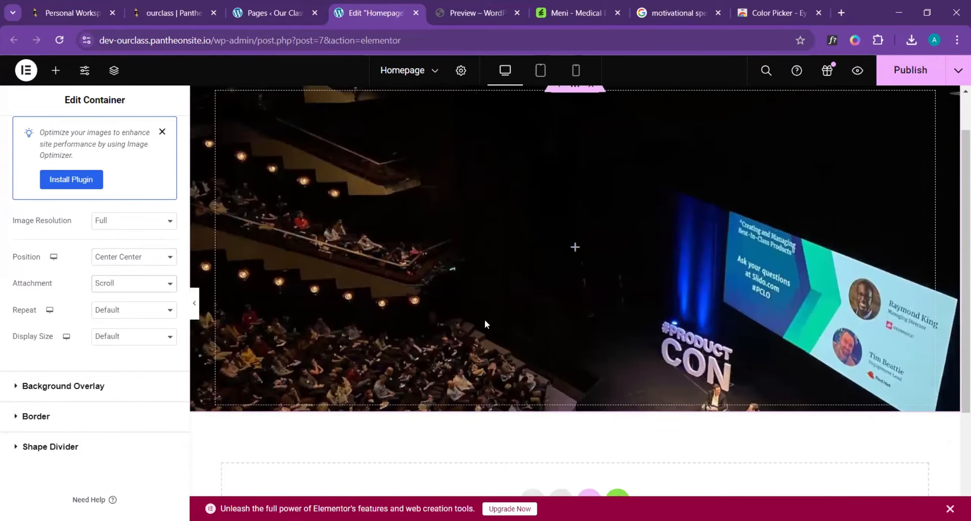
scroll(485, 320, "down", 3)
scroll(482, 321, "up", 5)
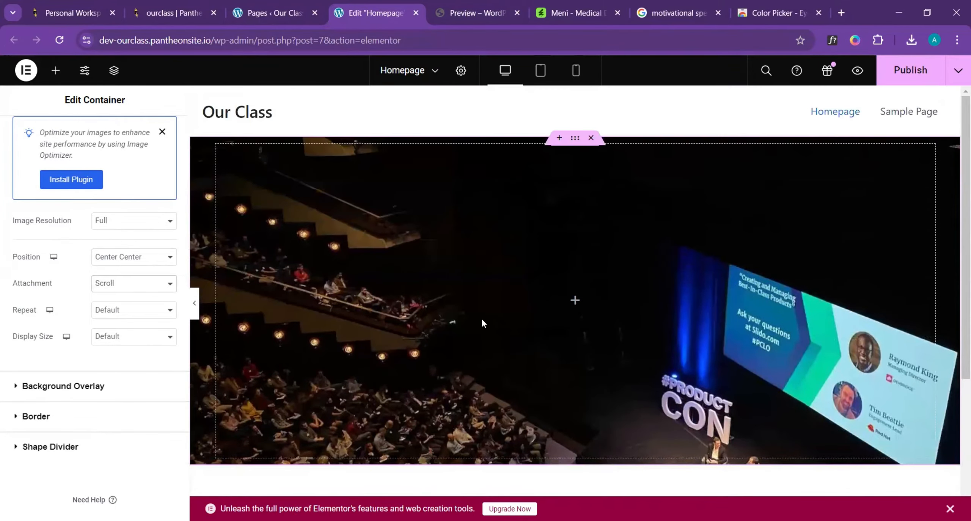
- Review the hero section's colour overlay in the Motivational Speaker template preview and return to the Elementor editor
left_click(461, 13)
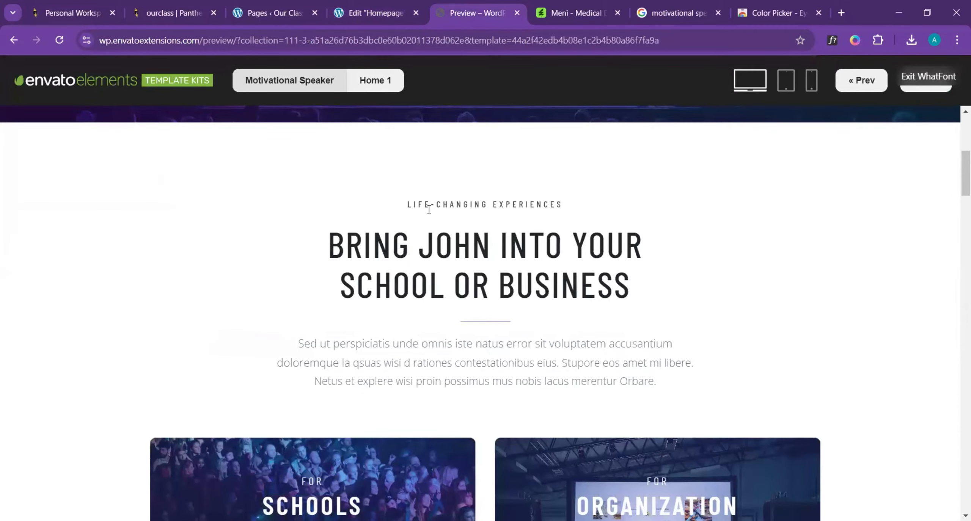
scroll(232, 178, "up", 5)
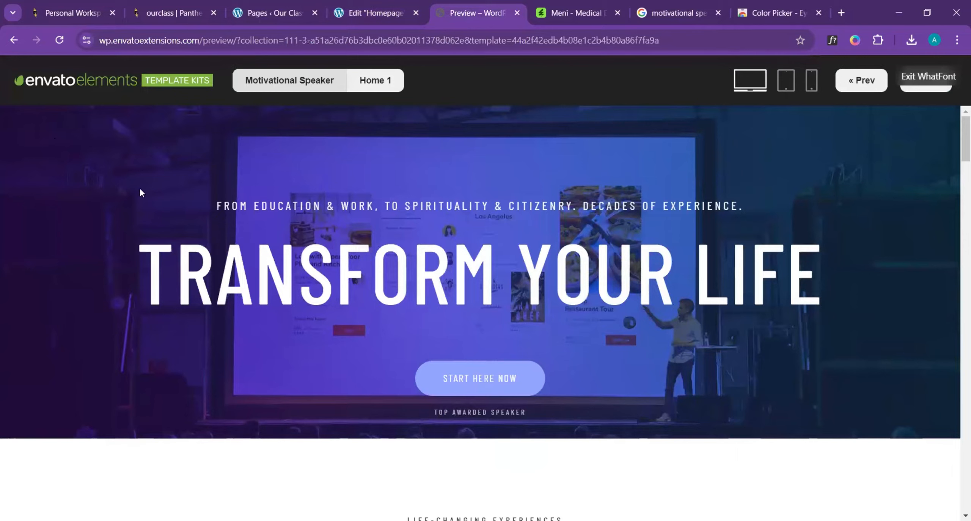
left_click(382, 14)
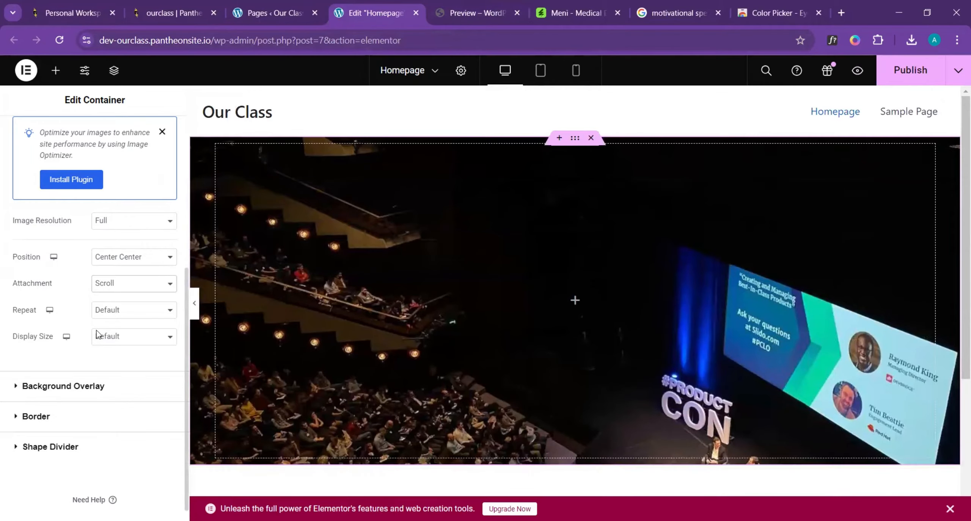
- Add a solid-colour background overlay to the container using the global Accent colour
left_click(108, 378)
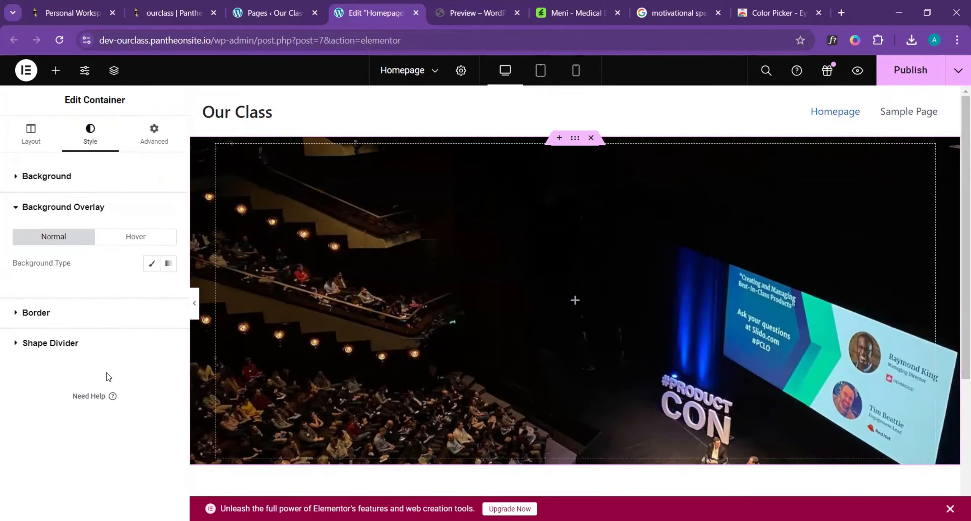
left_click(151, 265)
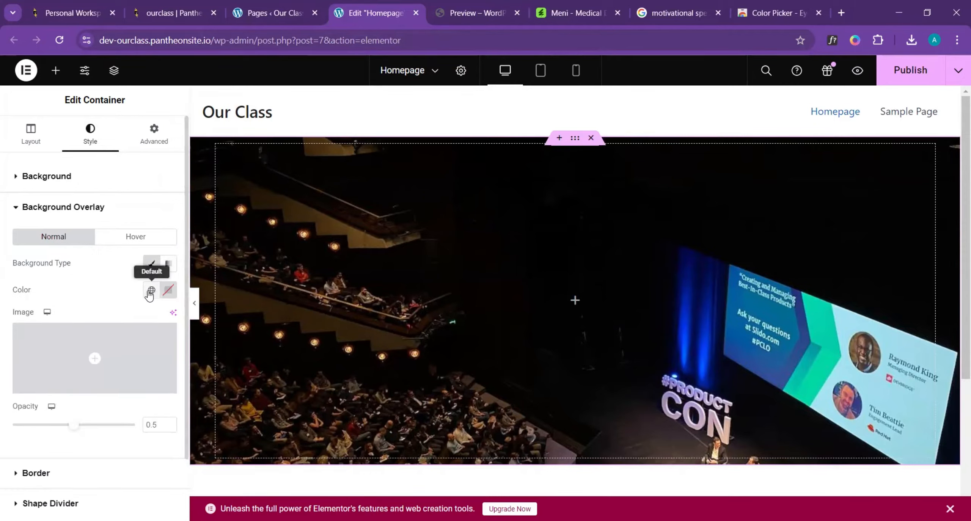
left_click(151, 290)
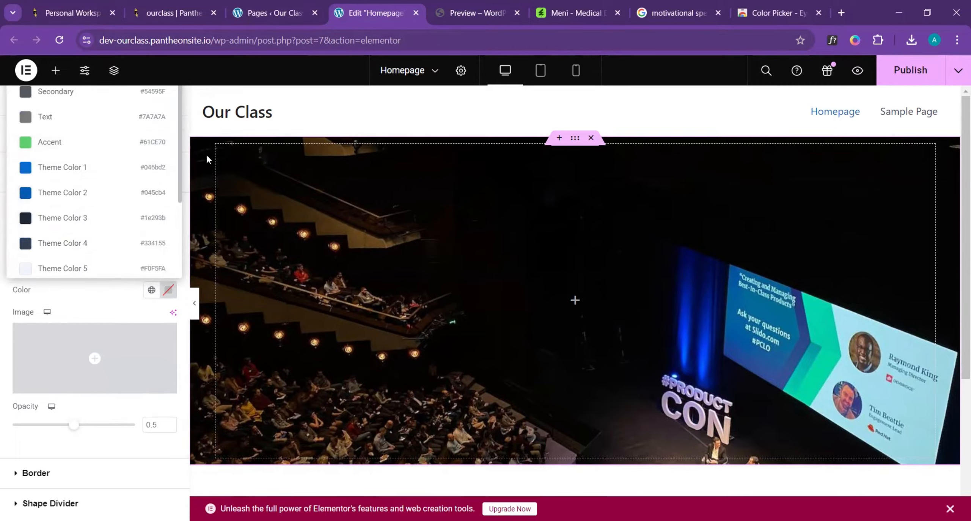
scroll(78, 164, "down", 4)
scroll(75, 190, "up", 4)
scroll(74, 191, "down", 1)
scroll(74, 191, "up", 1)
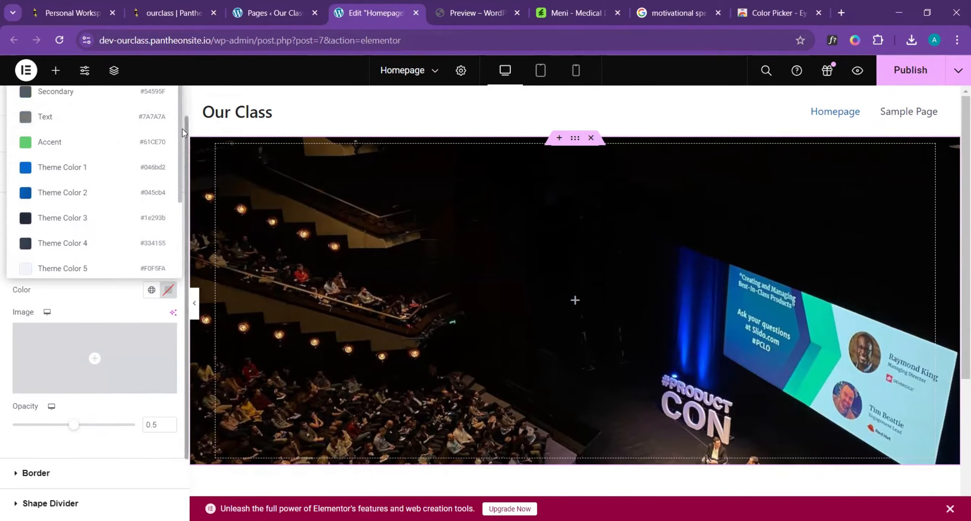
left_click(177, 140)
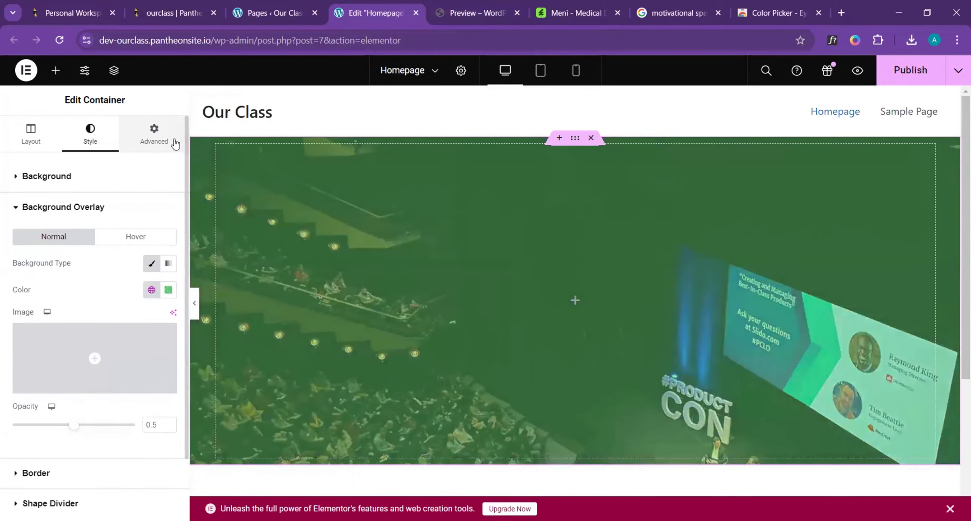
- Change the overlay colour to the global Theme Color 2 and check the result on the page
left_click(151, 291)
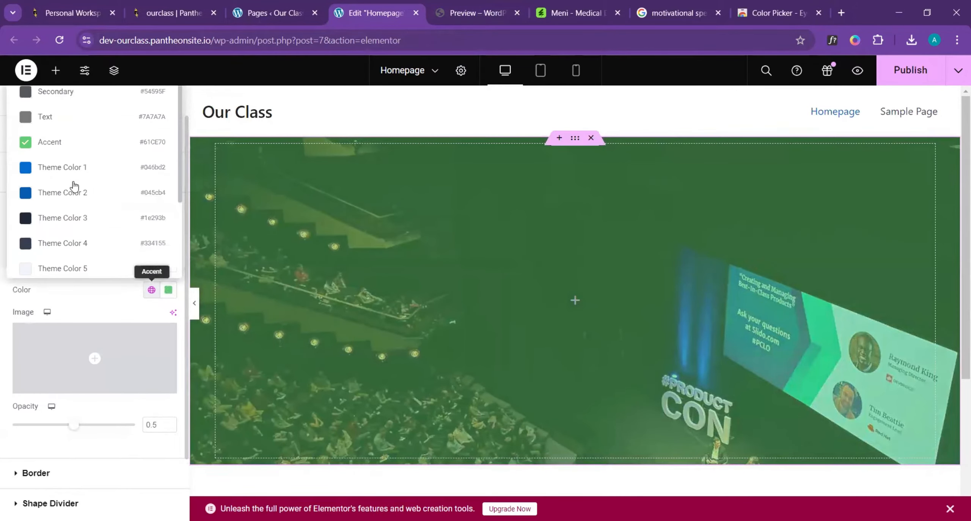
left_click(47, 203)
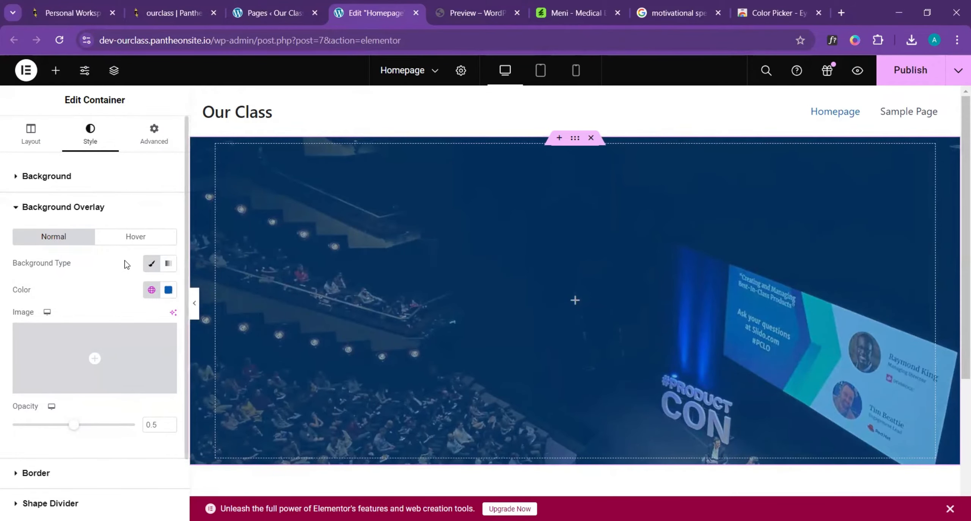
scroll(552, 132, "down", 1)
scroll(557, 140, "up", 1)
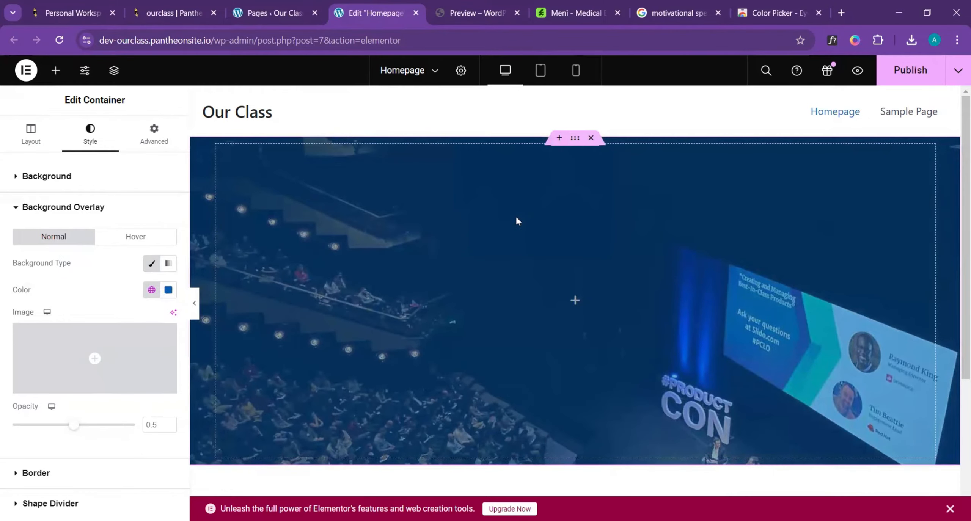
scroll(595, 257, "down", 3)
scroll(595, 256, "up", 3)
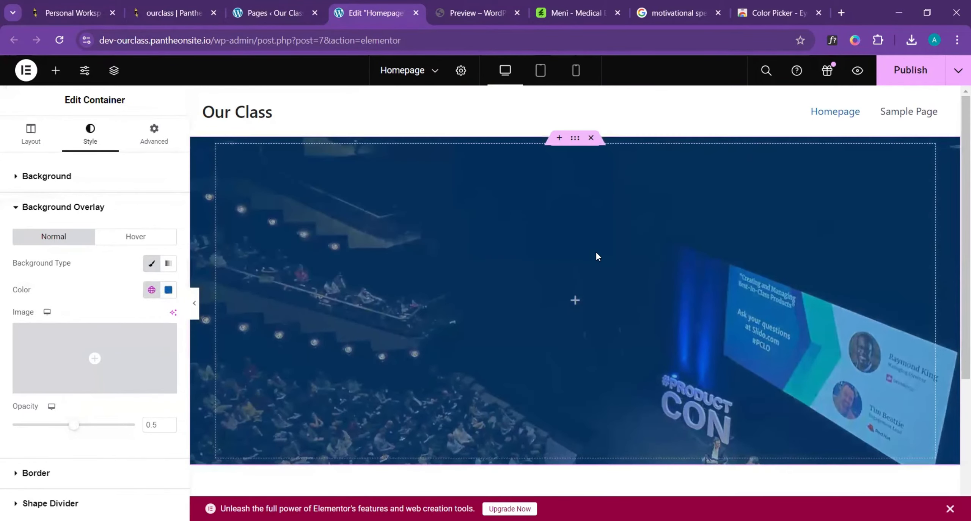
- Add a Heading widget inside the hero container and centre its text
left_click(55, 72)
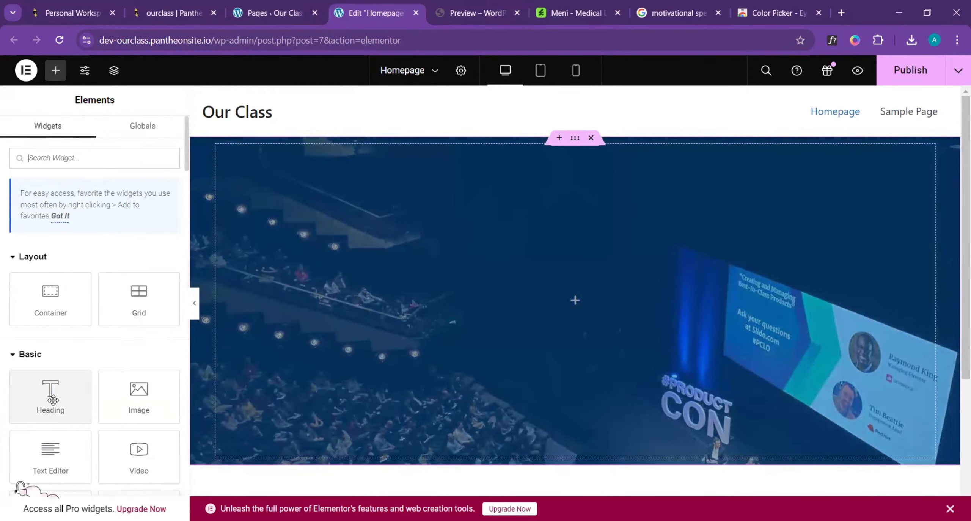
left_click_drag(53, 399, 555, 292)
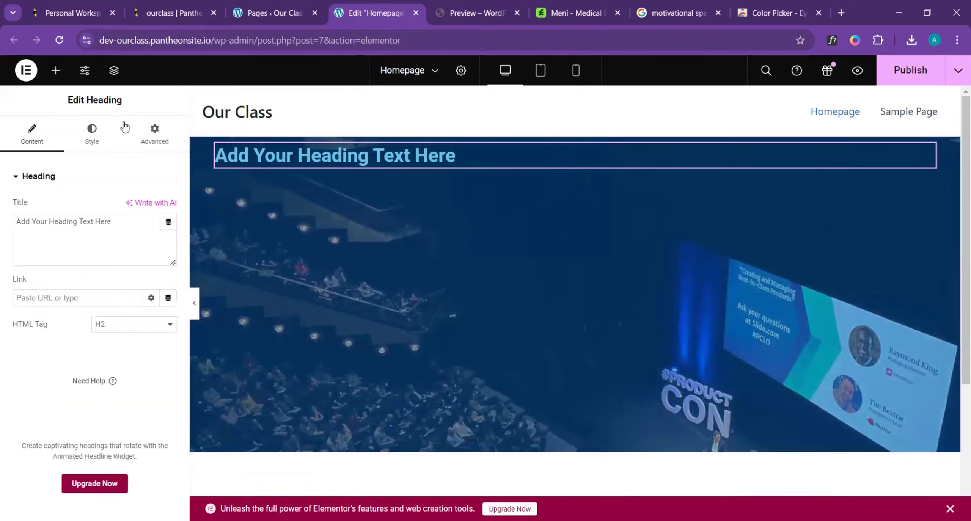
left_click(92, 133)
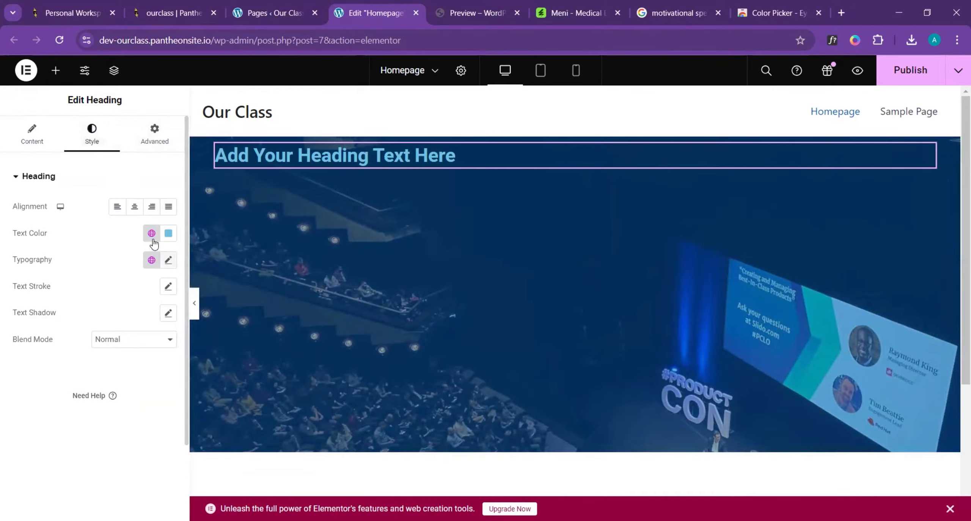
left_click(135, 207)
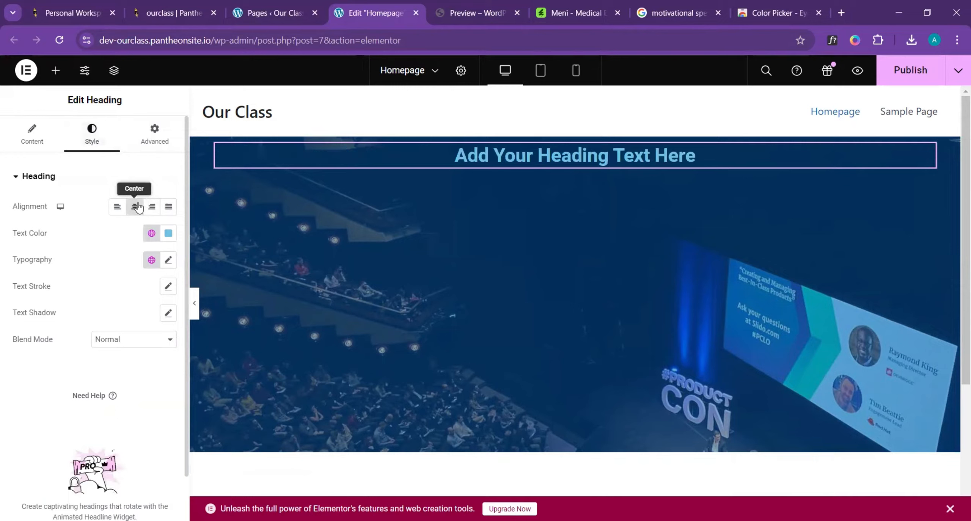
- Set the heading's font family to Roboto Condensed and its text transform to Uppercase
left_click(169, 262)
left_click(159, 321)
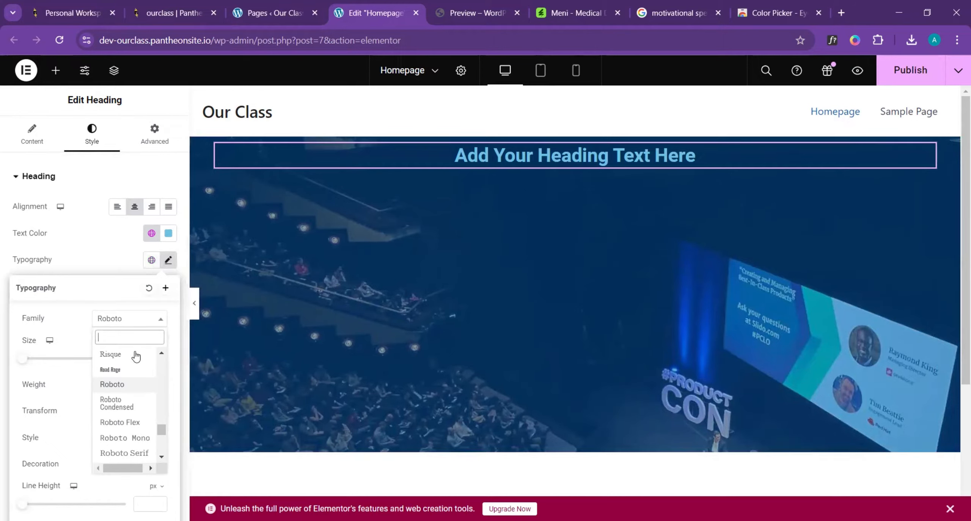
left_click(128, 405)
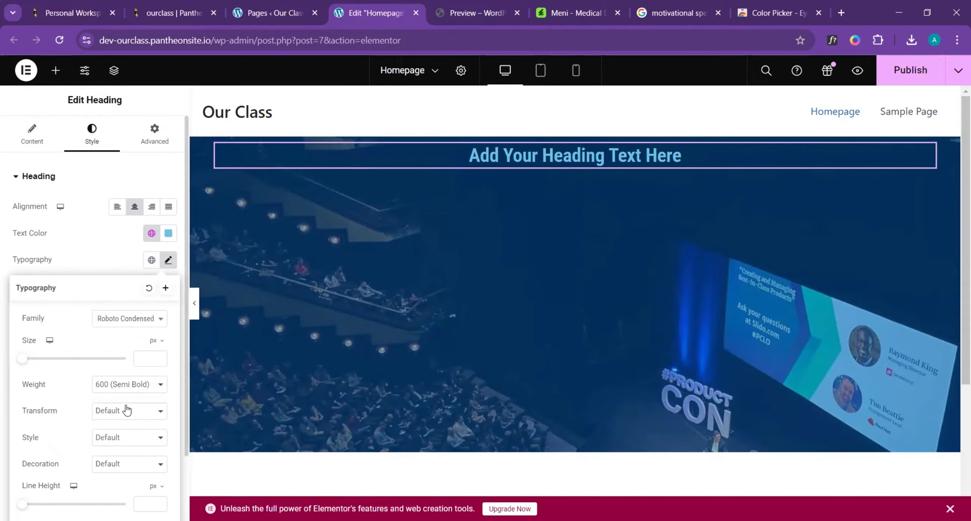
left_click(135, 412)
left_click(142, 444)
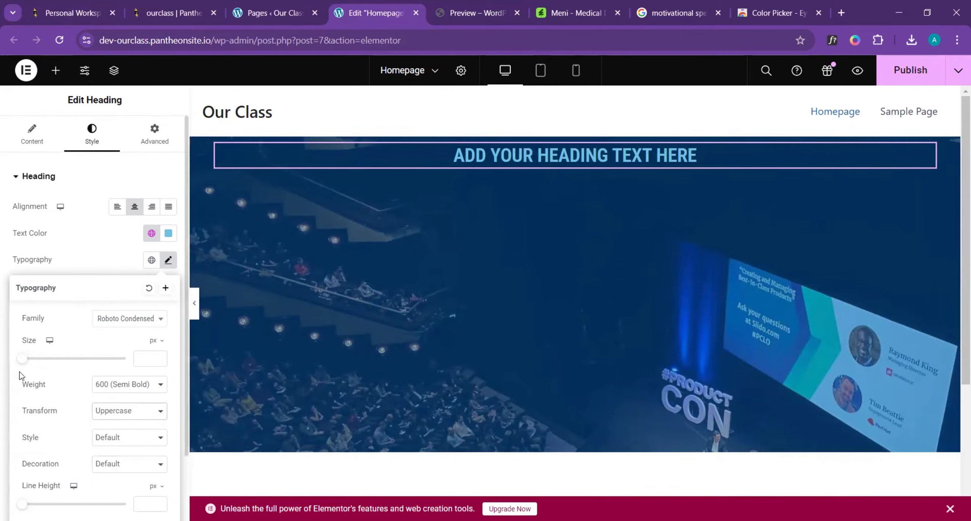
- Enlarge the heading to about 101 px, comparing it with the template, and set its weight to 500 (Medium)
left_click_drag(22, 360, 60, 370)
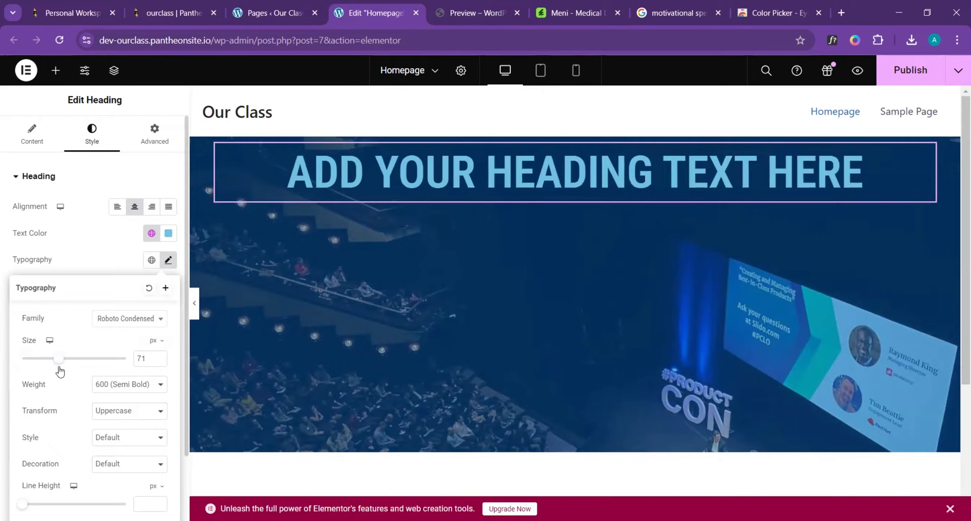
left_click_drag(60, 371, 65, 373)
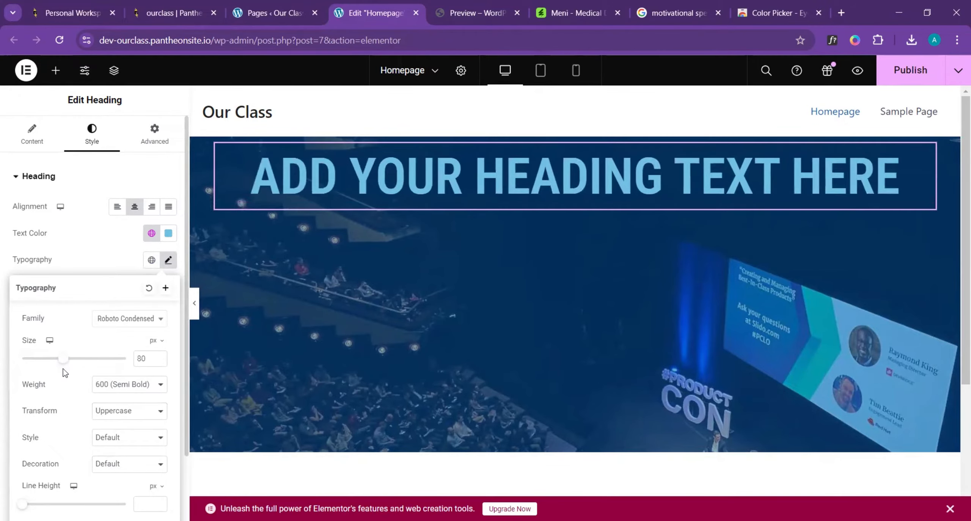
left_click(469, 6)
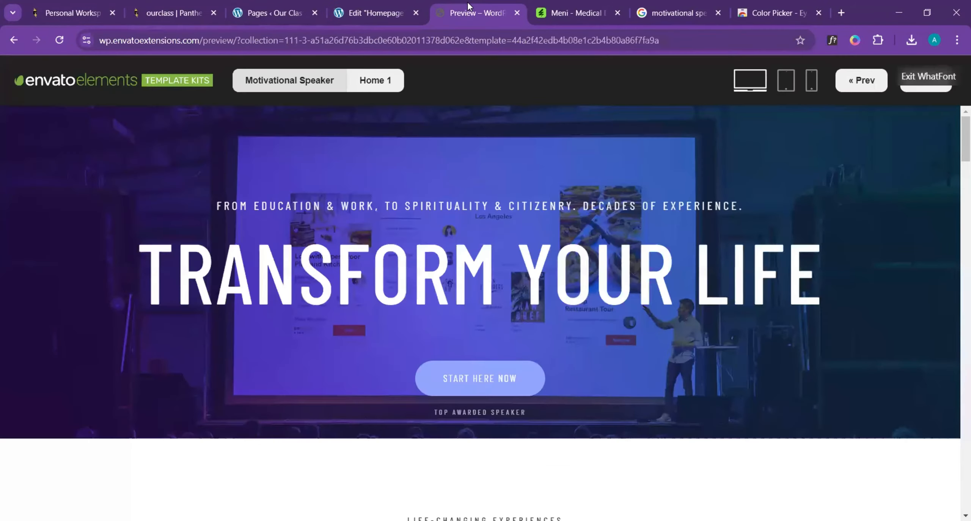
left_click(384, 9)
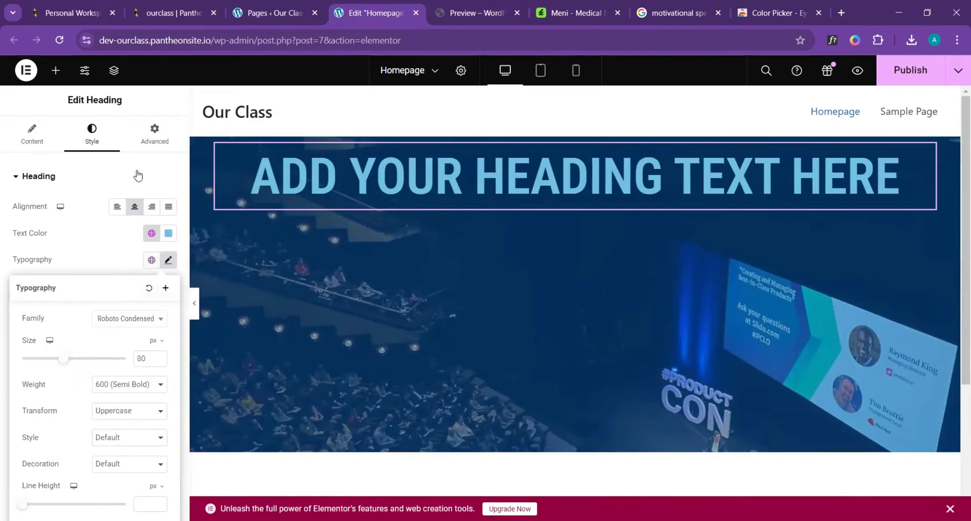
left_click_drag(63, 358, 75, 359)
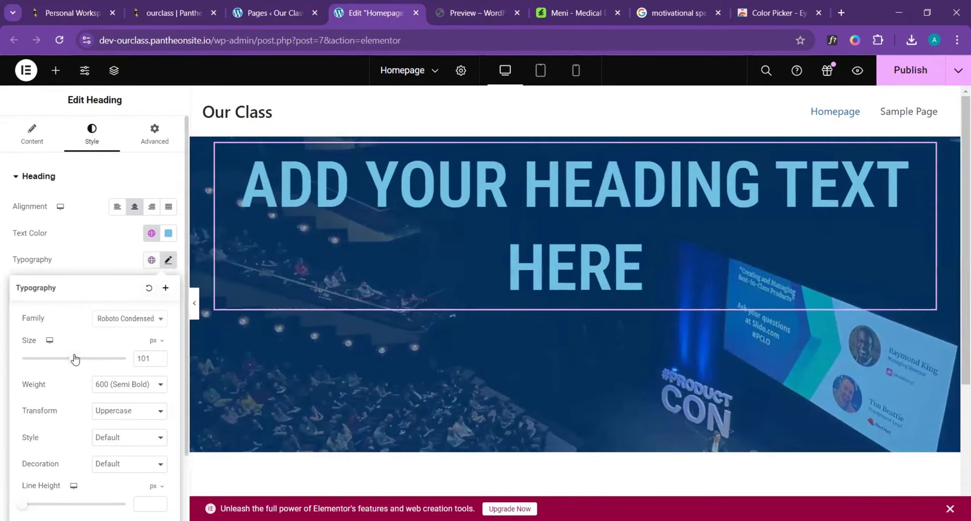
left_click(131, 384)
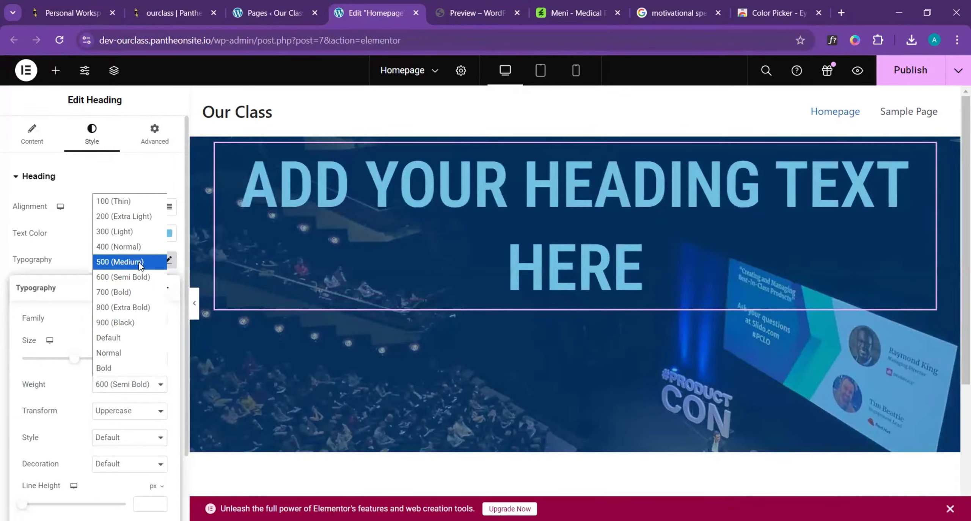
left_click(140, 266)
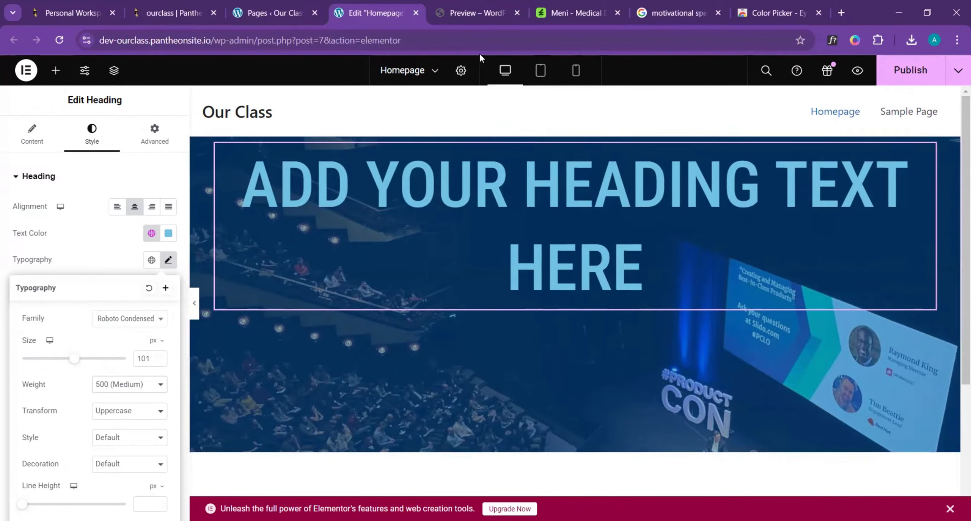
- Compare the heading with the template's headline, try the Roboto Flex font family, and return it to Roboto Condensed
left_click(498, 5)
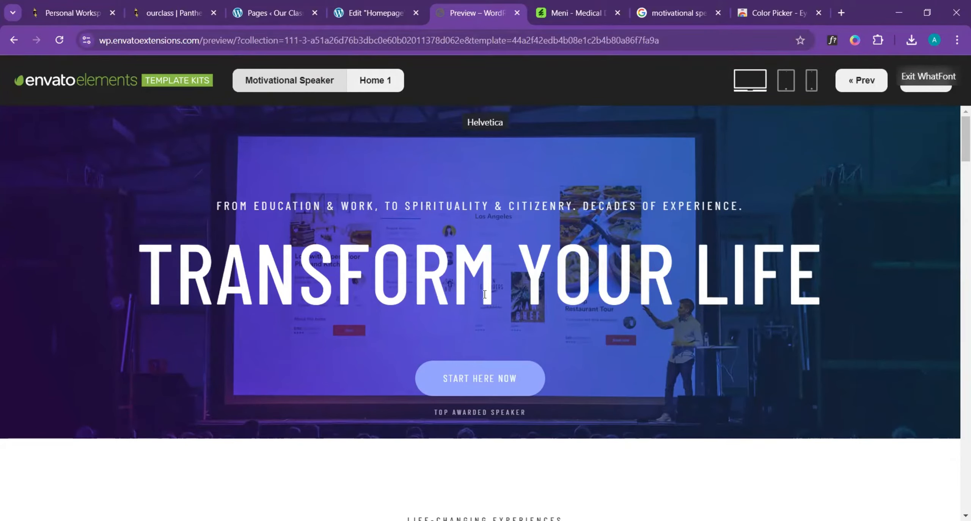
left_click(359, 4)
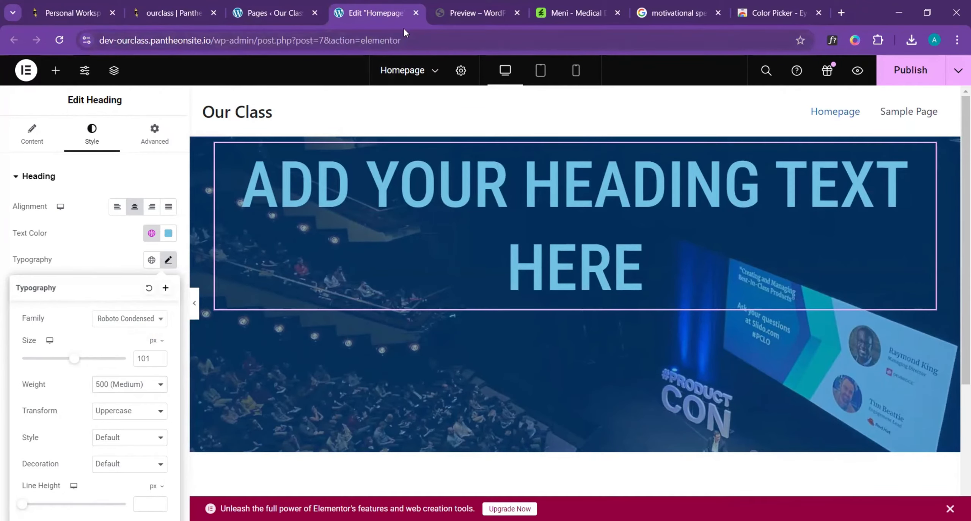
left_click(156, 317)
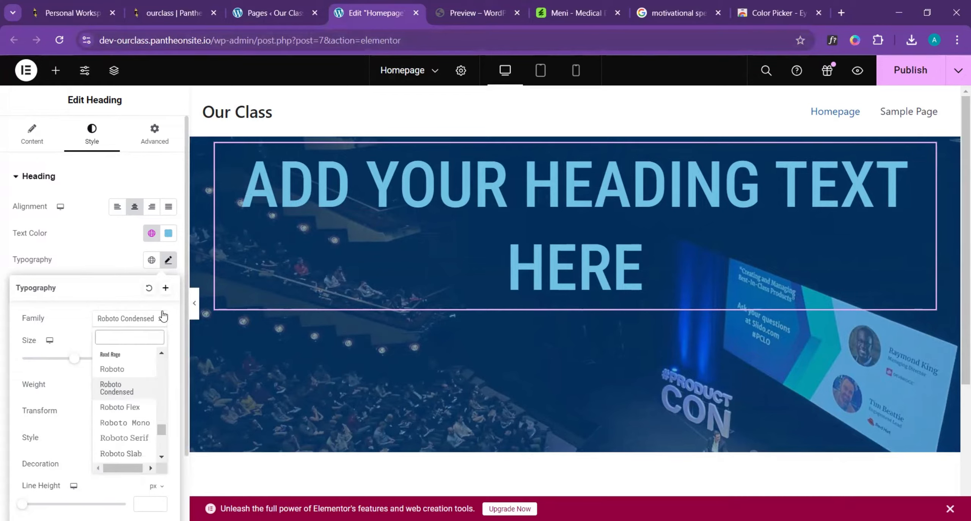
left_click(130, 408)
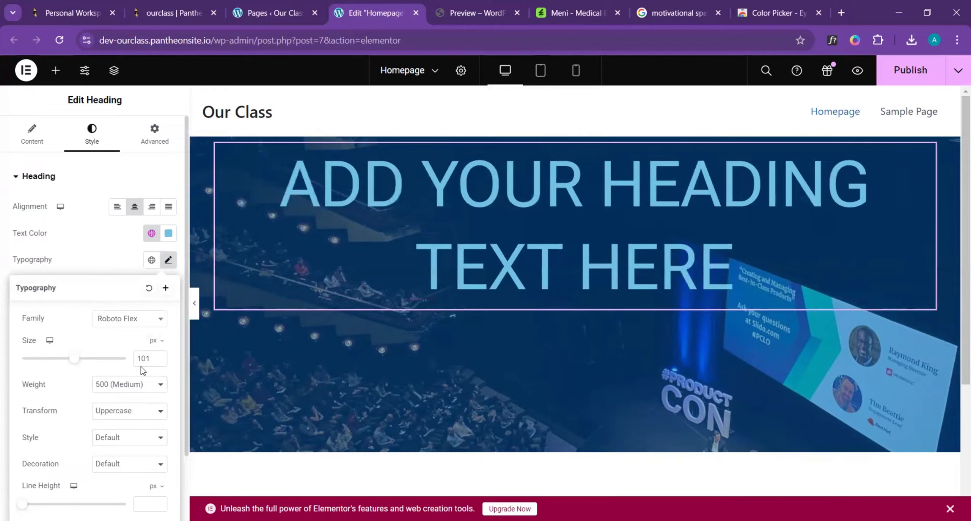
left_click(156, 322)
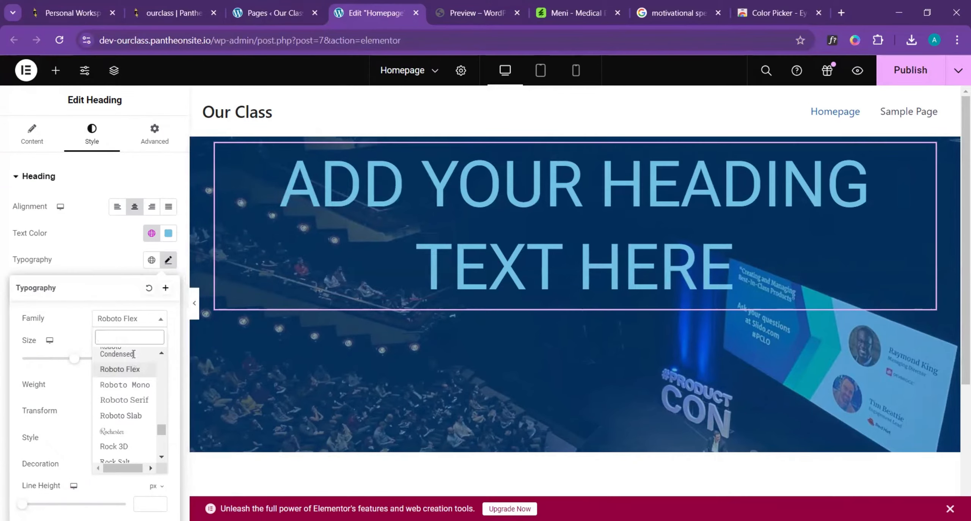
left_click(122, 353)
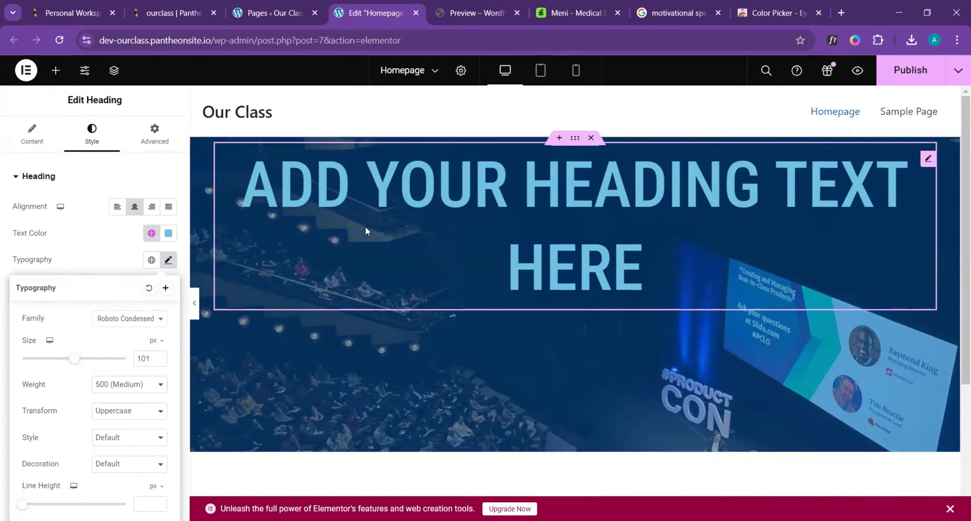
- Examine the template's "TRANSFORM YOUR LIFE" headline once more and return to the Elementor editor
left_click(485, 6)
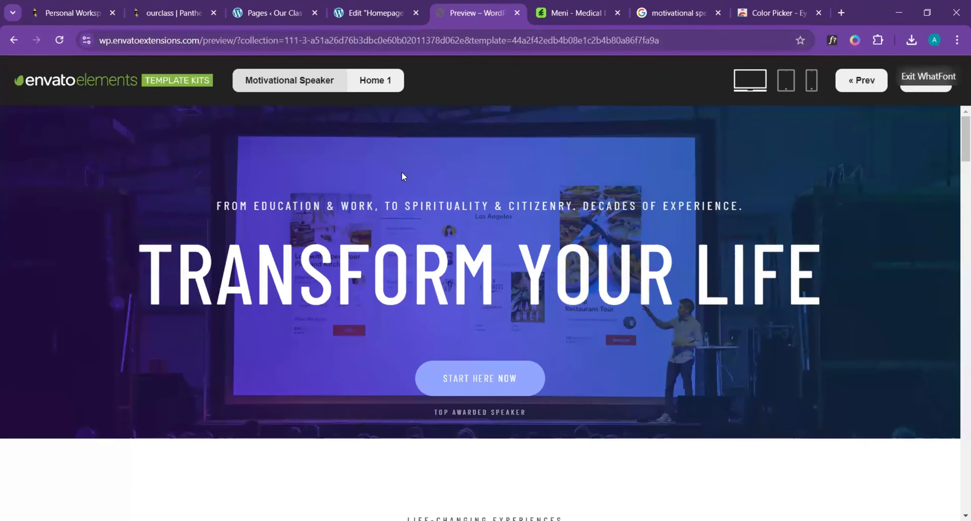
left_click_drag(142, 278, 297, 315)
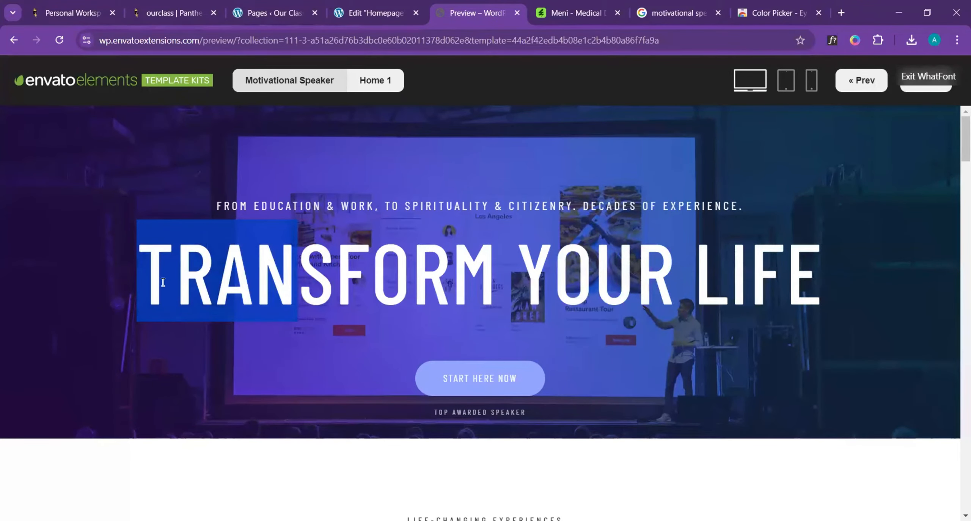
left_click_drag(163, 282, 156, 281)
left_click(373, 13)
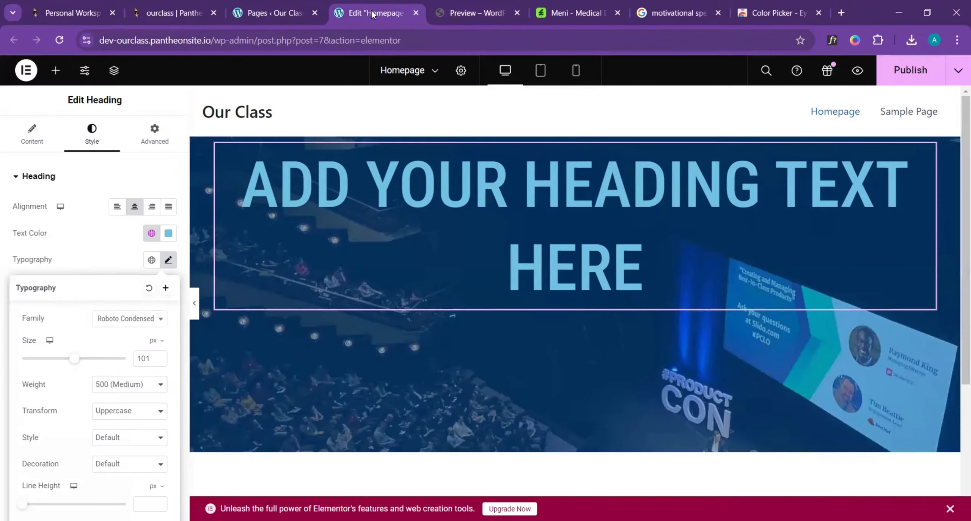
- Check the template's headline colour and set the heading's text colour to the global Theme Color 6 (#FFFFFF)
left_click(484, 247)
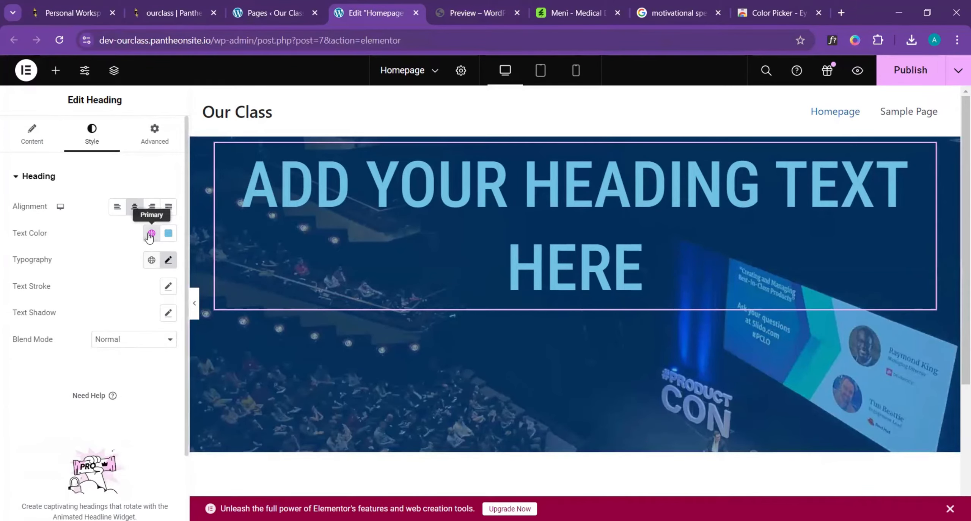
left_click(467, 14)
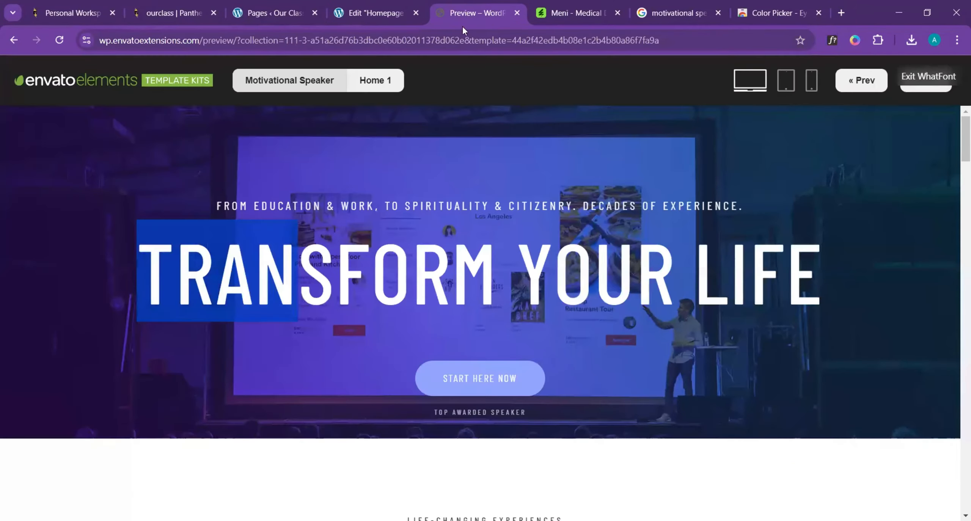
left_click(375, 13)
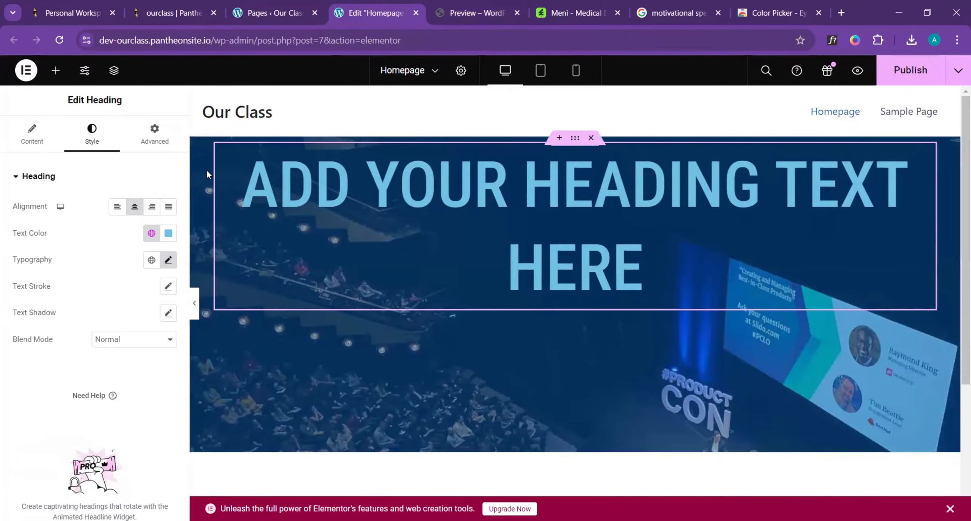
left_click(151, 233)
scroll(42, 436, "down", 3)
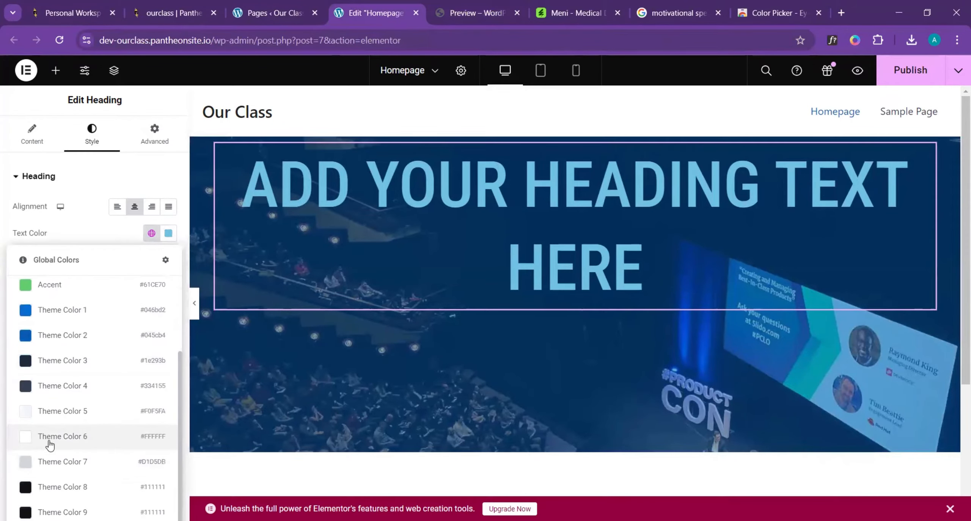
left_click(50, 442)
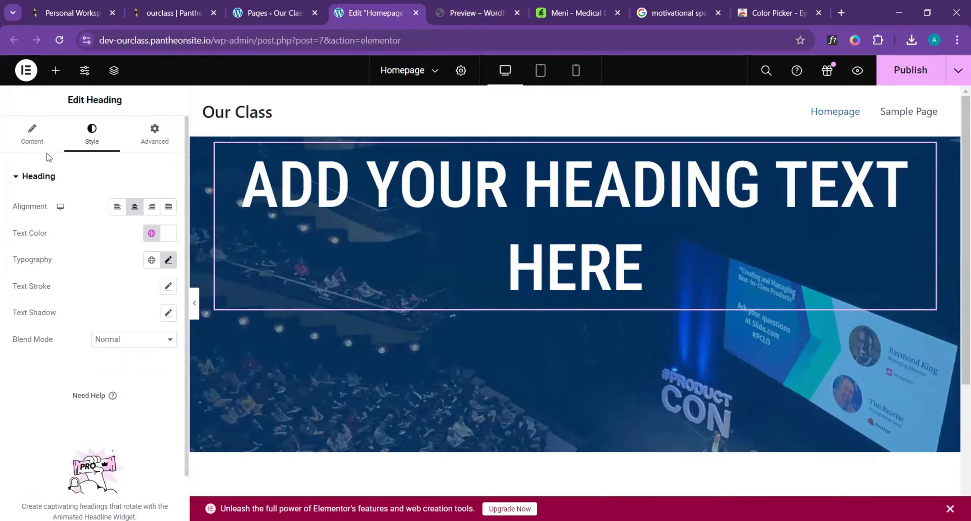
- Replace the heading's placeholder title with "Transform Your Life"
left_click(29, 136)
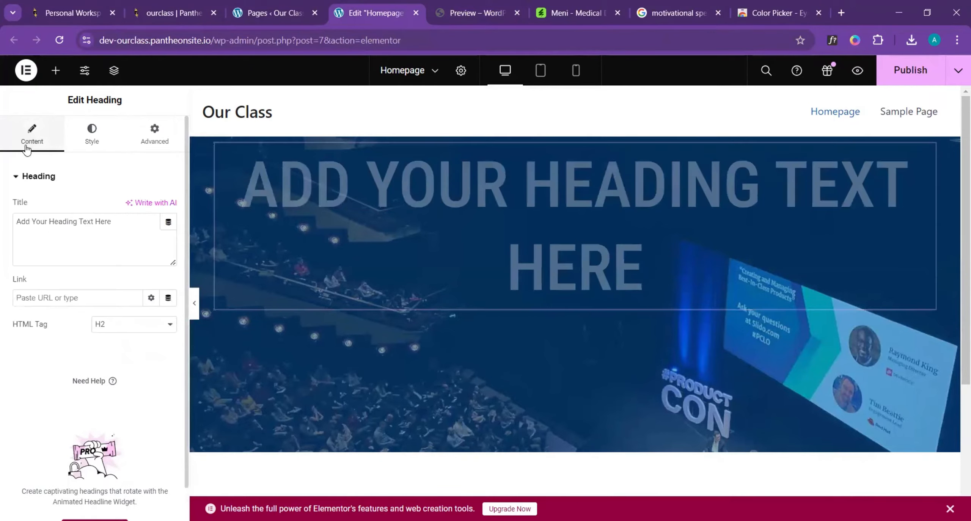
triple_click(79, 231)
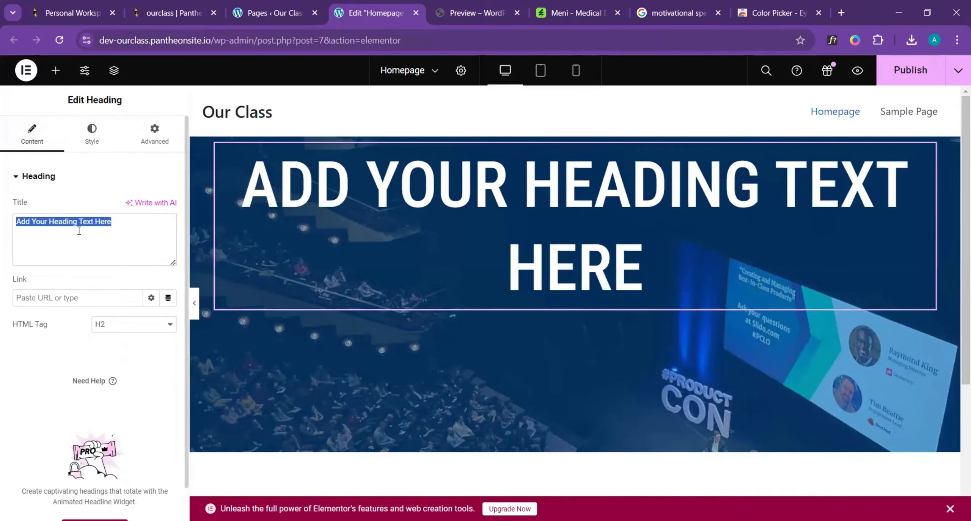
type("Transform Your ")
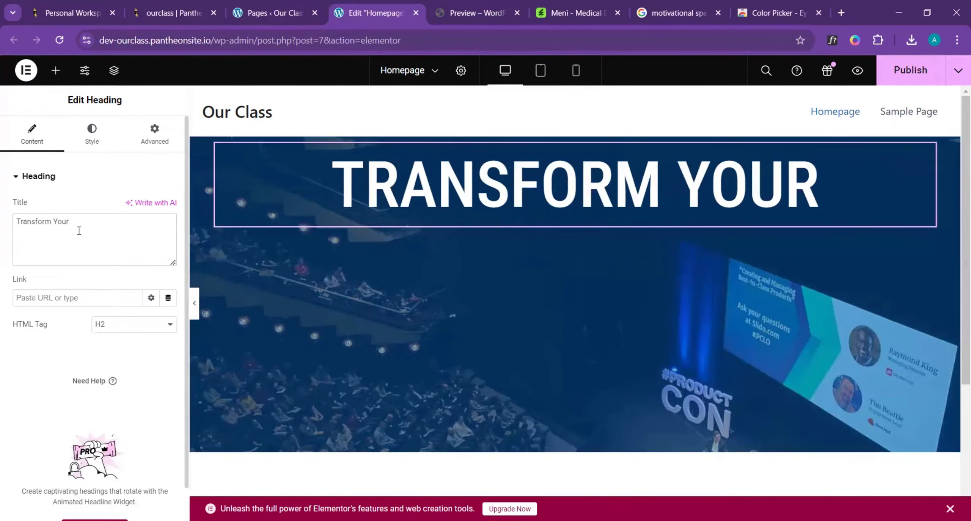
type("Life")
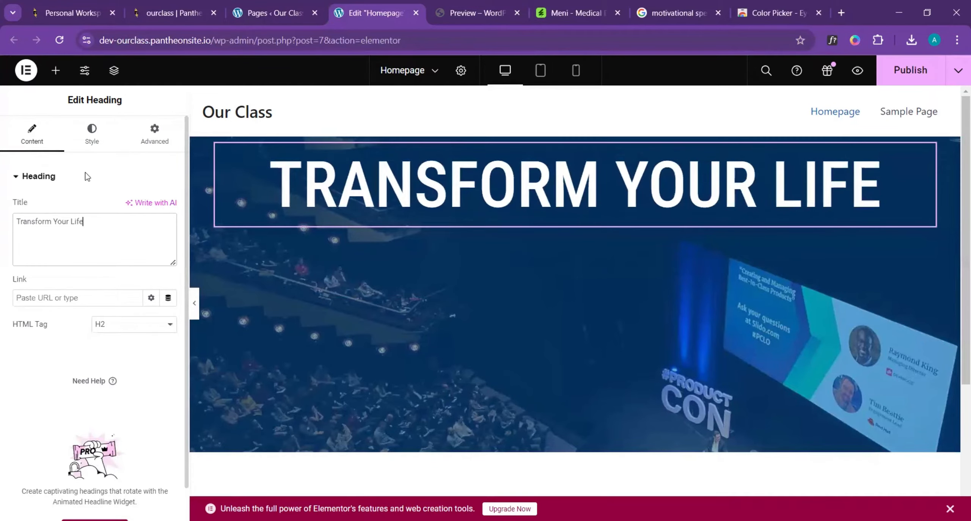
- Copy the tagline above the template's headline and return to the Elementor editor
left_click(480, 12)
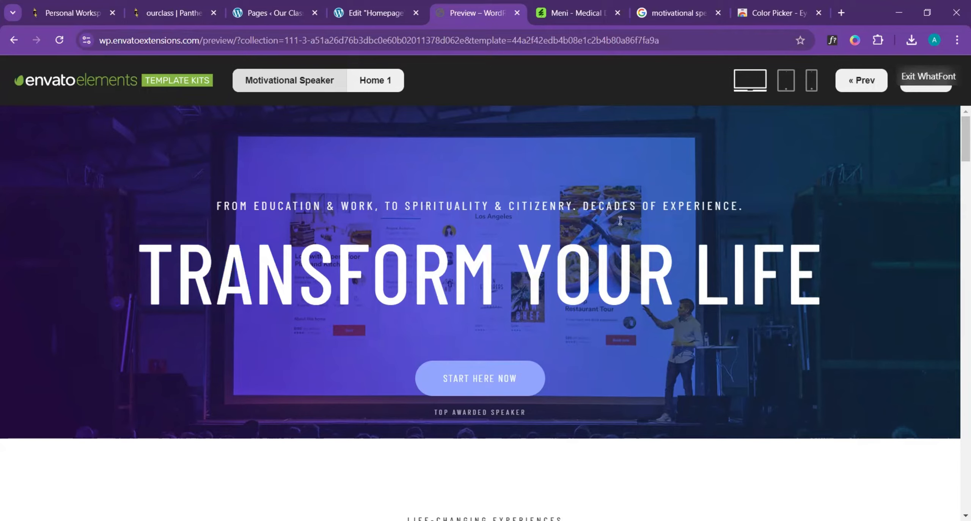
left_click_drag(213, 201, 775, 191)
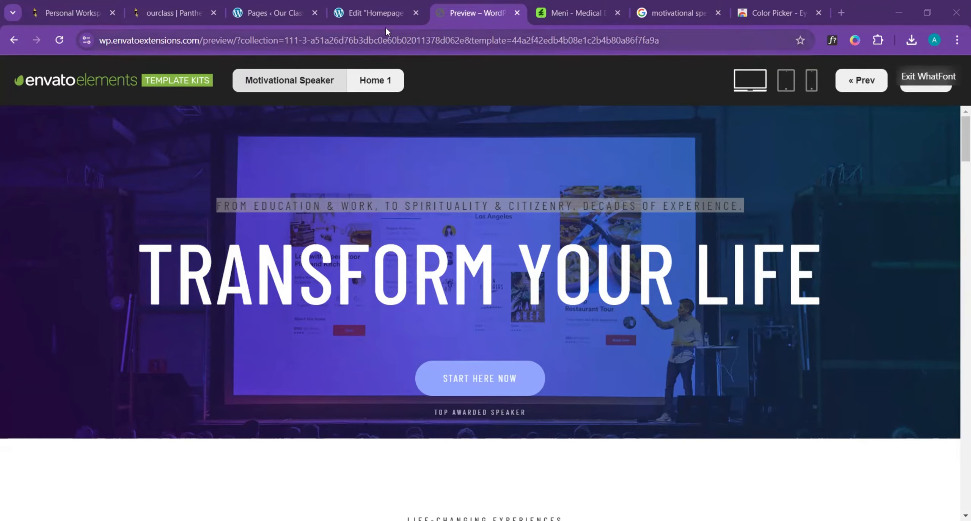
left_click(376, 12)
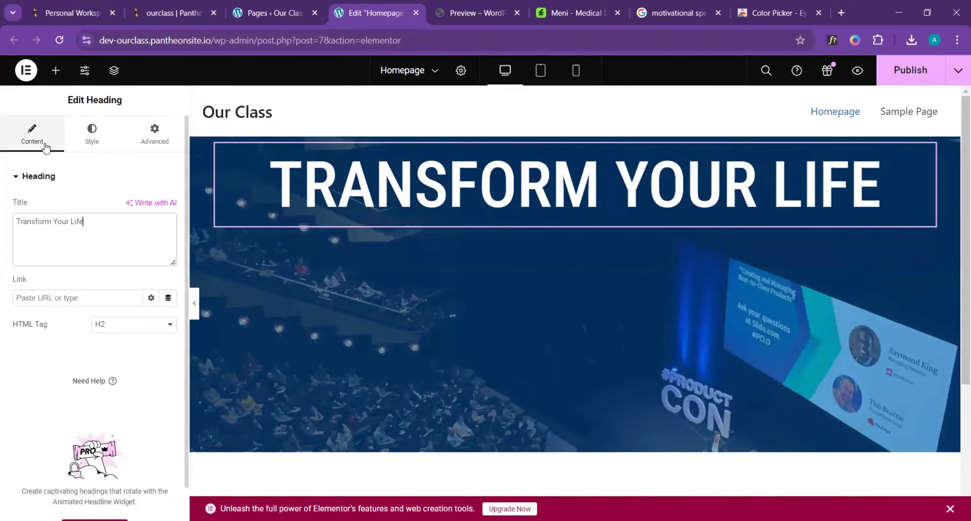
- Add a Heading widget above "Transform Your Life" and paste "From Education & Work, To Spirituality & Citizenry. Decades of experience." as its title
left_click(55, 71)
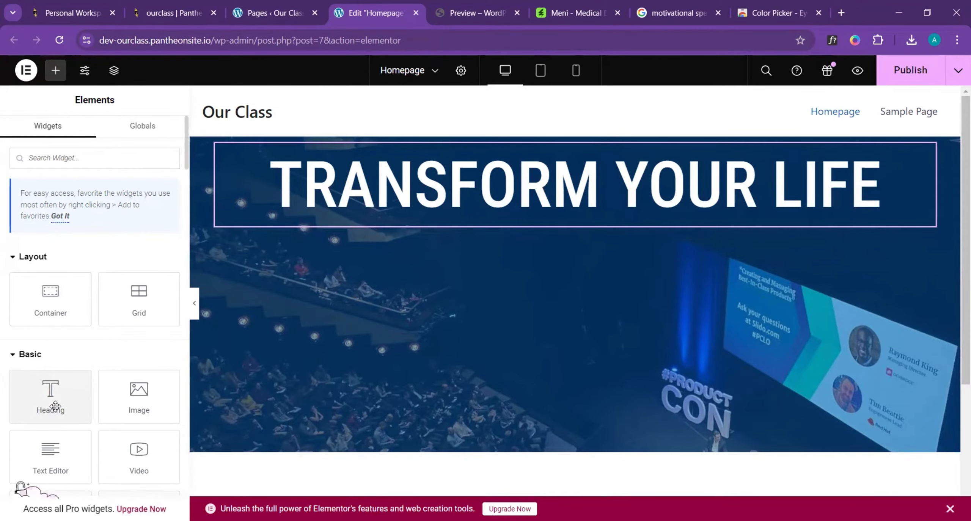
left_click_drag(49, 397, 492, 156)
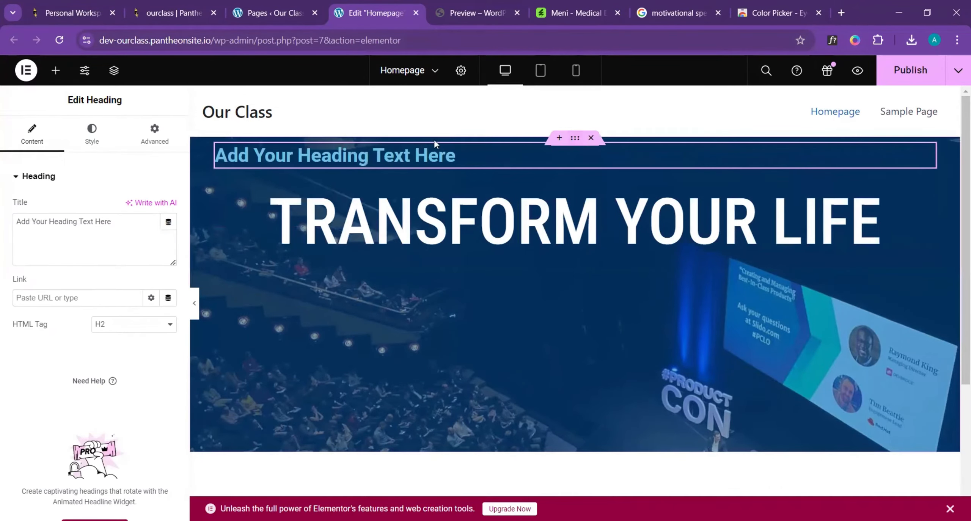
triple_click(102, 224)
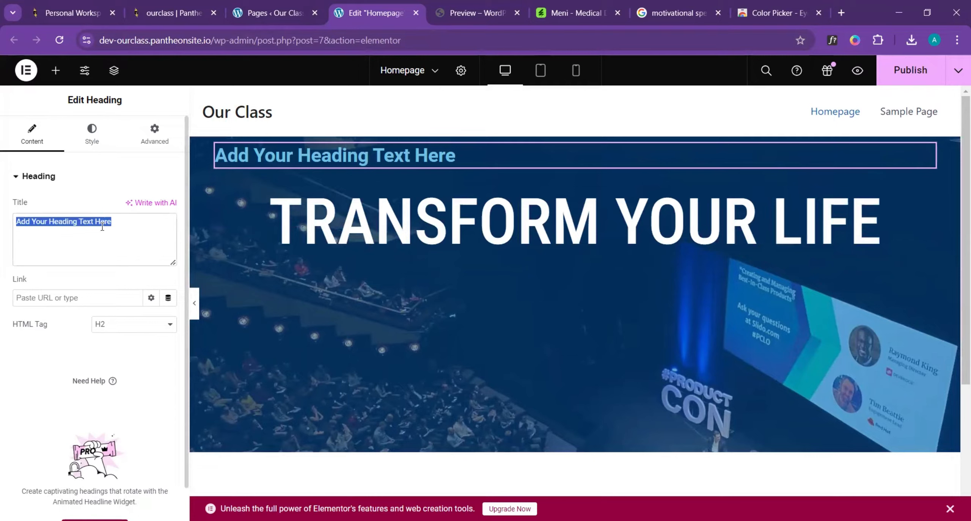
type("From Education & Work, To Spirituality & Citizenry. Decades of experience.")
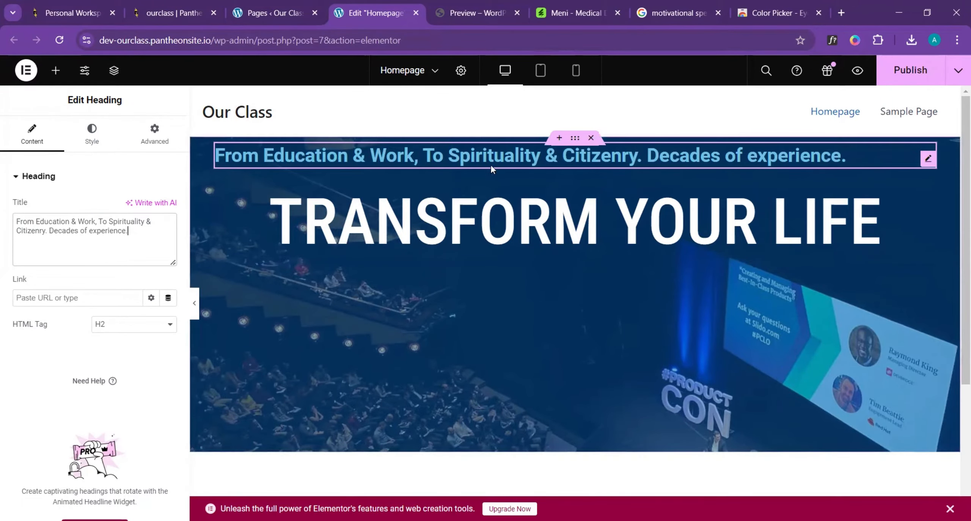
- Centre the tagline heading and set its font family to Roboto Condensed
left_click(92, 135)
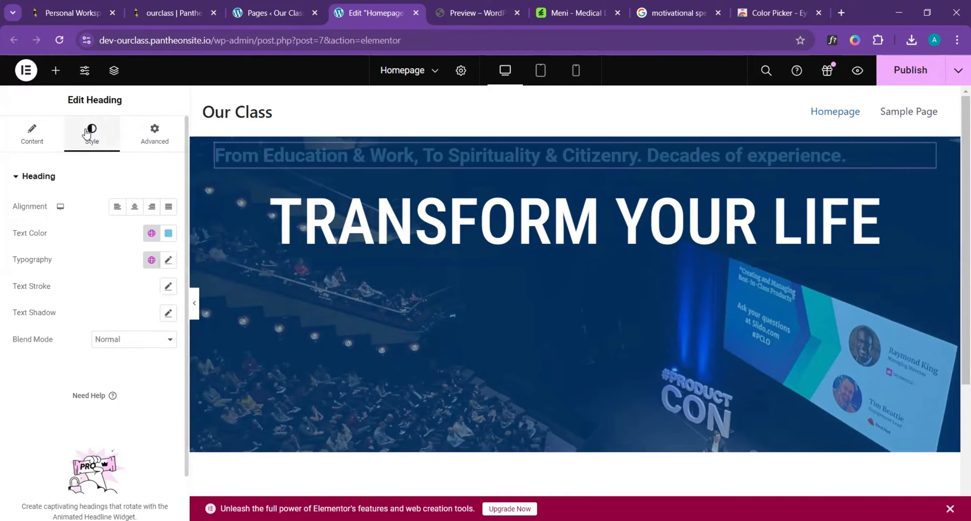
left_click(134, 206)
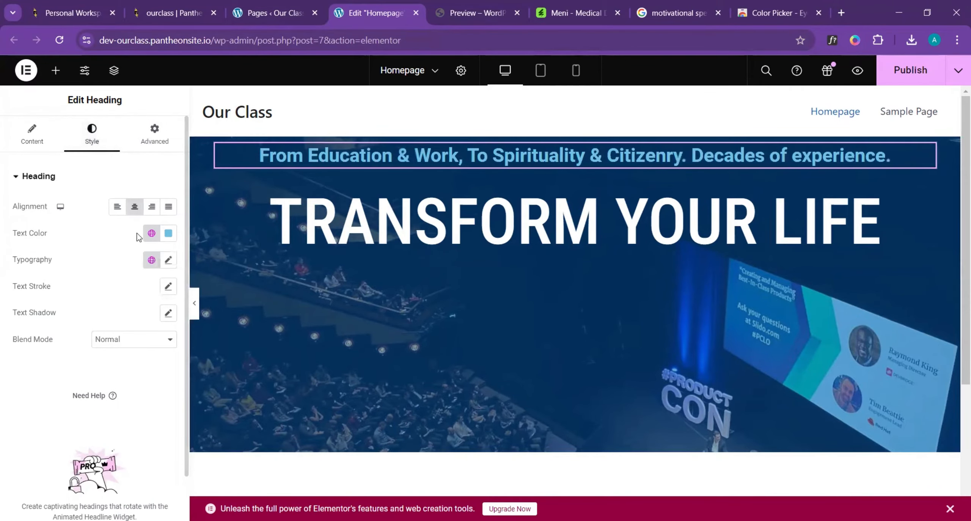
left_click(168, 260)
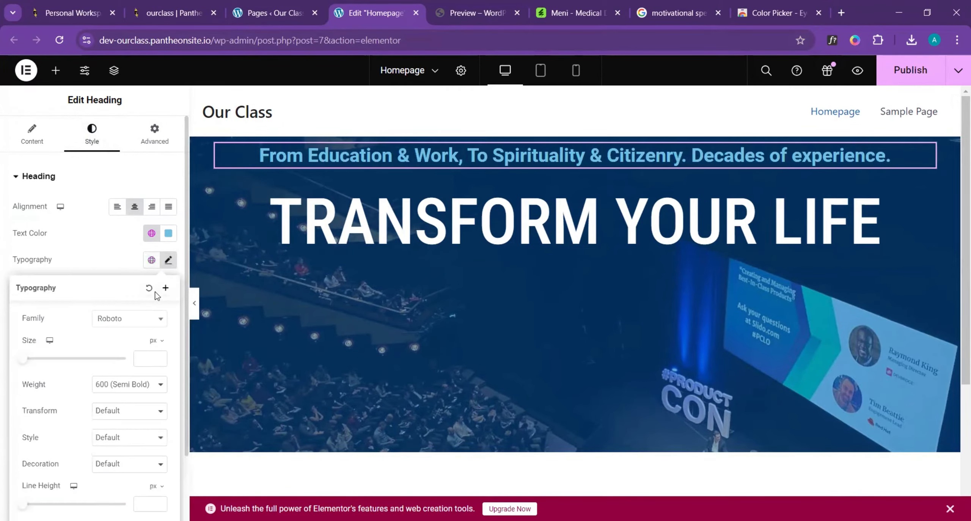
left_click(141, 322)
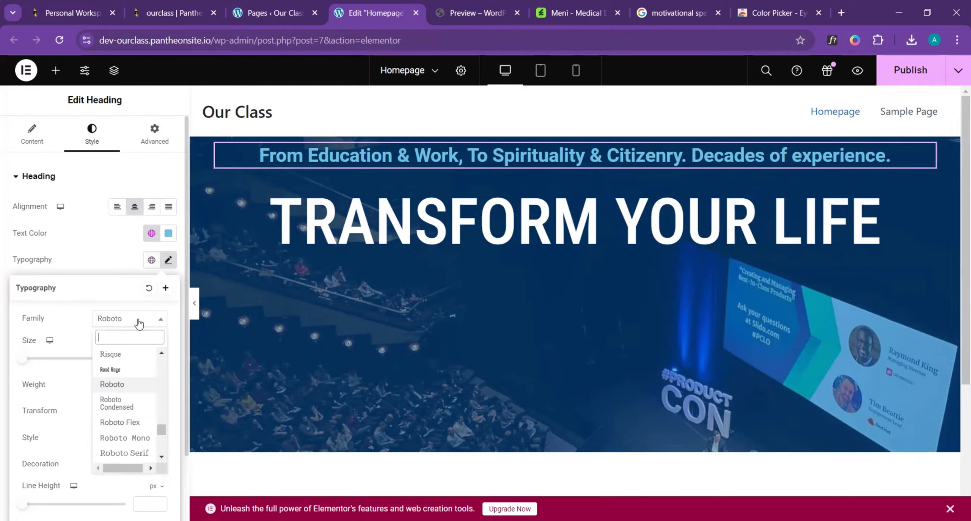
left_click(126, 406)
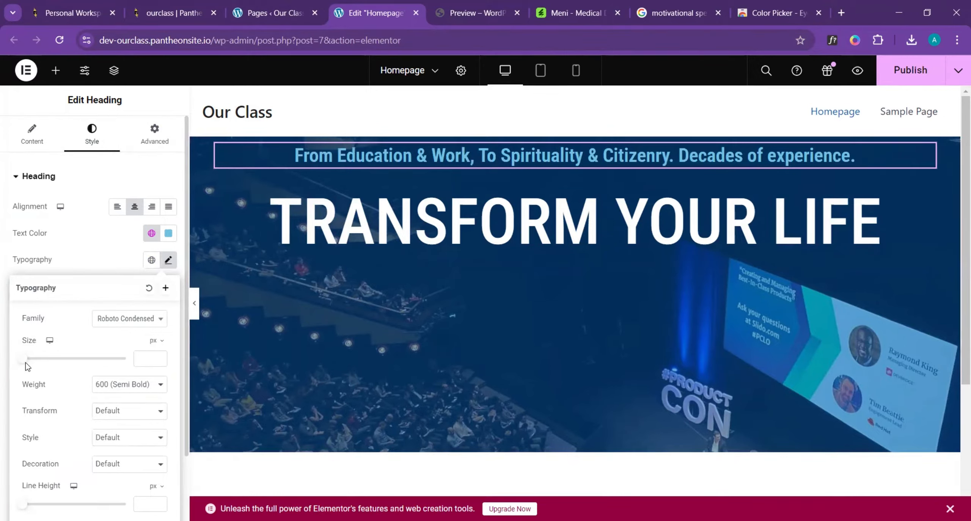
- Set the tagline's font size to 20 px, comparing it with the template, and its weight to 400 (Normal)
left_click_drag(22, 362, 31, 363)
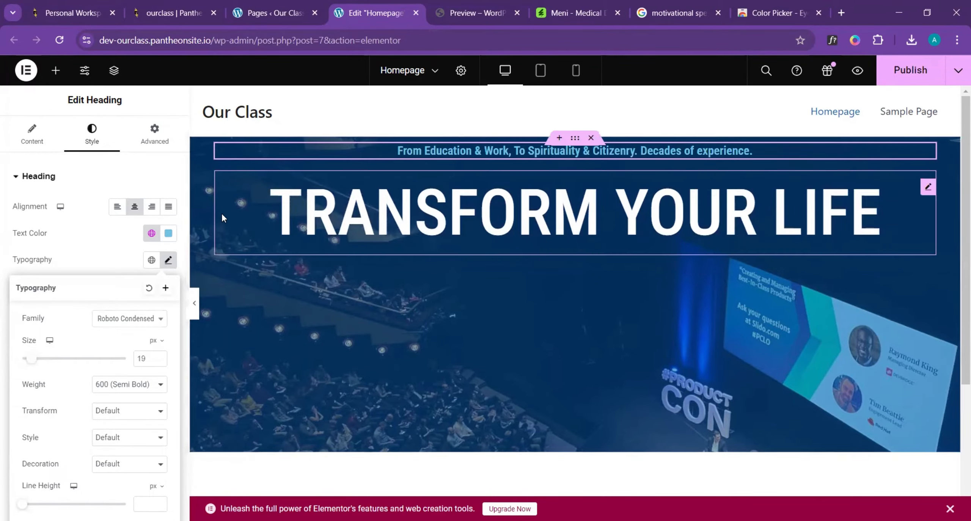
left_click(471, 10)
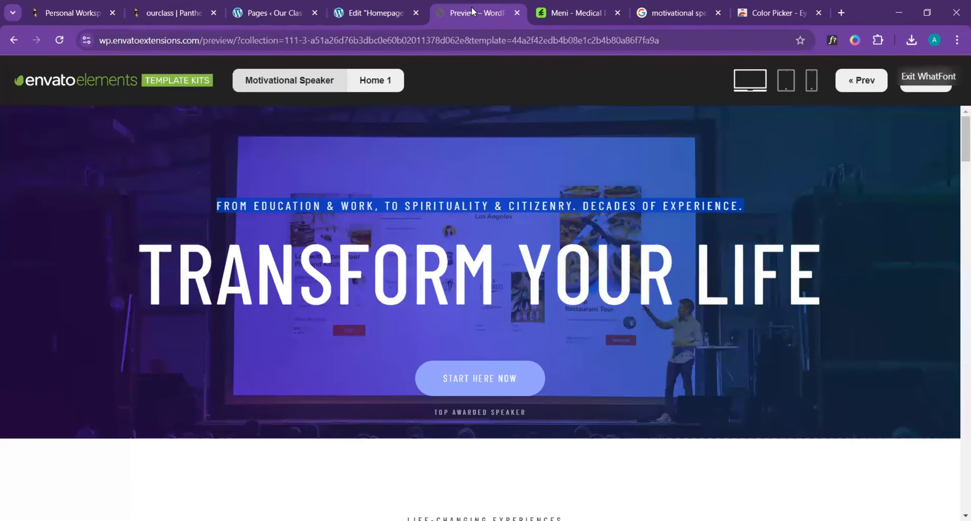
left_click(376, 7)
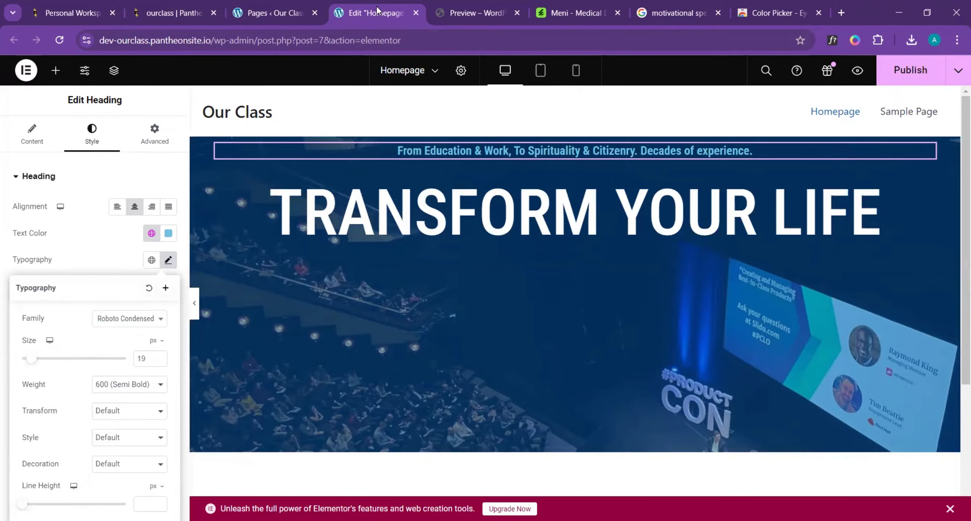
left_click(159, 357)
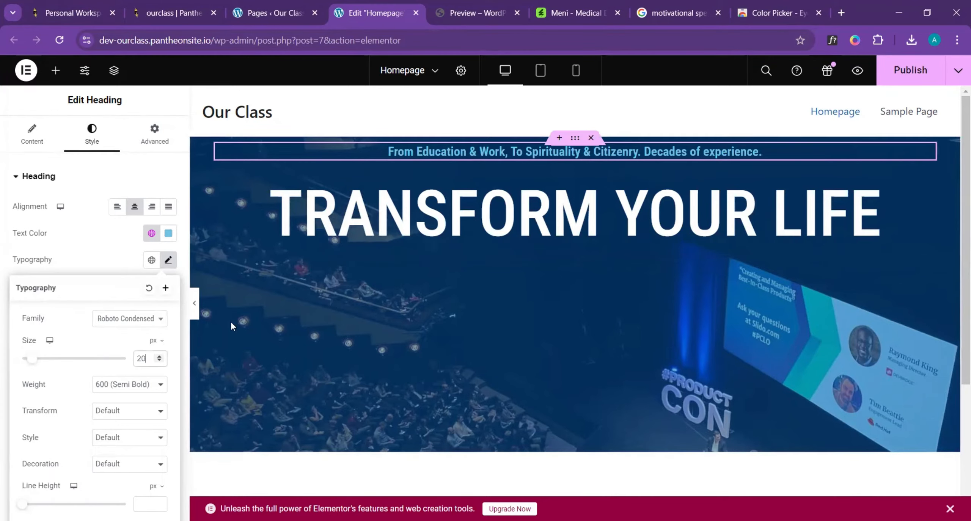
left_click(142, 383)
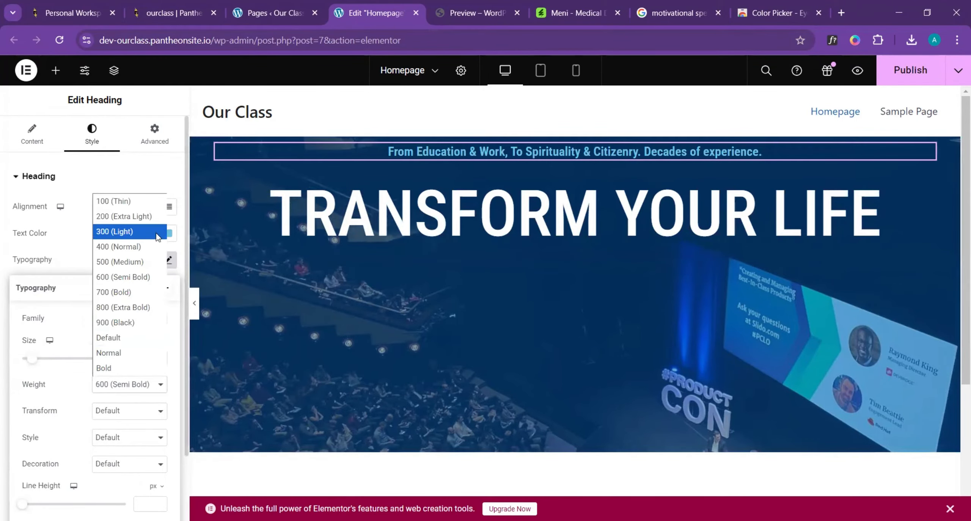
left_click(145, 248)
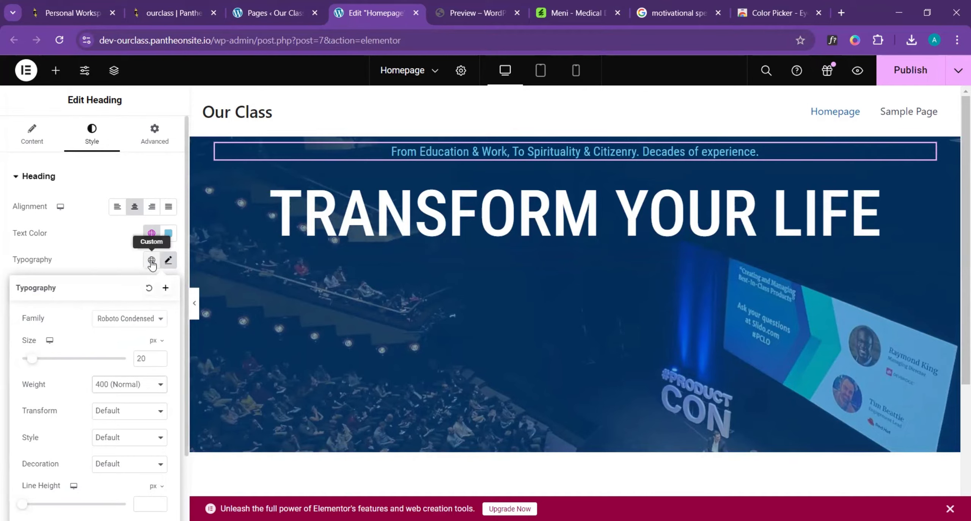
- Check the tagline's letter case in the template and set the tagline's text transform to Uppercase
left_click(468, 3)
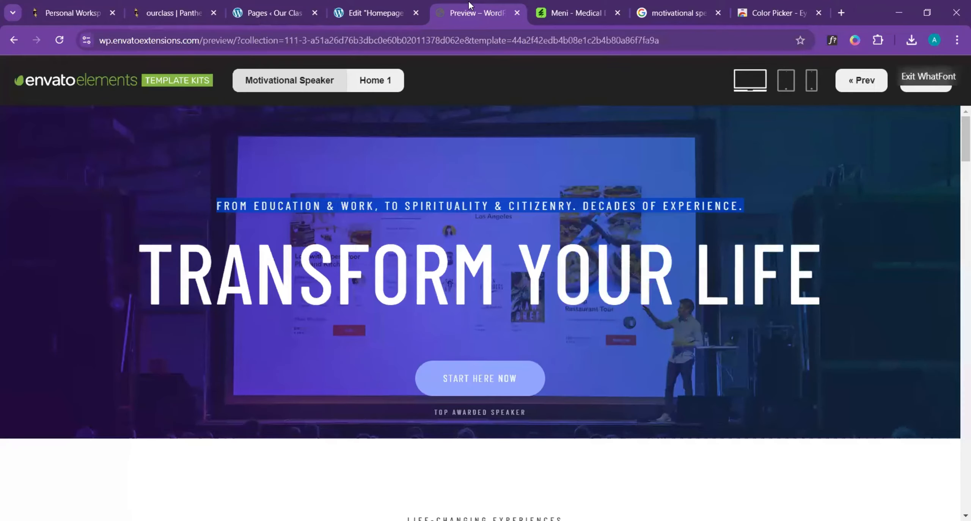
left_click(386, 207)
left_click(379, 13)
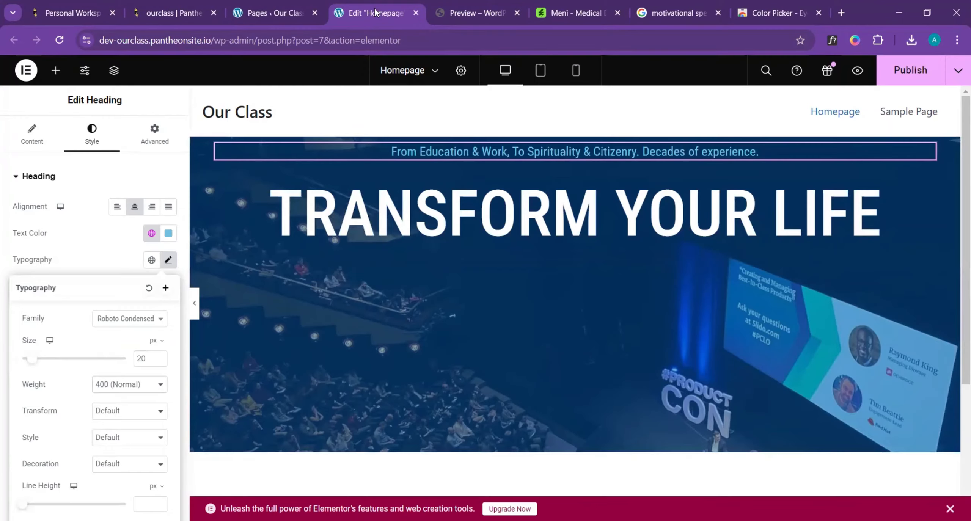
scroll(116, 396, "down", 2)
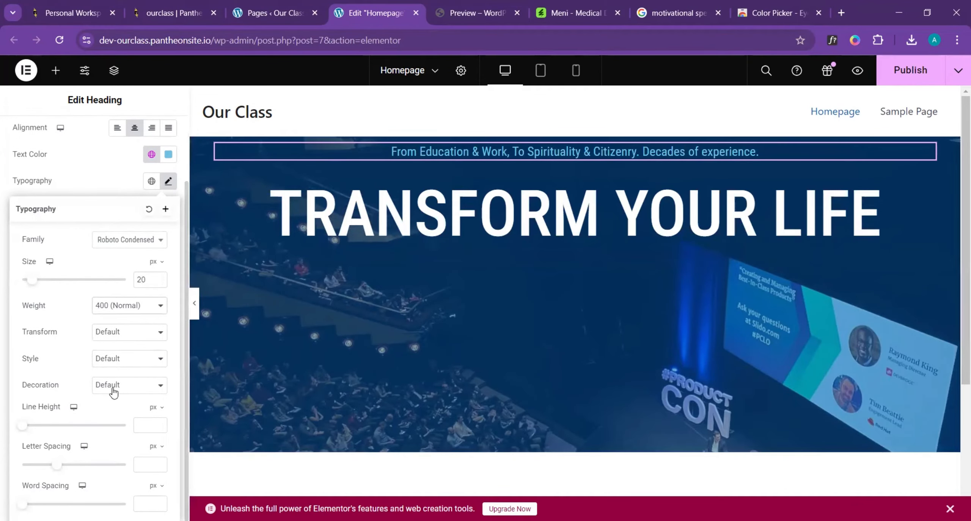
left_click(137, 335)
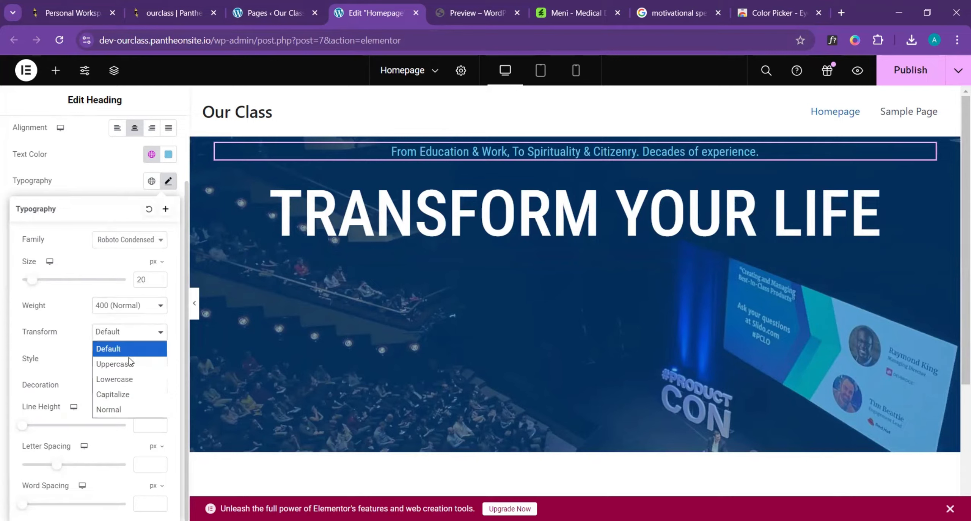
left_click(130, 360)
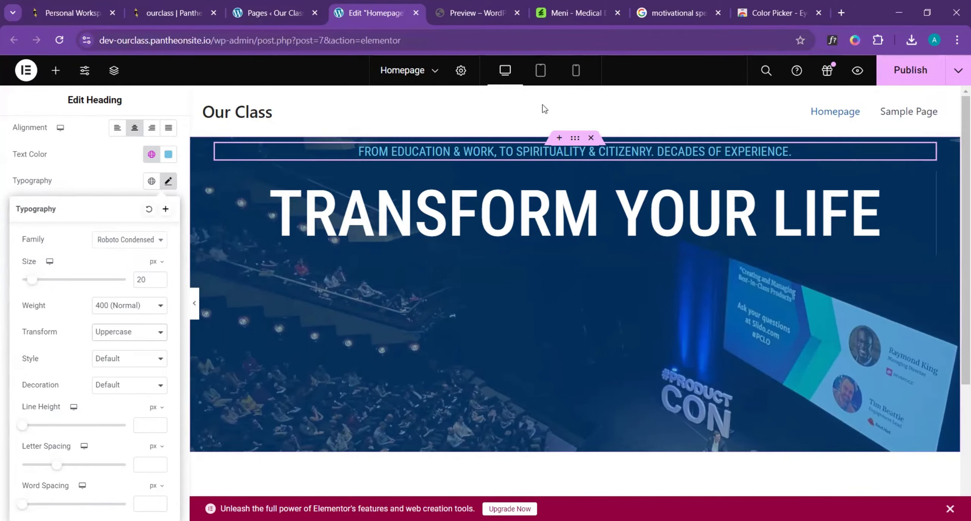
- Check the template's hero layout and add a Spacer widget directly below the "Transform Your Life" heading
left_click(467, 13)
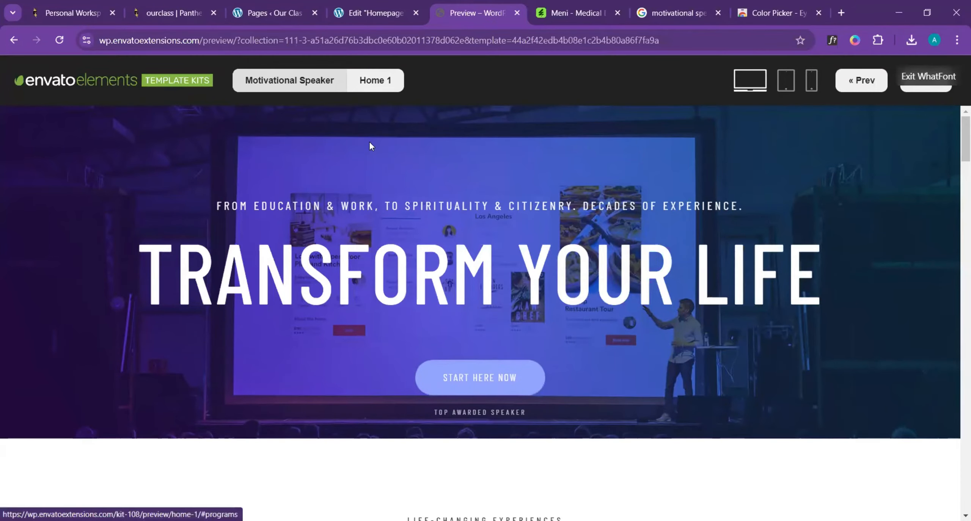
left_click(381, 11)
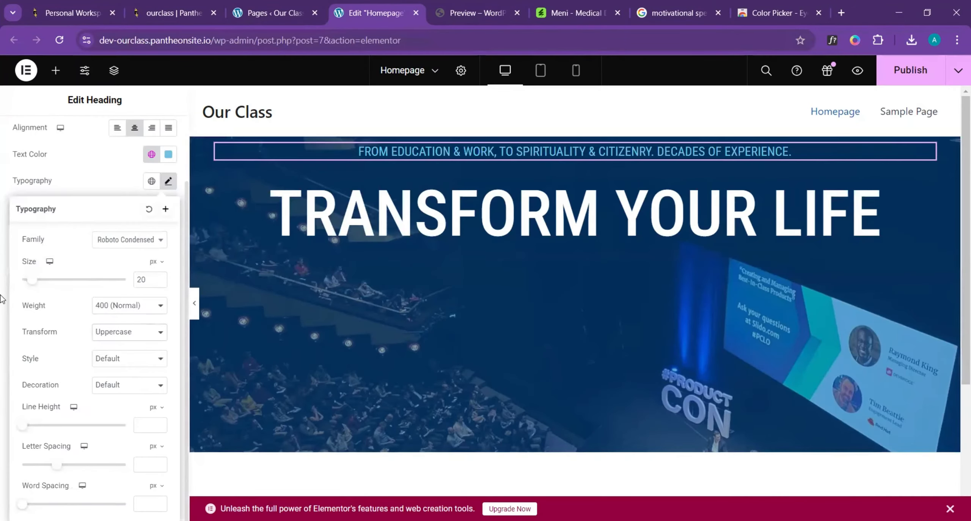
left_click(55, 73)
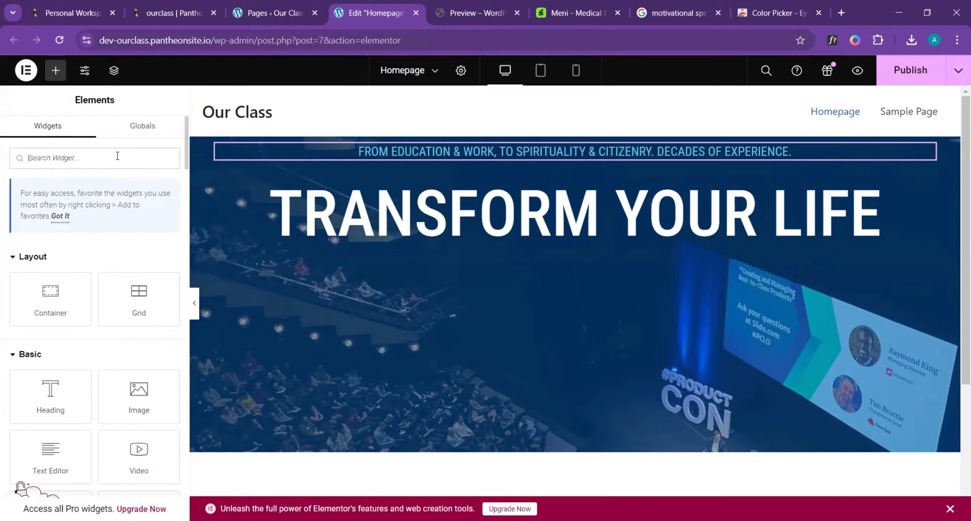
type("spacer")
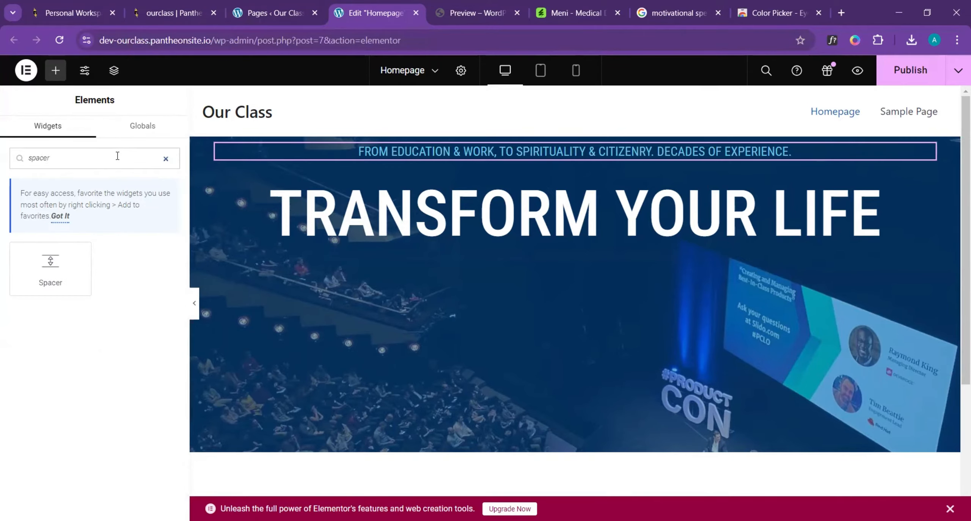
left_click_drag(36, 273, 504, 250)
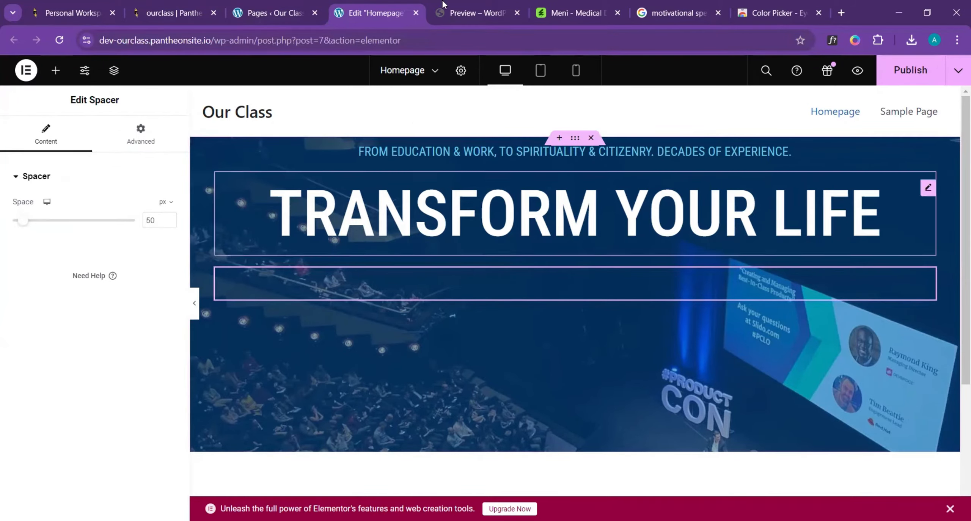
- Check the template for the next element, add a Button widget below the spacer and centre it
left_click(486, 8)
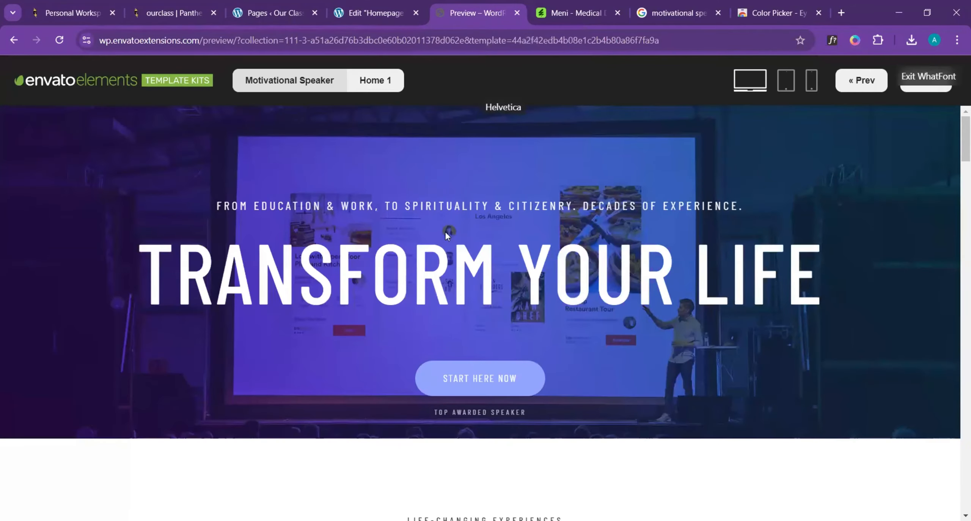
left_click(374, 12)
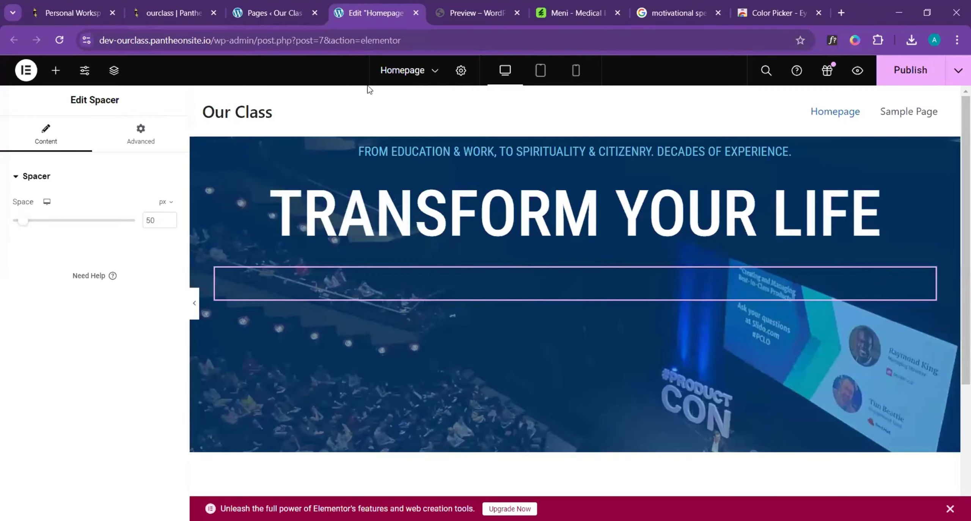
left_click(55, 73)
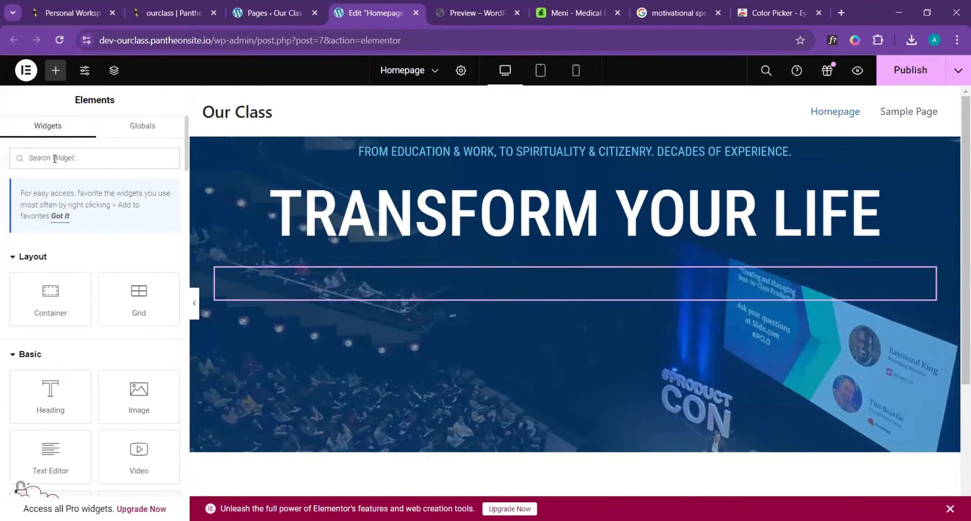
type("butt")
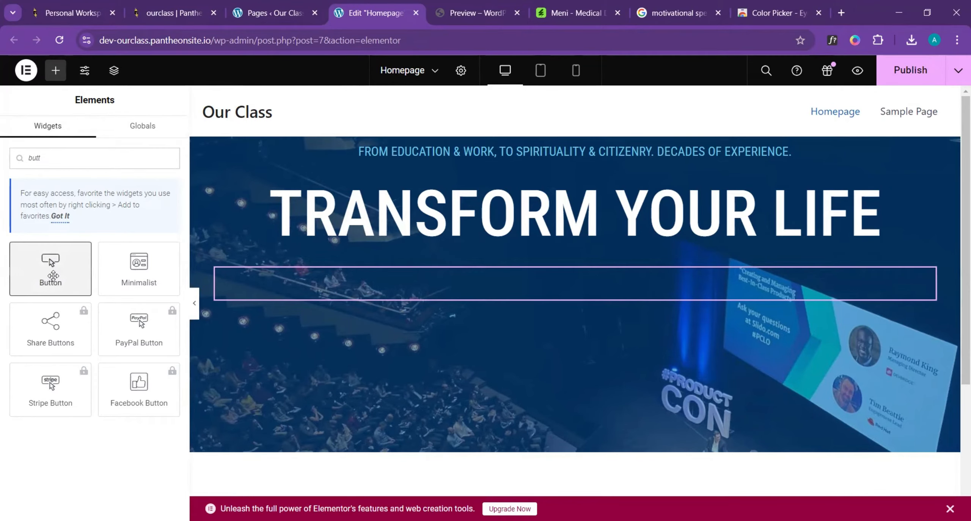
left_click_drag(53, 276, 589, 287)
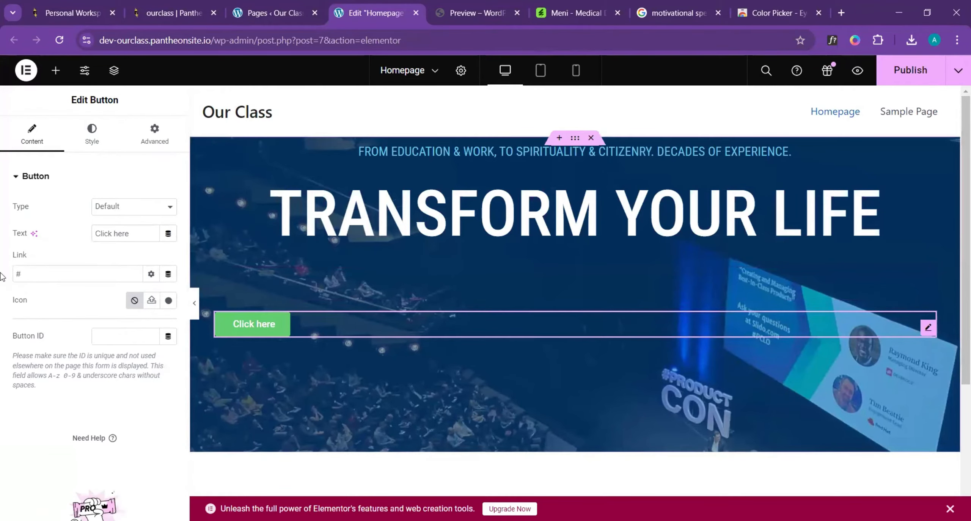
left_click(98, 146)
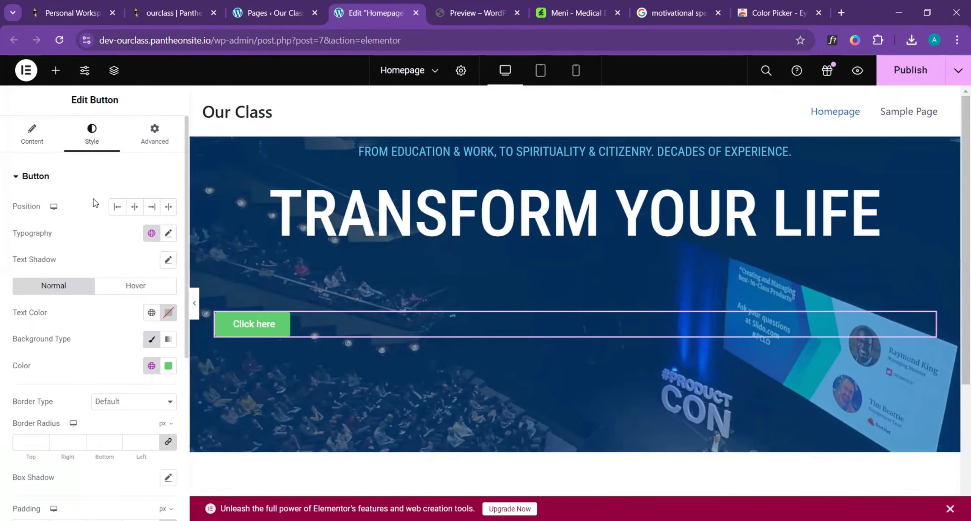
left_click(136, 208)
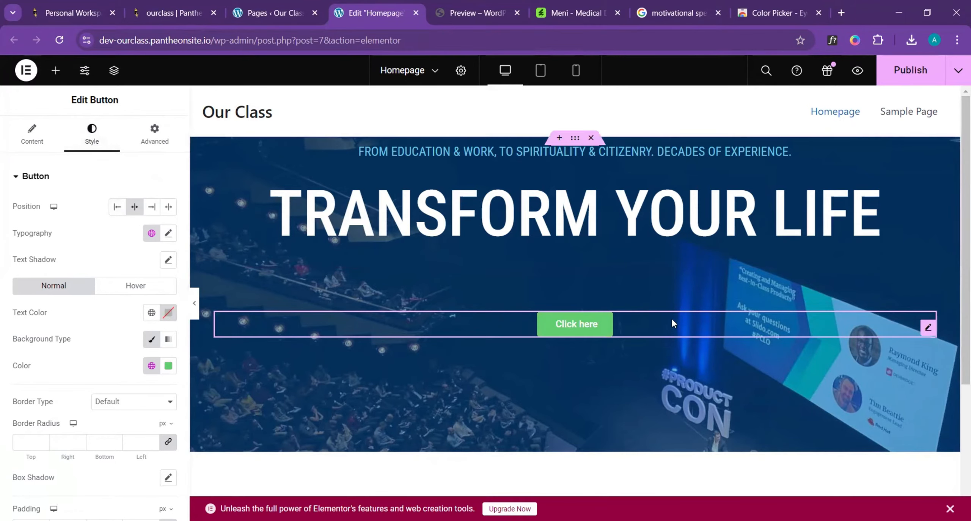
- Check the button label in the template and set the new button's text to "Start Here Now"
left_click(478, 3)
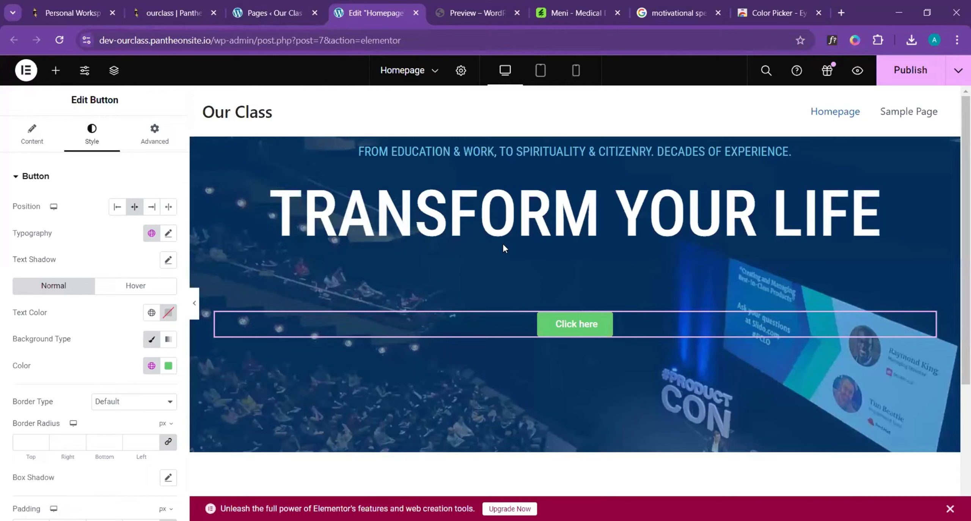
left_click(377, 13)
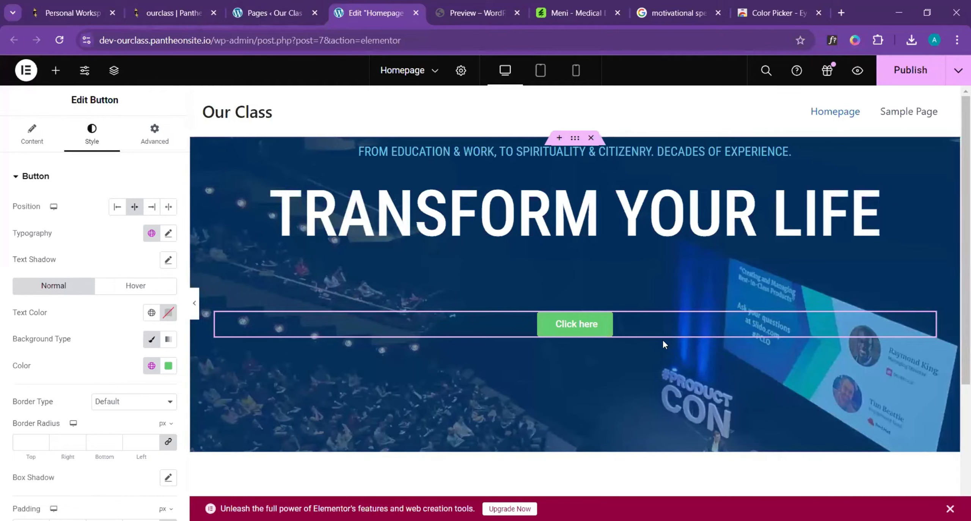
left_click(32, 133)
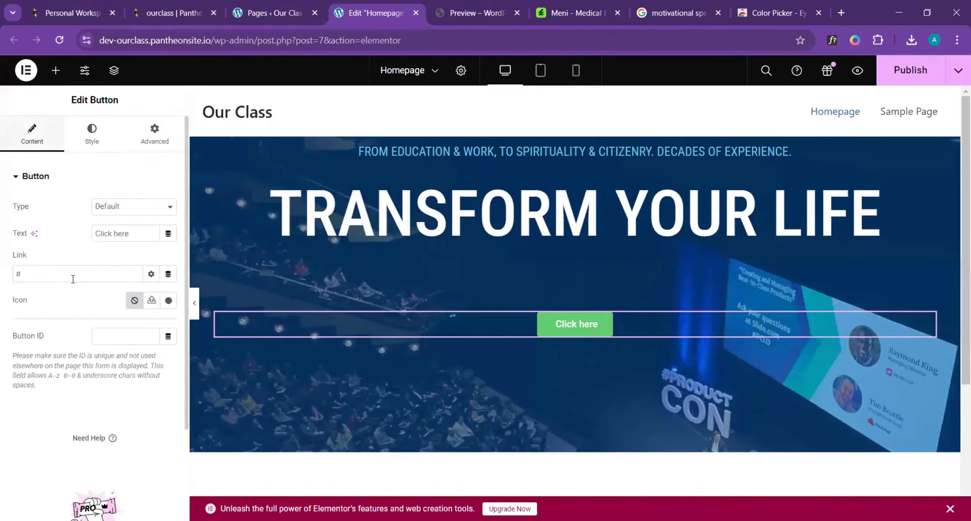
triple_click(133, 233)
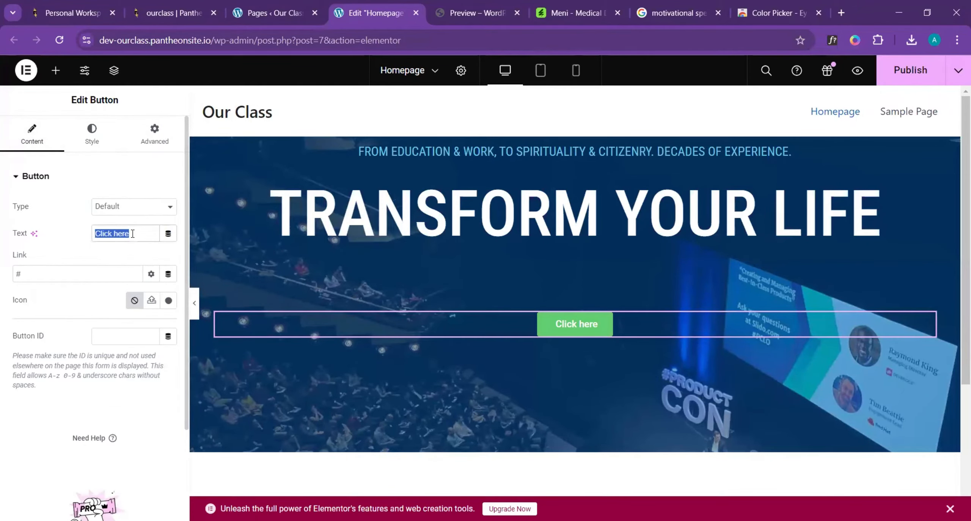
type("Sater")
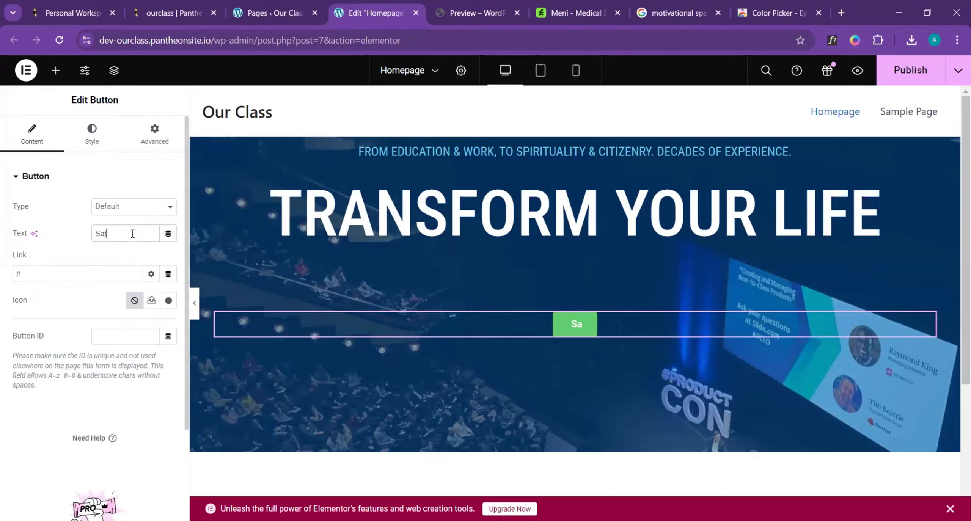
key("BackSpace")
key("BackSpace")
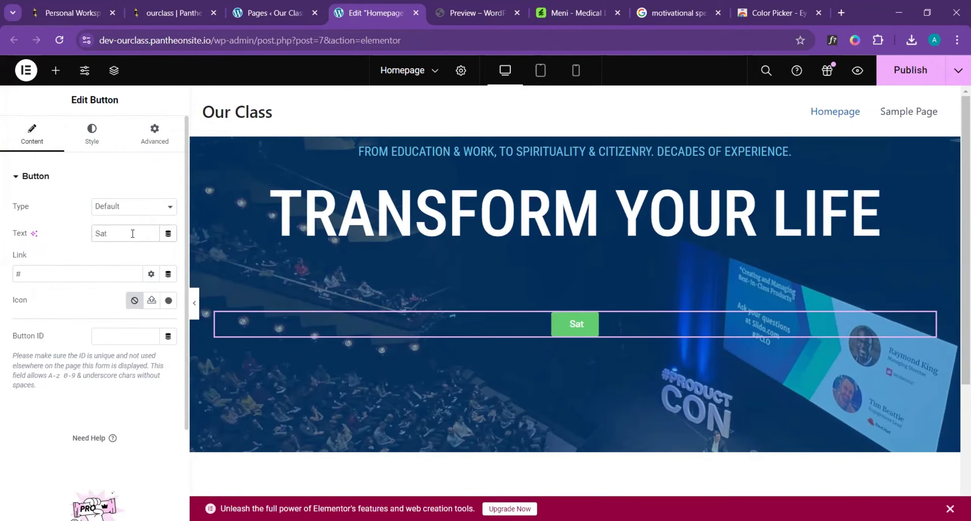
key("BackSpace")
key("BackSpace")
type("tart Here")
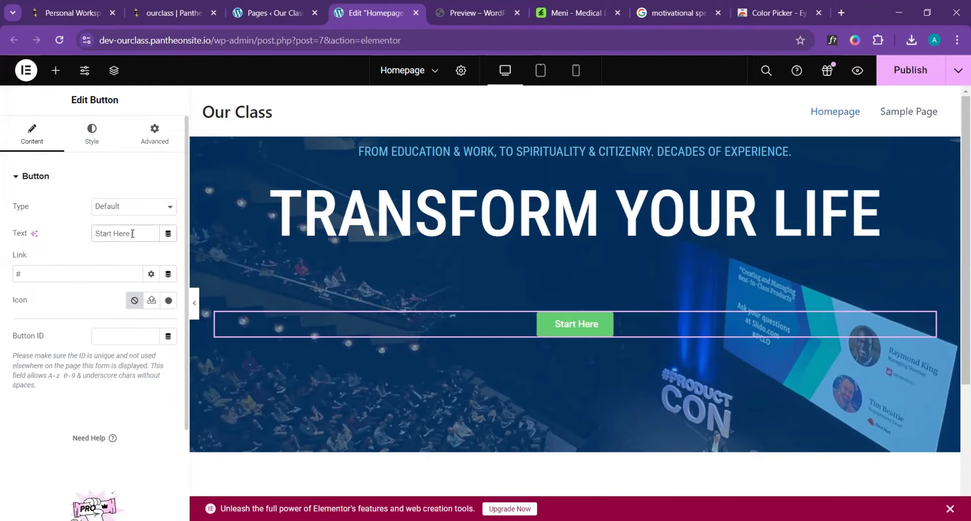
type(" Now")
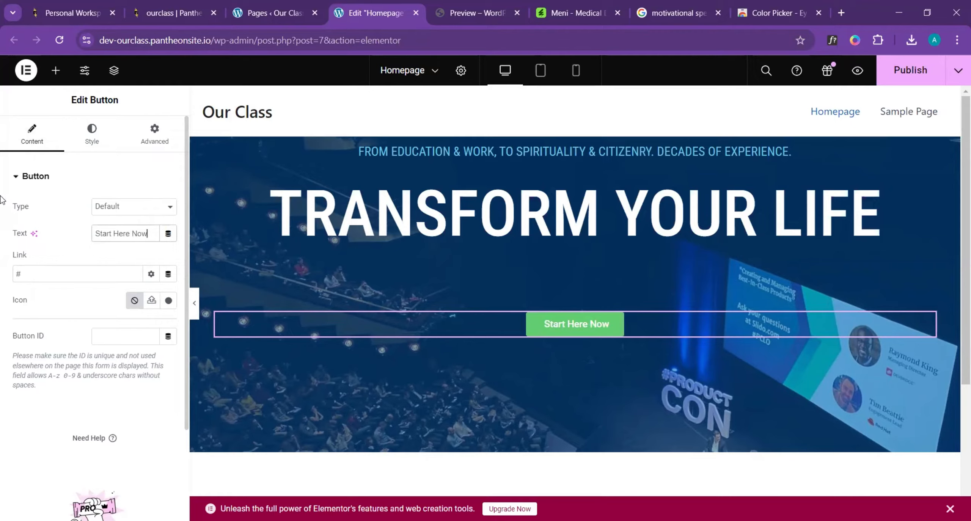
- Set the button's typography to the Roboto Condensed family, Uppercase transform and 400 (Normal) weight
left_click(92, 139)
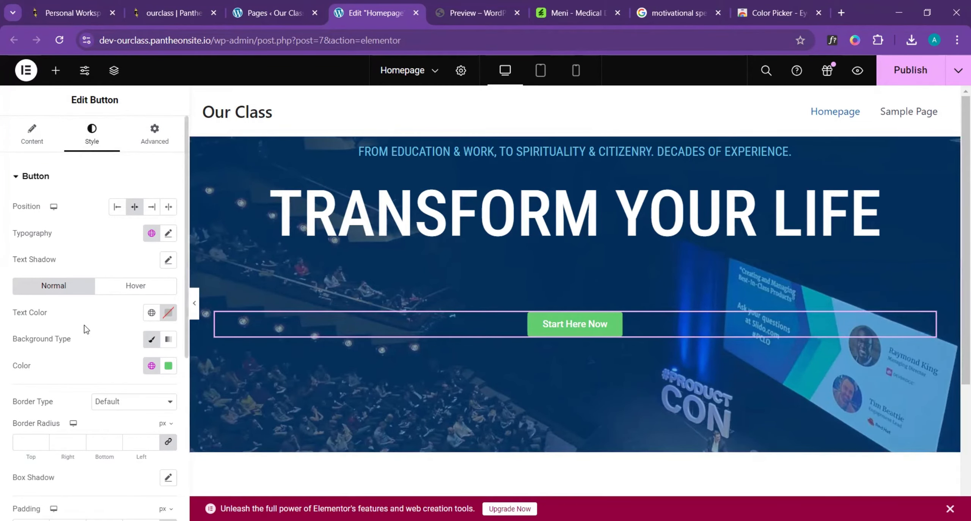
left_click(168, 234)
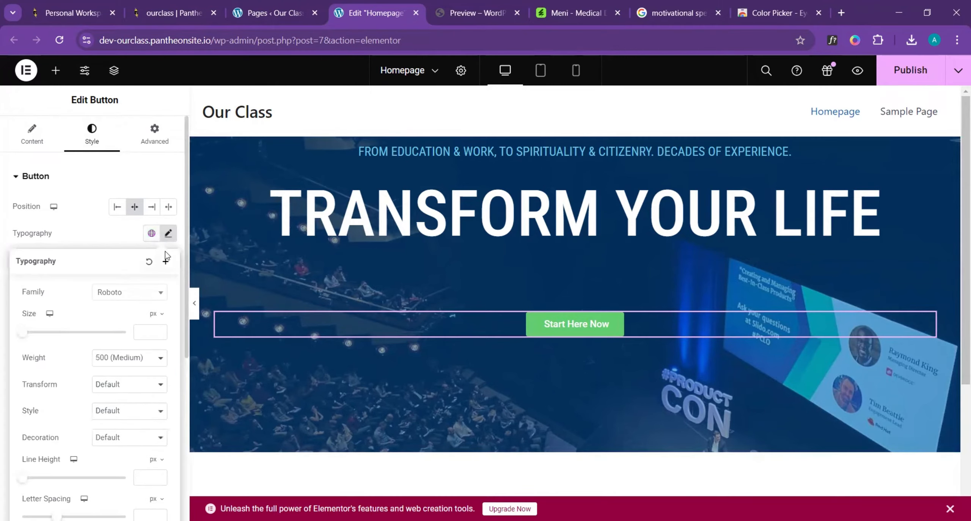
left_click(161, 293)
left_click(133, 373)
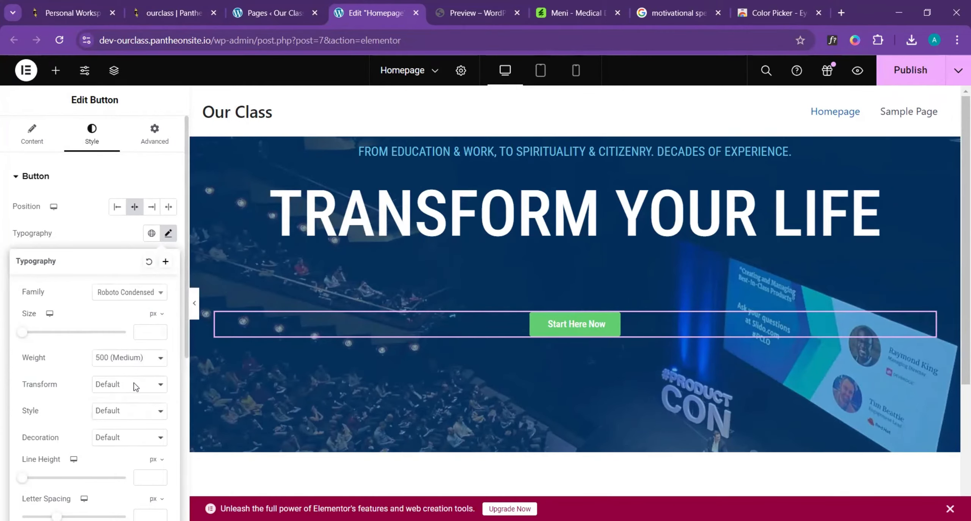
left_click(136, 386)
left_click(132, 414)
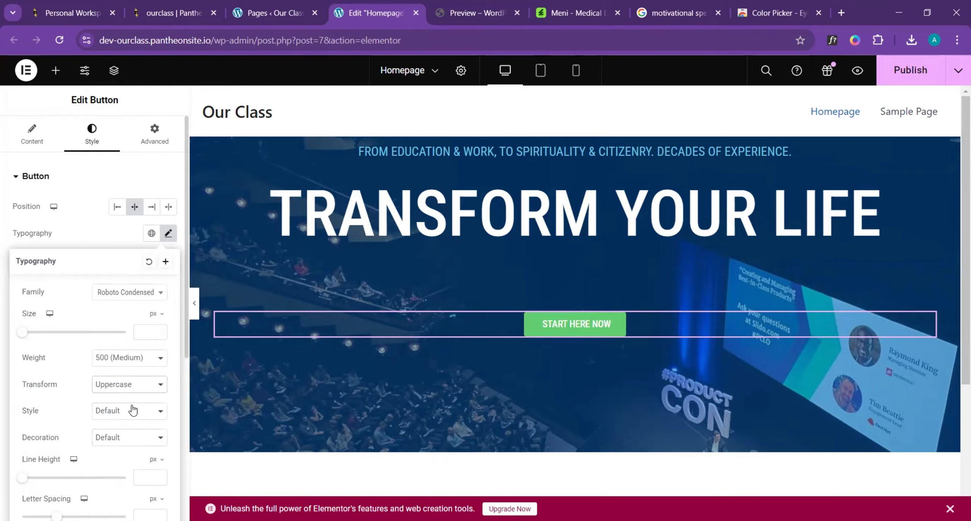
left_click(127, 358)
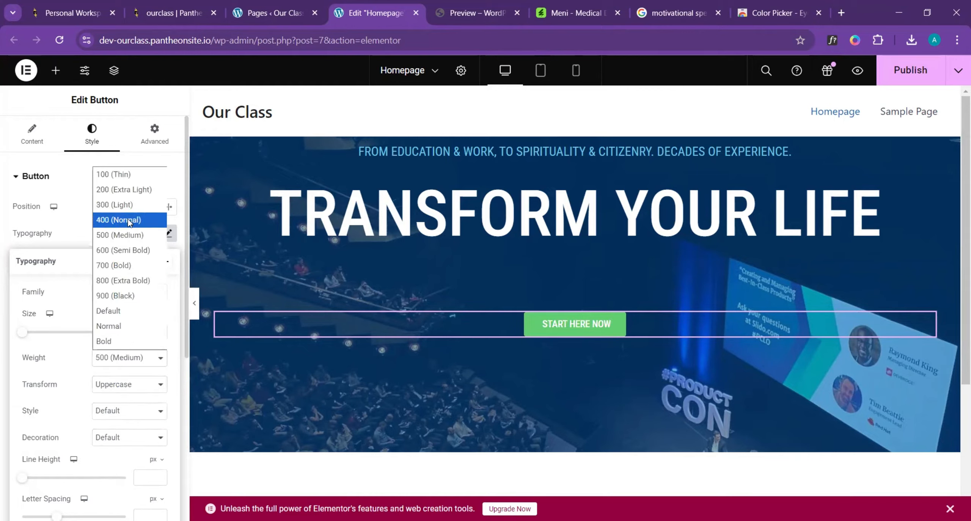
left_click(129, 221)
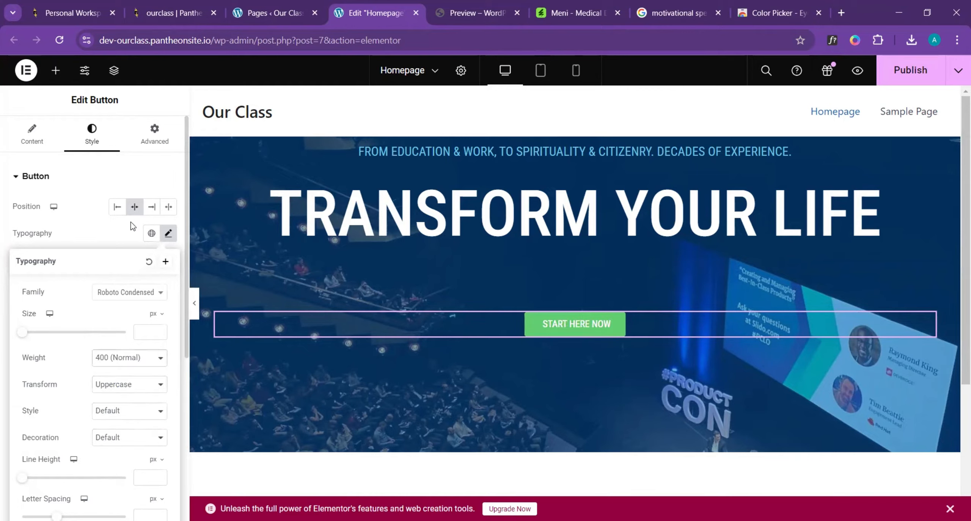
- Compare the button's size with the template's button and set its padding to 15 px on all sides
left_click(474, 12)
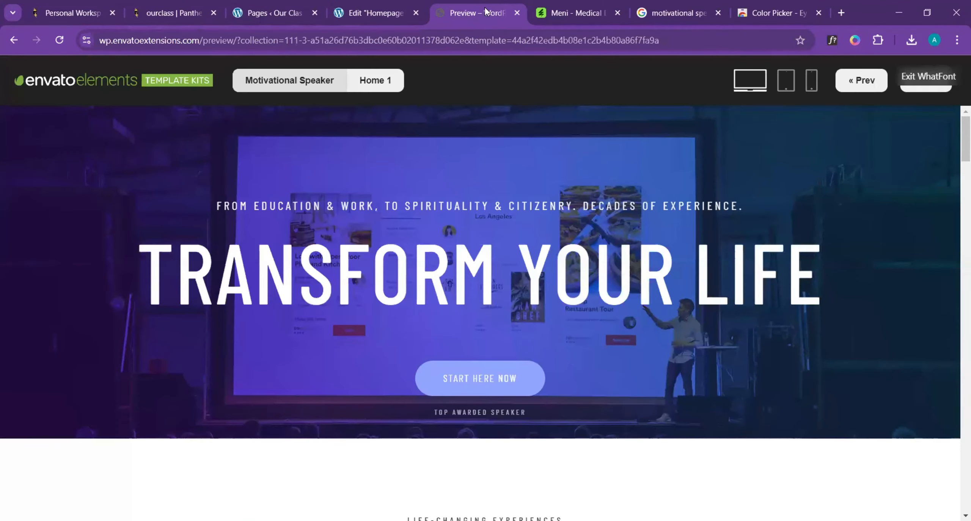
left_click(379, 11)
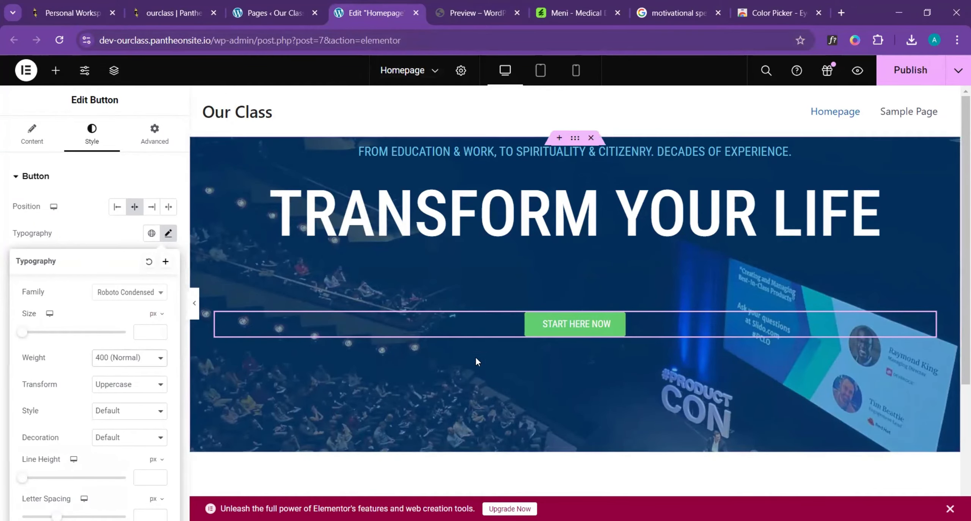
left_click(462, 5)
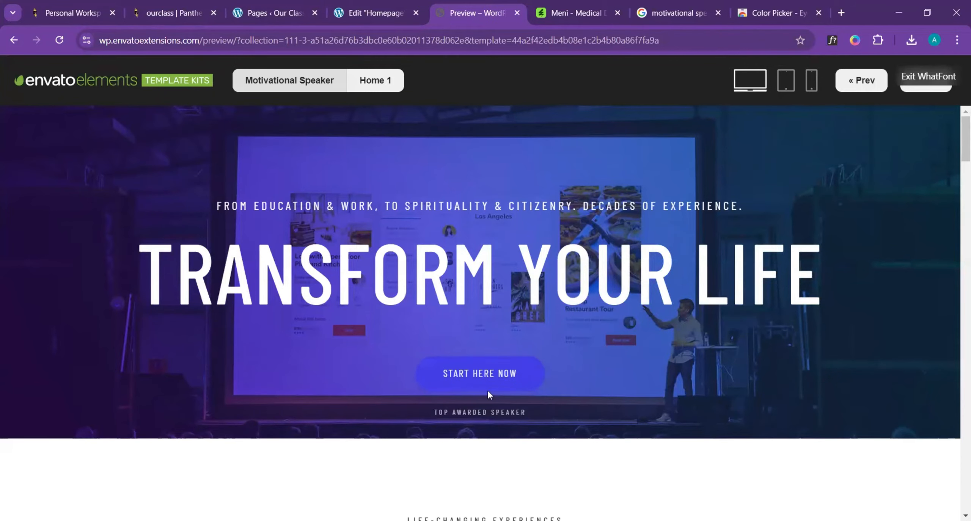
left_click(367, 7)
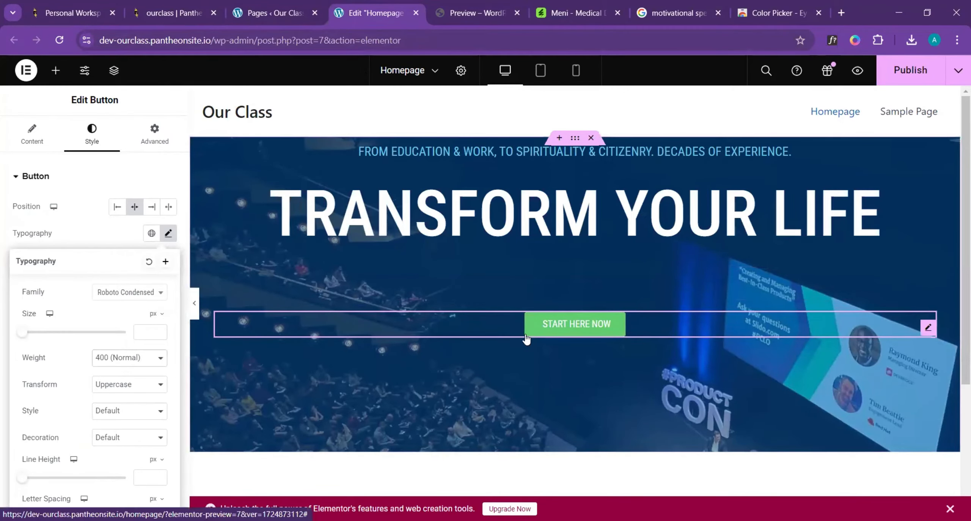
left_click(473, 11)
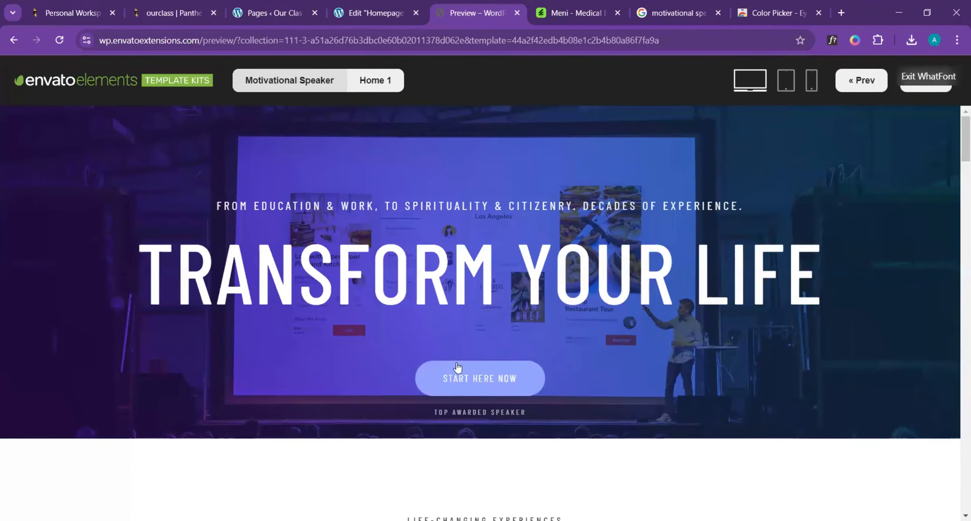
left_click(385, 11)
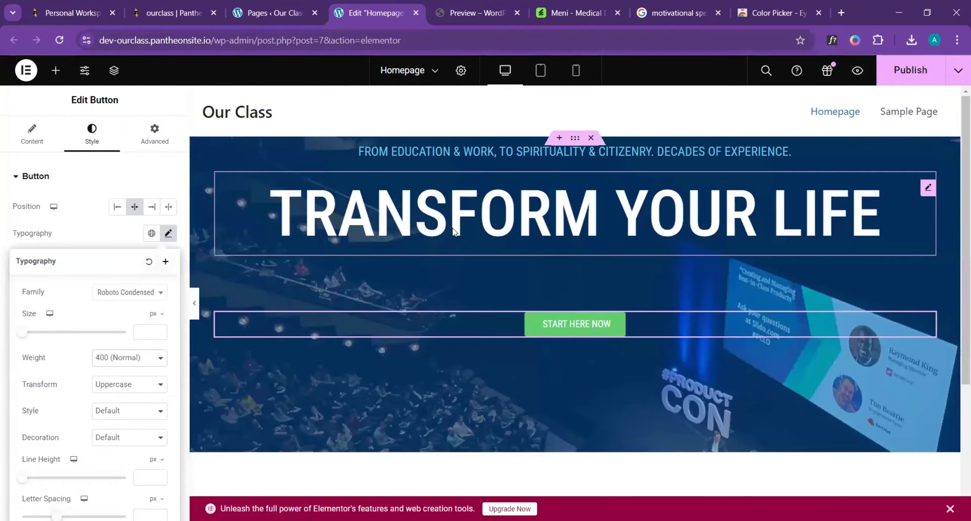
left_click(686, 322)
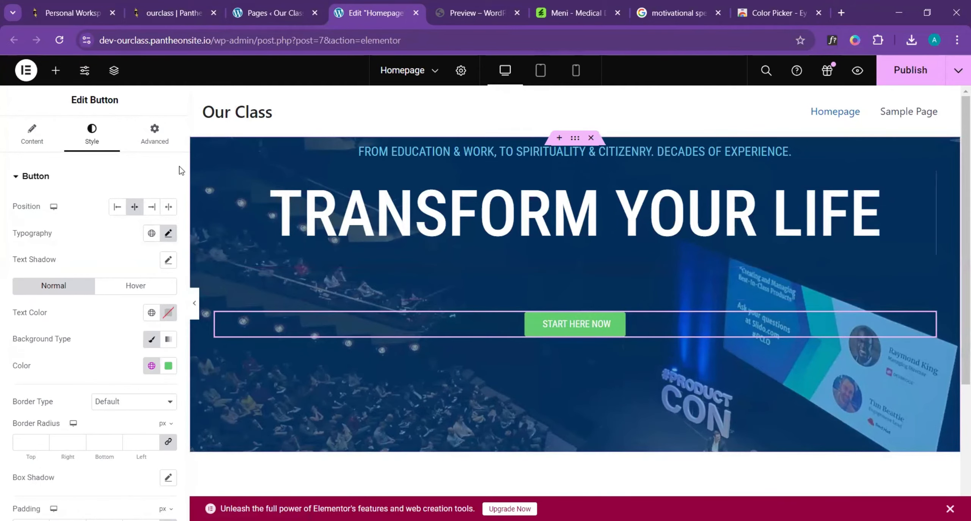
scroll(78, 268, "down", 5)
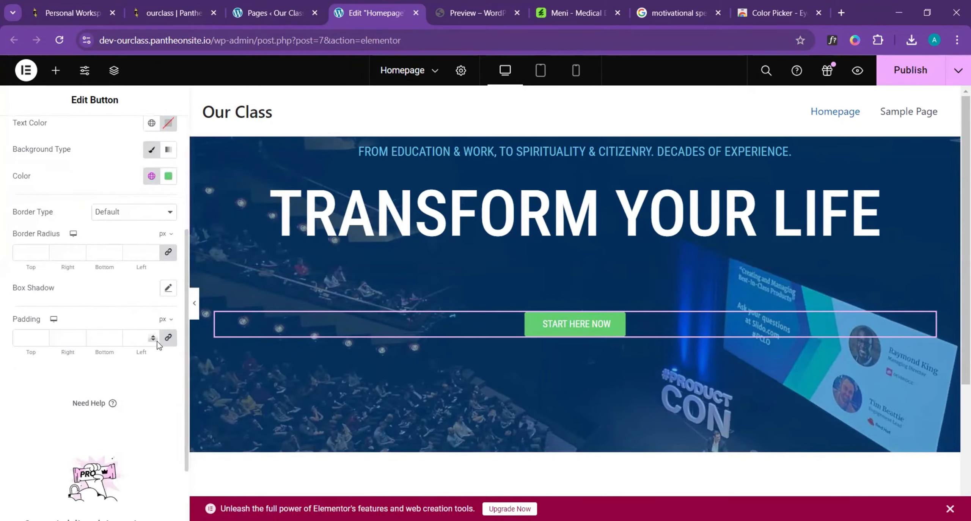
left_click(169, 338)
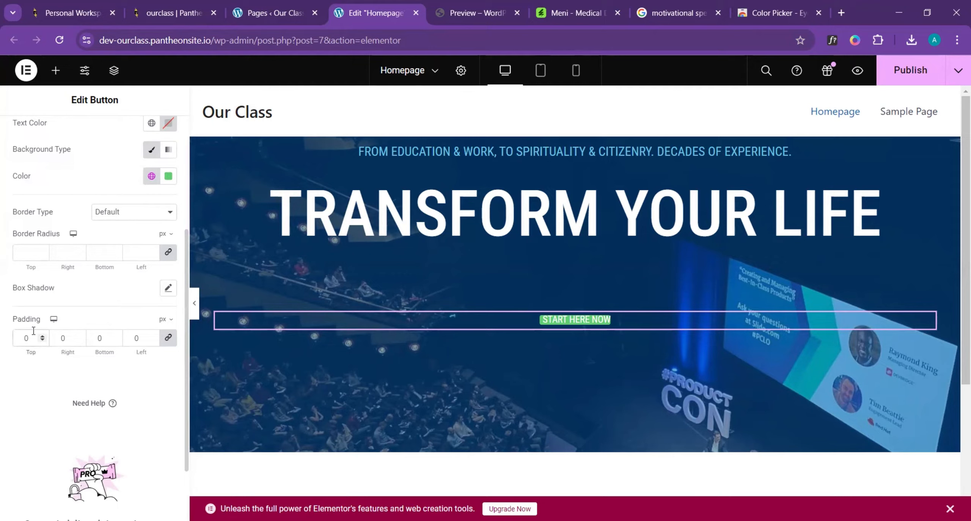
left_click_drag(36, 343, 13, 346)
type("15")
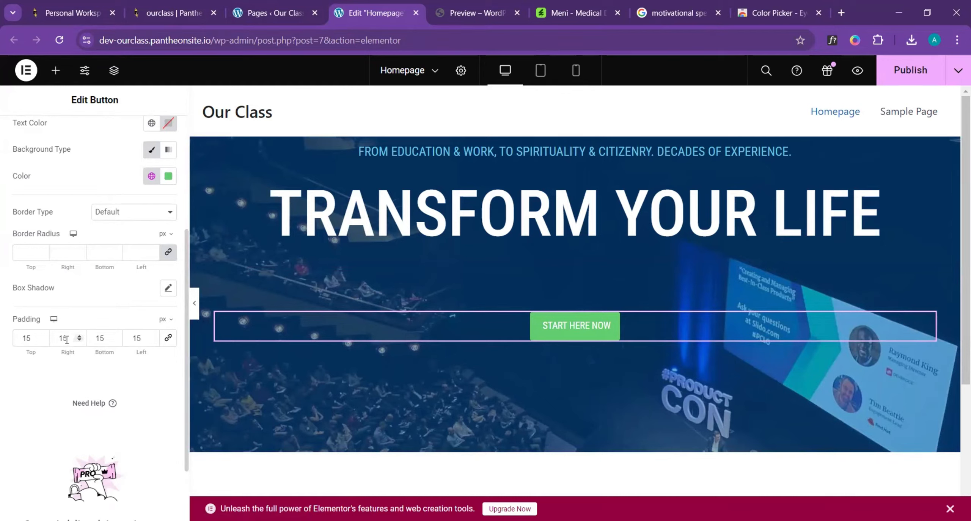
- Set the button's right and left padding to 20 px and compare its proportions with the template's button
left_click_drag(68, 337, 54, 339)
type("20")
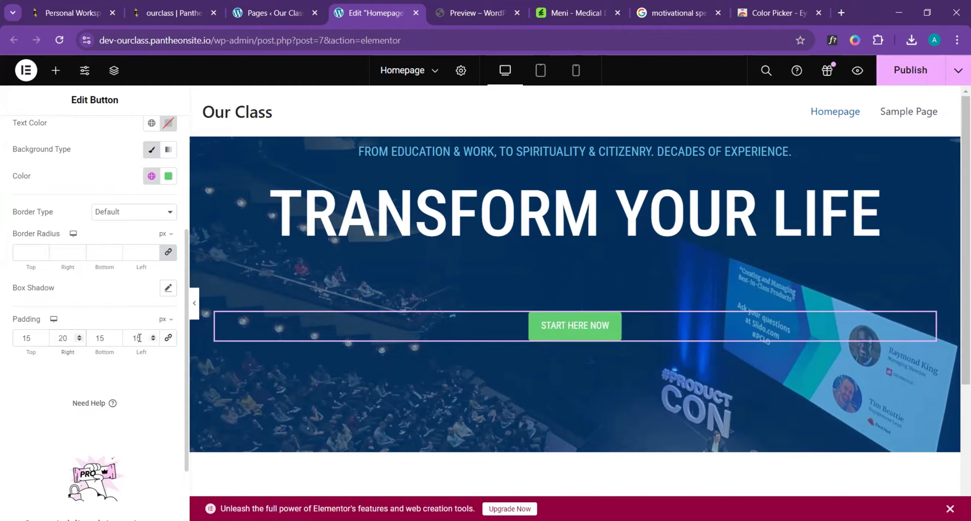
left_click_drag(145, 338, 121, 342)
type("20")
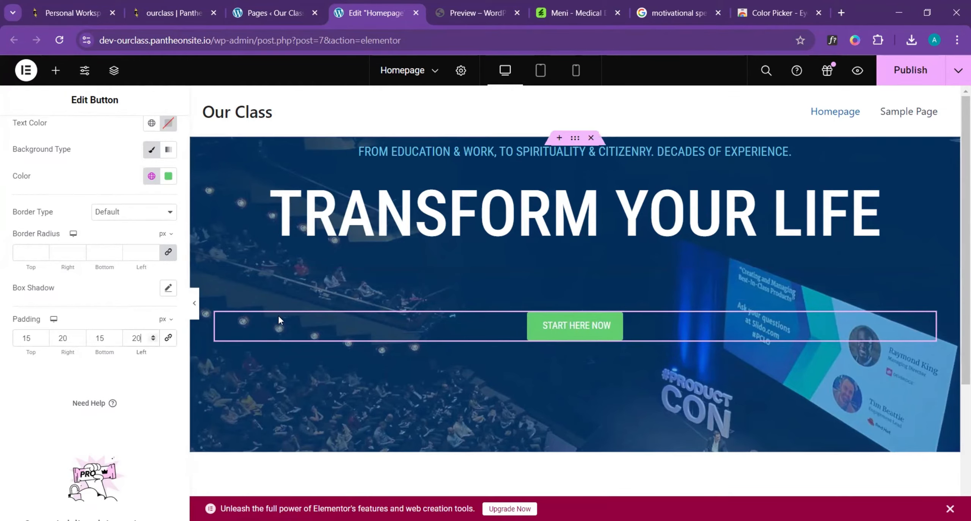
left_click(483, 3)
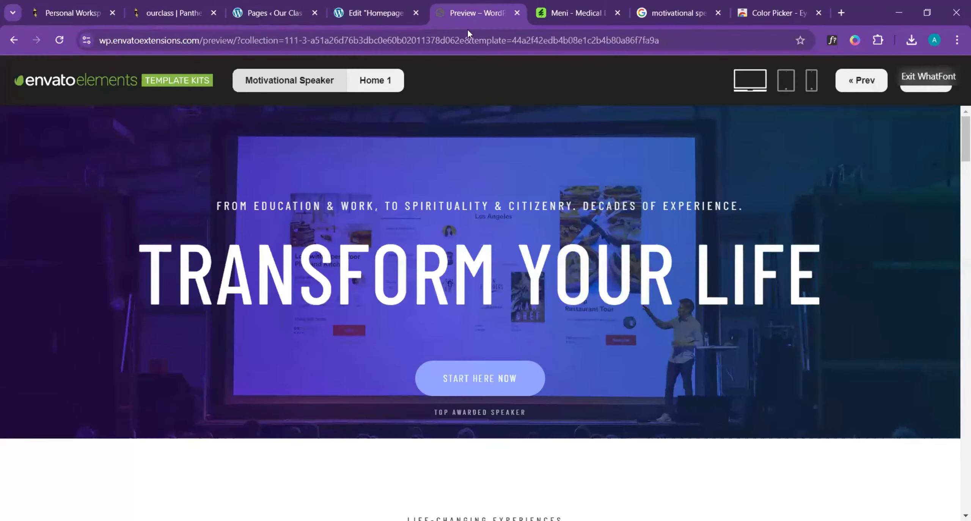
left_click(378, 4)
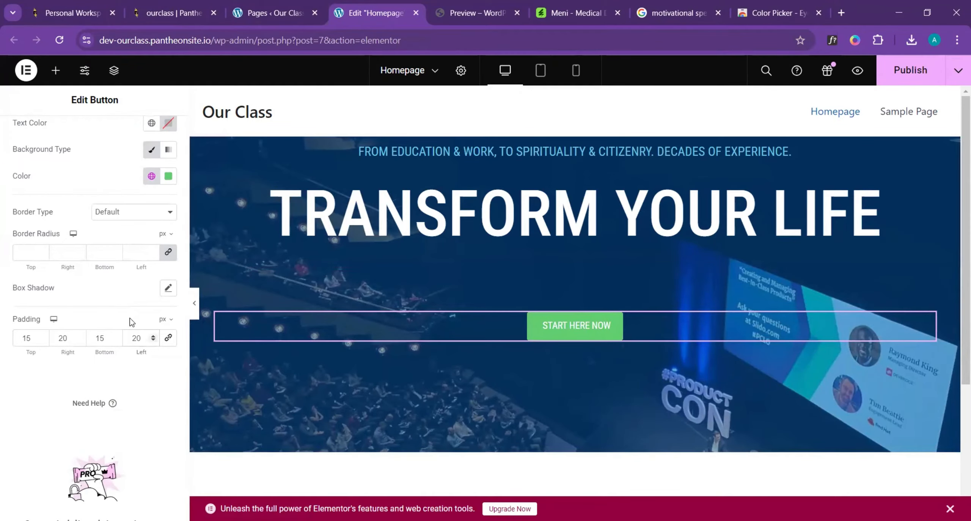
- Set the button's padding to 20 px at the top and bottom and 30 px at the right and left
left_click_drag(28, 338, 17, 339)
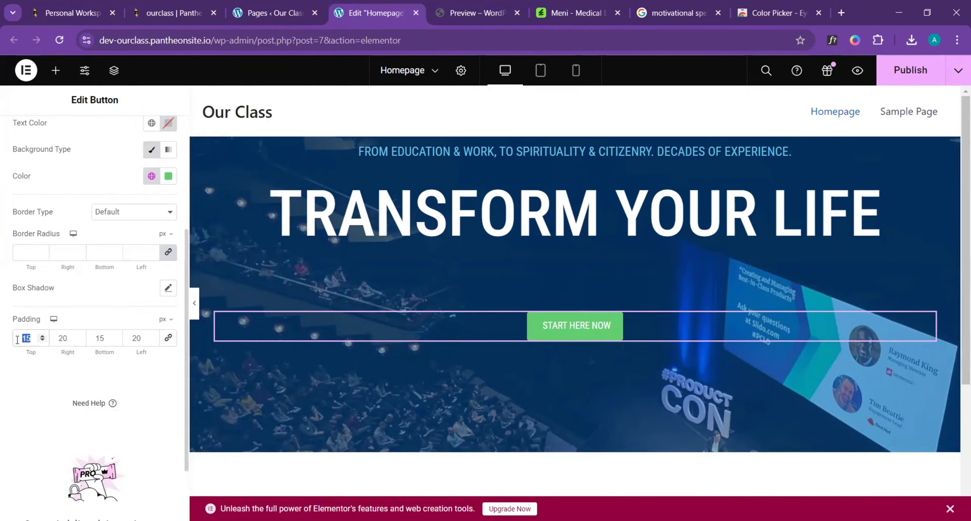
type("20")
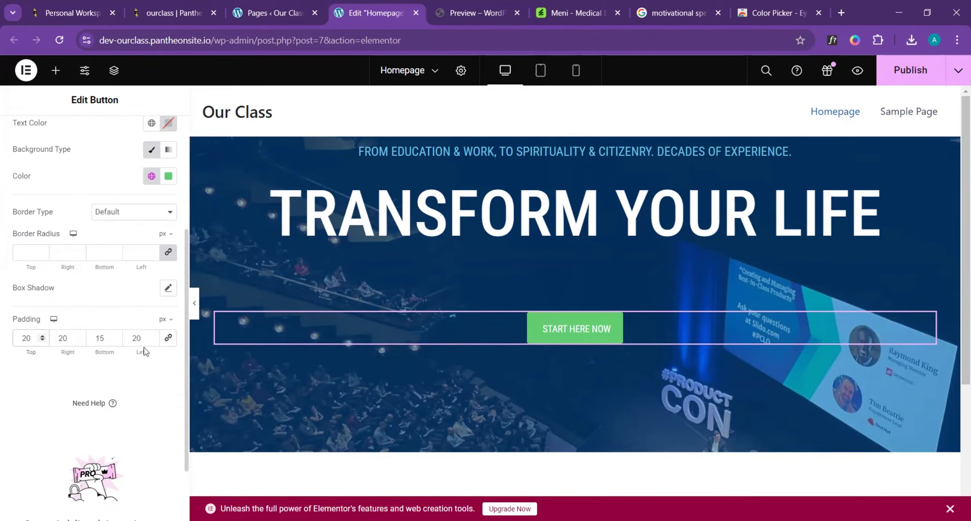
left_click(168, 337)
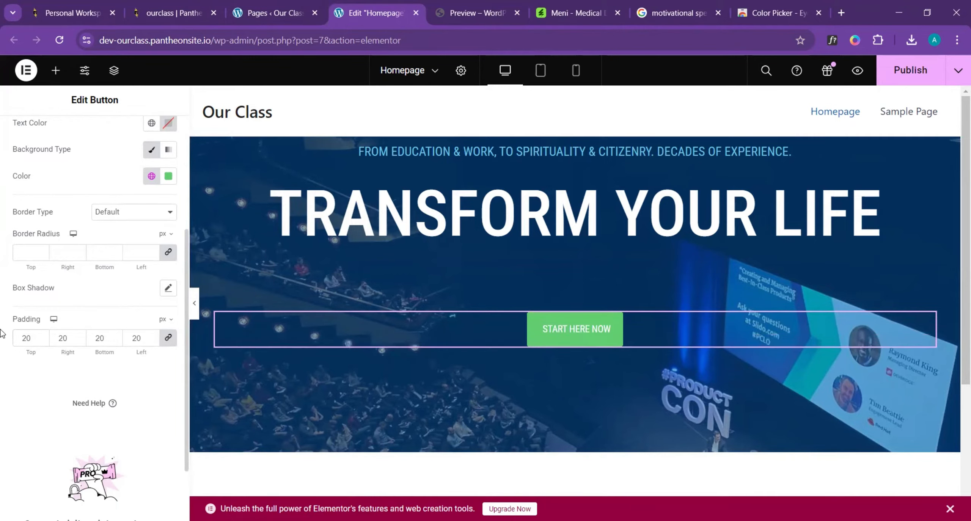
left_click(168, 339)
left_click_drag(60, 339, 56, 342)
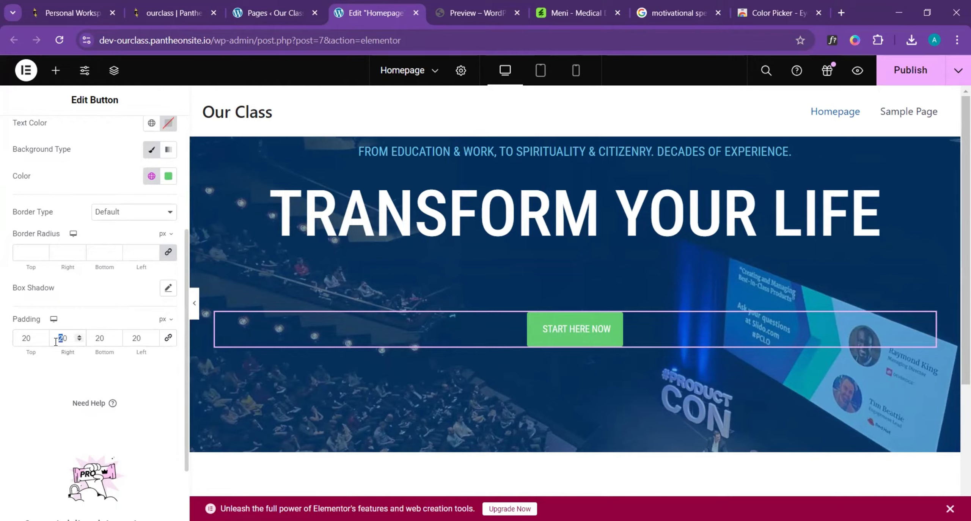
type("3")
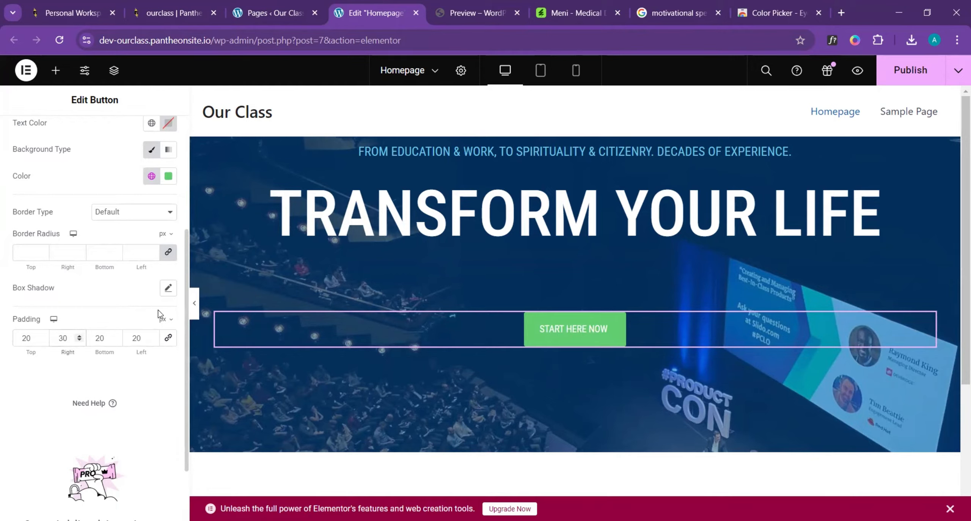
left_click_drag(135, 341, 131, 339)
type("3")
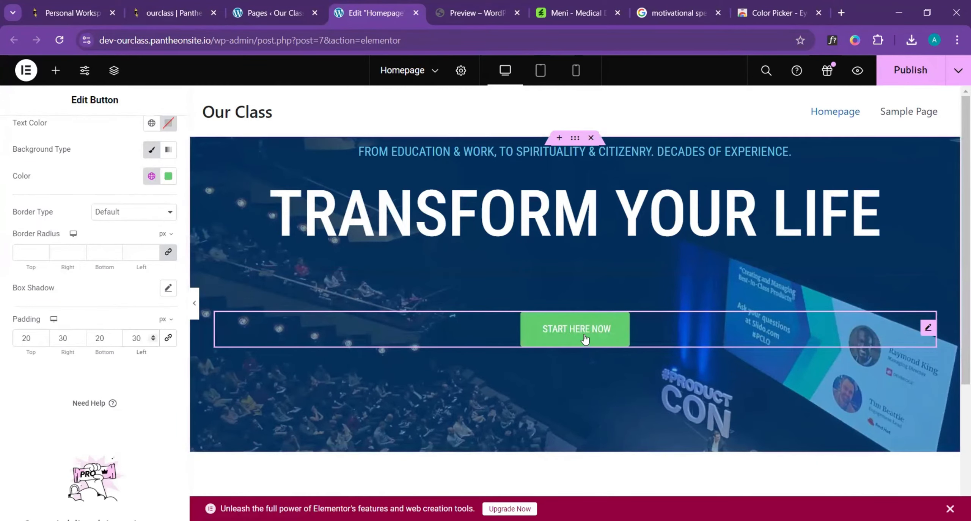
- Round the button with a 25 px border radius on all corners and check it in the full-width page view
left_click(152, 251)
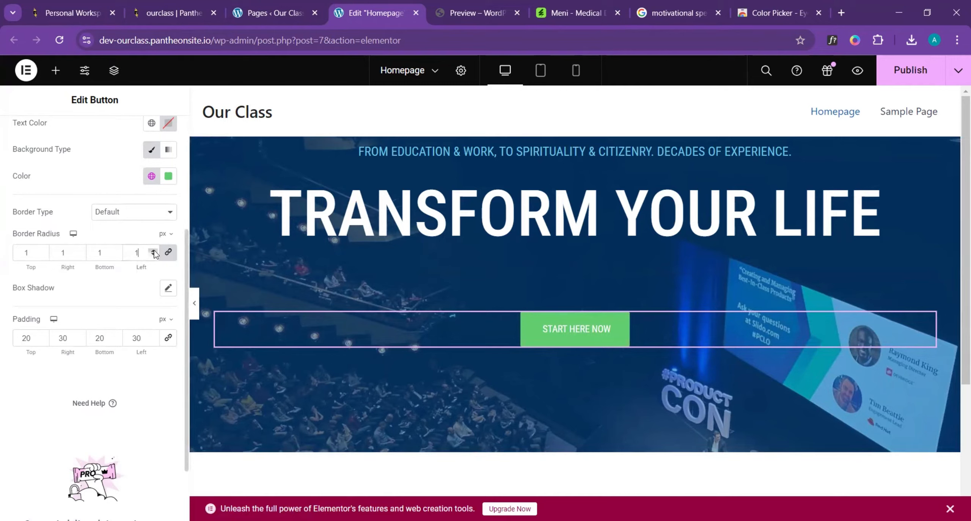
left_click(153, 251)
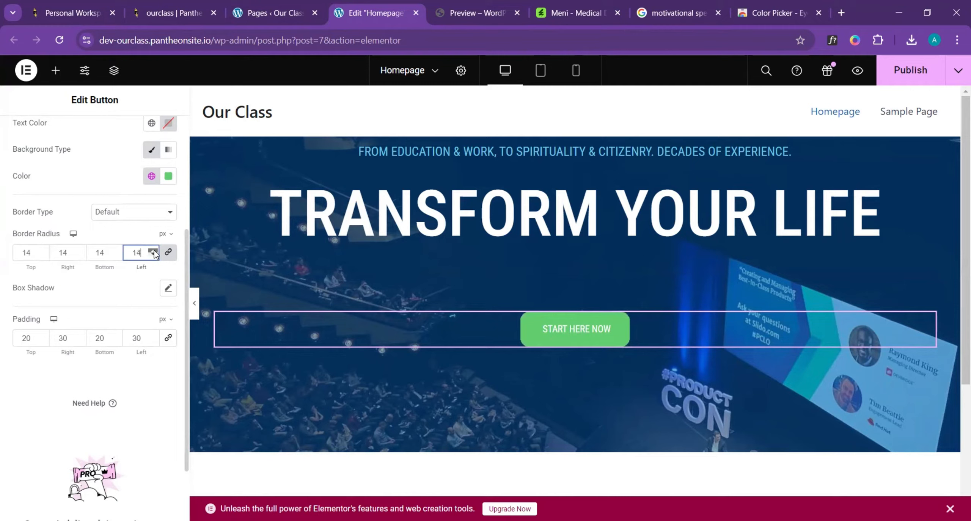
left_click(153, 251)
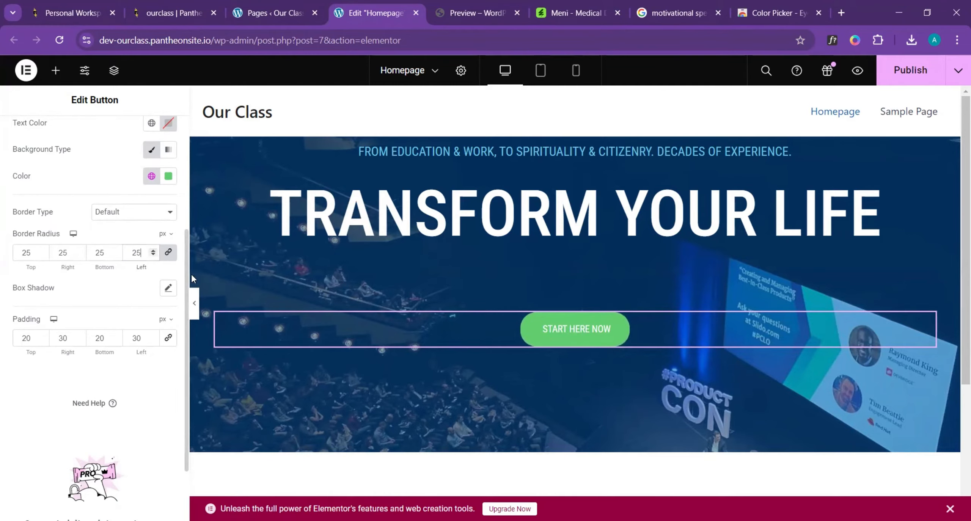
left_click(195, 303)
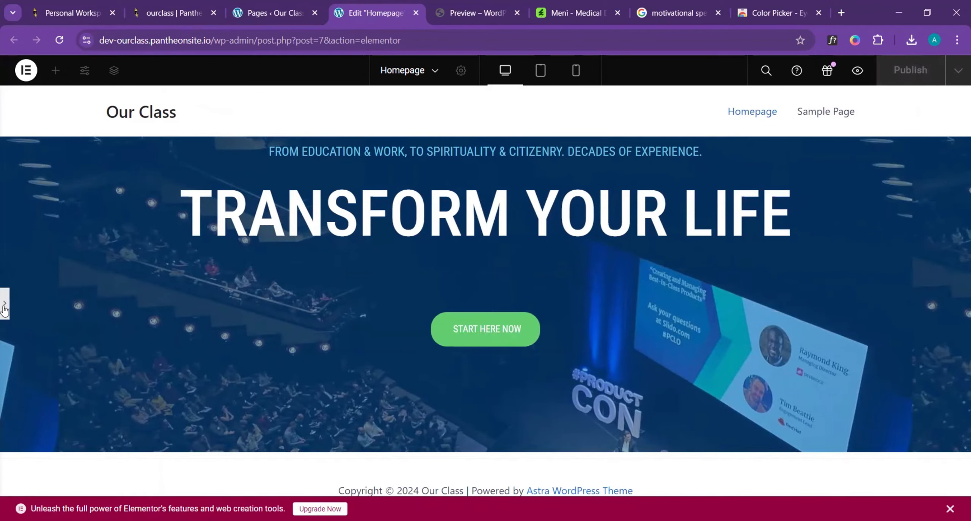
left_click(4, 304)
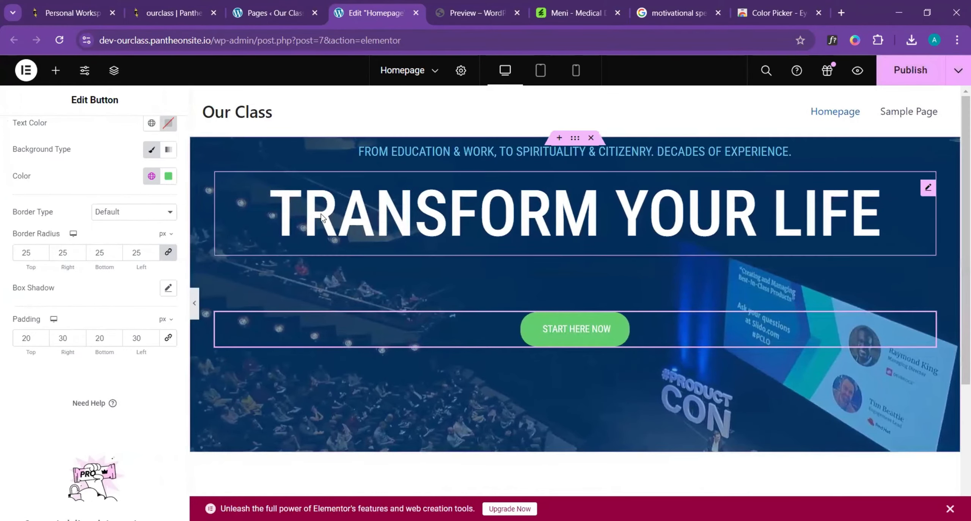
- Set the button's background to the global color New Item #1 and check it in the full-width page view
left_click(151, 178)
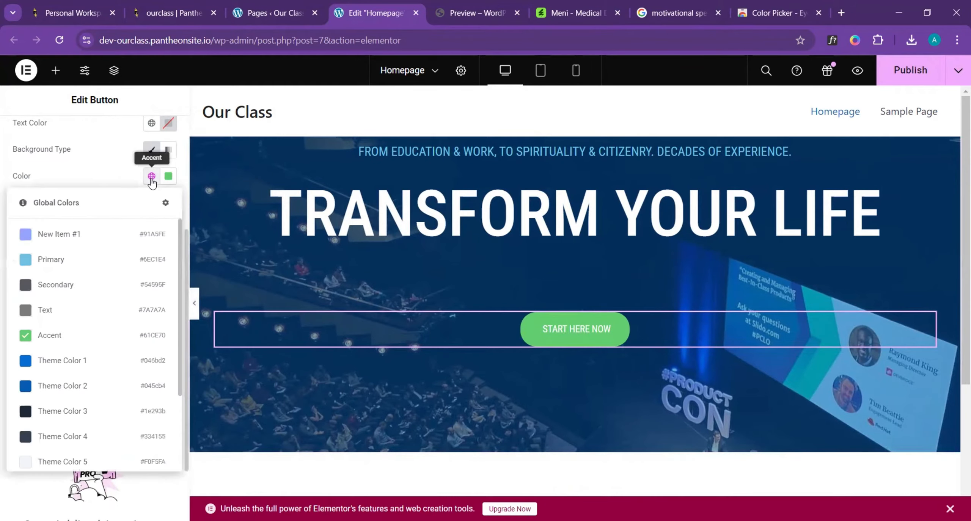
left_click(72, 237)
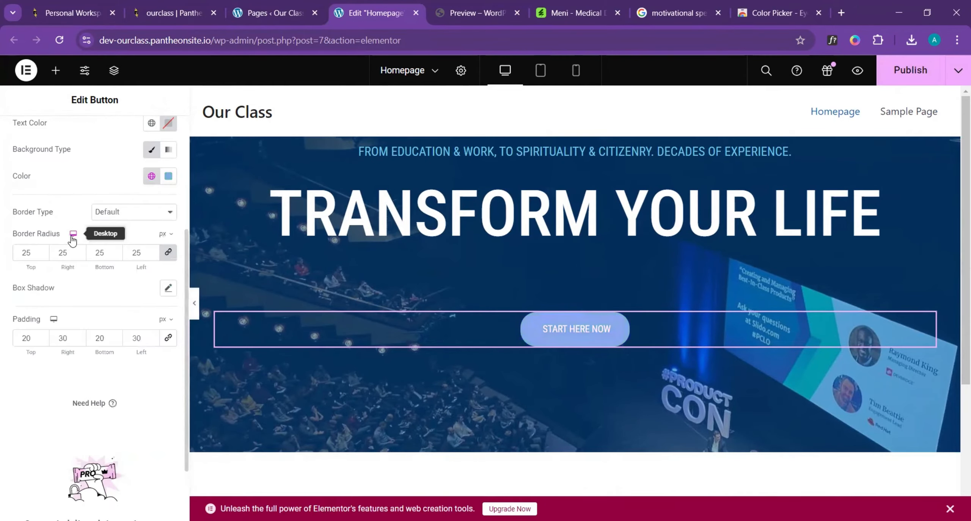
left_click(195, 304)
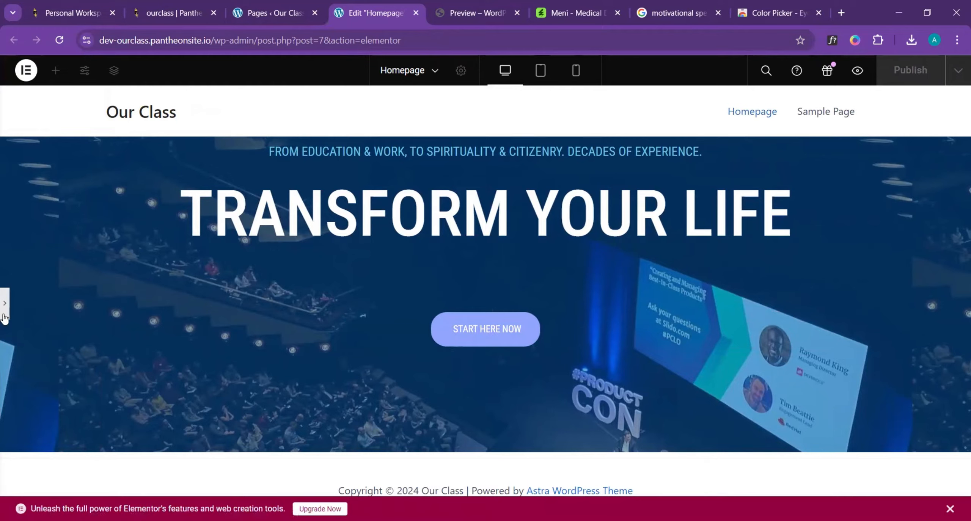
left_click(4, 301)
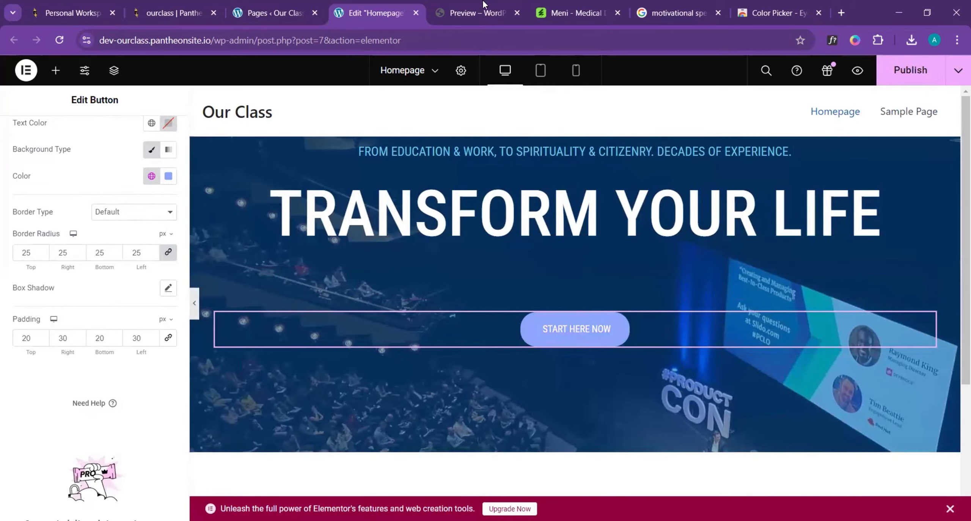
- Check the template for the next element, add a Heading widget below the button and centre it
left_click(451, 6)
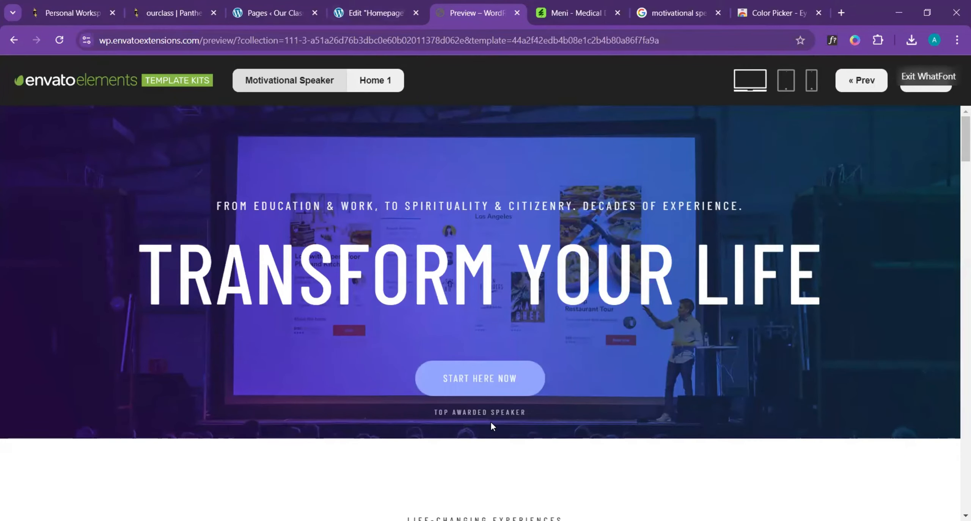
left_click(343, 7)
scroll(62, 166, "up", 5)
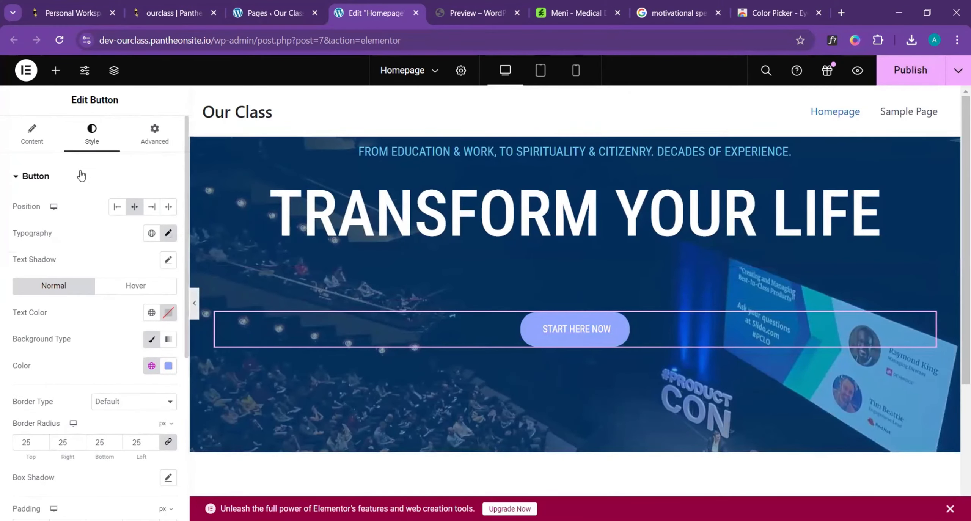
left_click(55, 70)
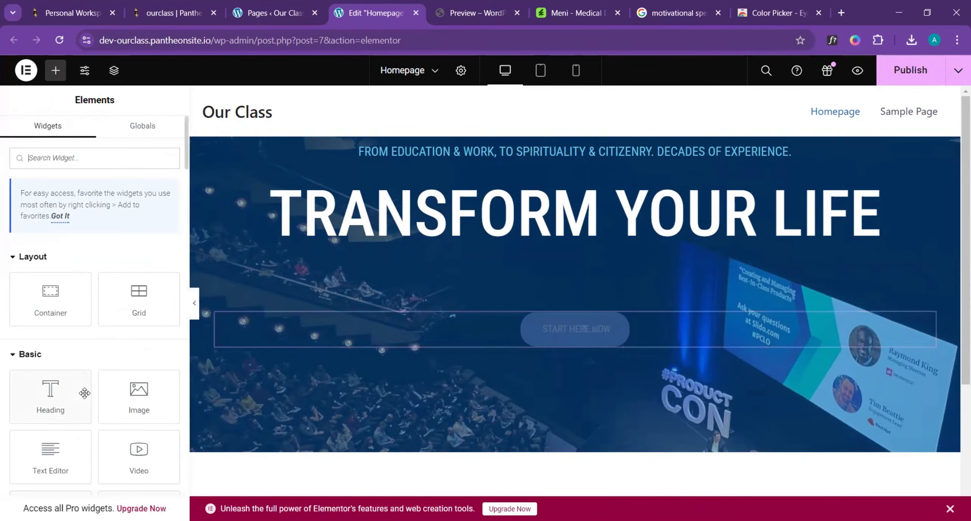
left_click_drag(50, 407, 607, 351)
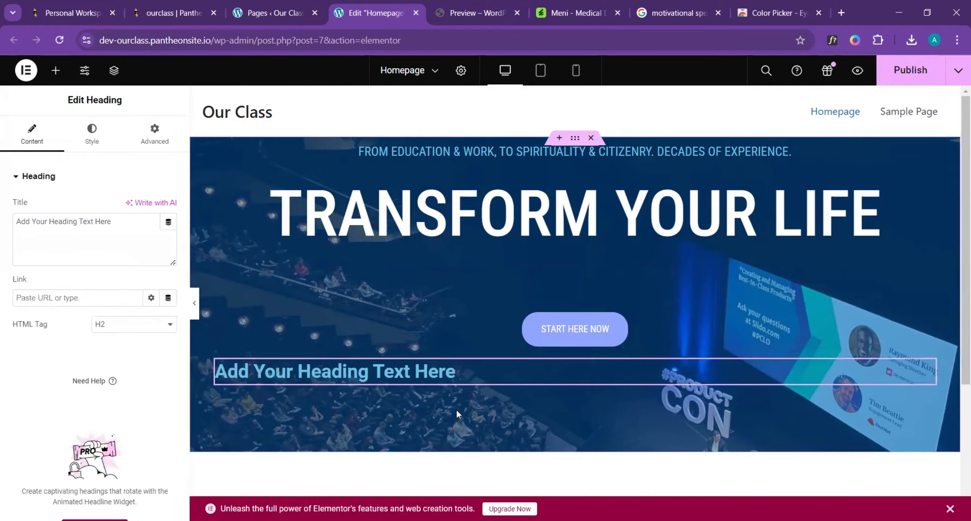
left_click(91, 133)
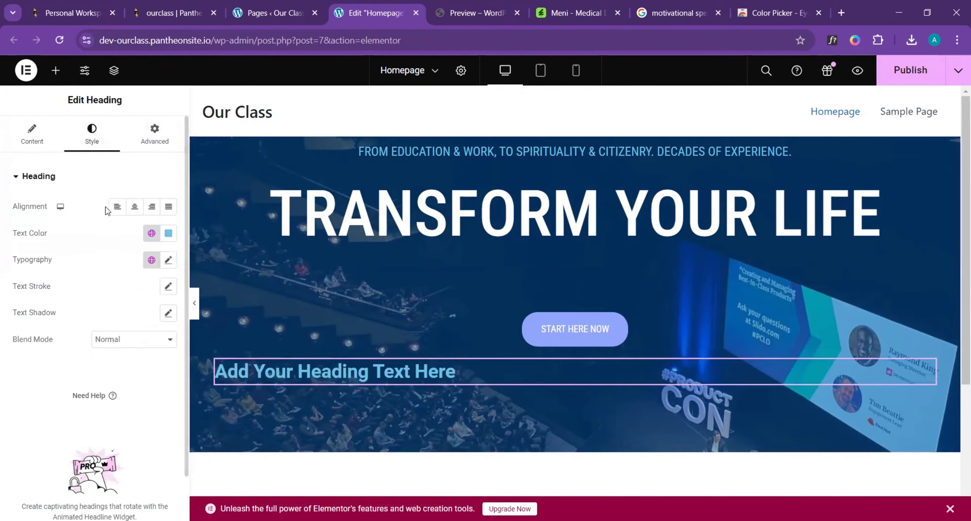
left_click(134, 206)
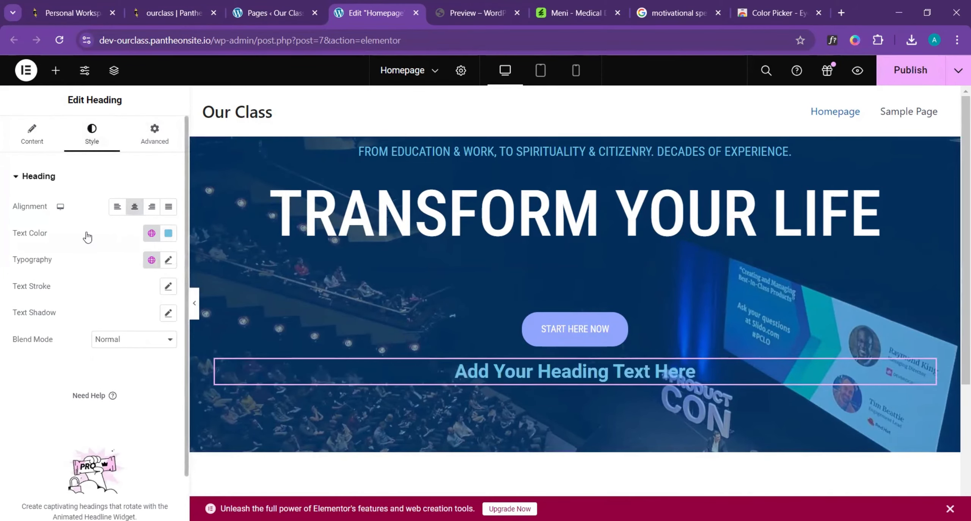
- Set the new heading's title to "Top Awarded Speaker"
left_click(22, 133)
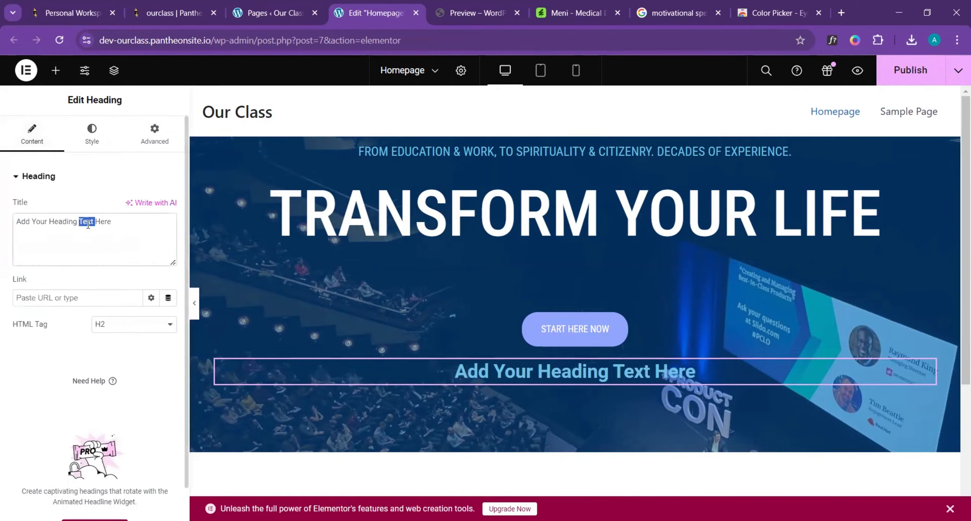
triple_click(88, 224)
type("To")
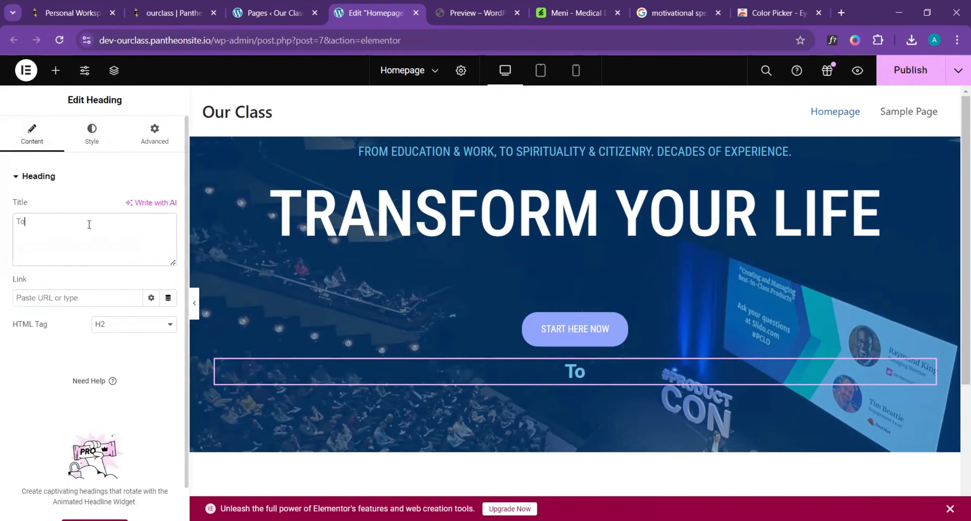
type("p Aw")
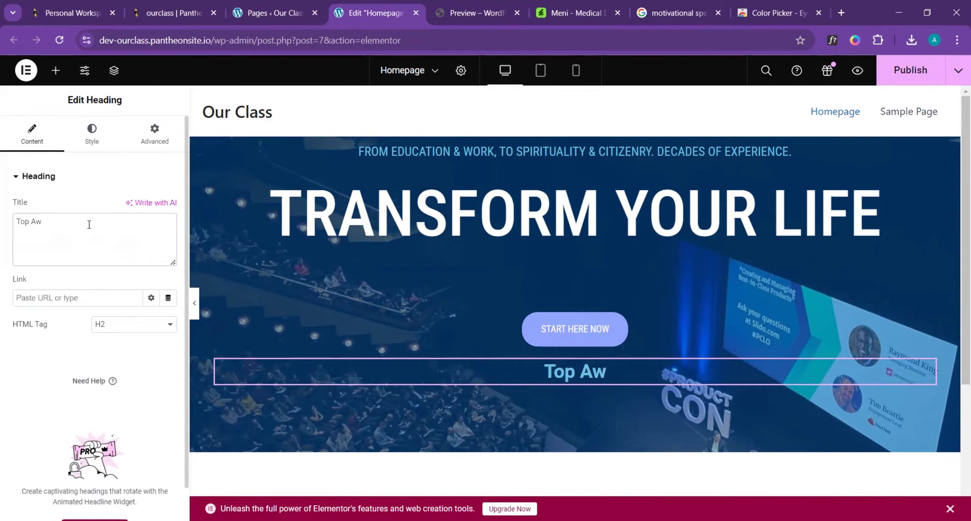
type("arde")
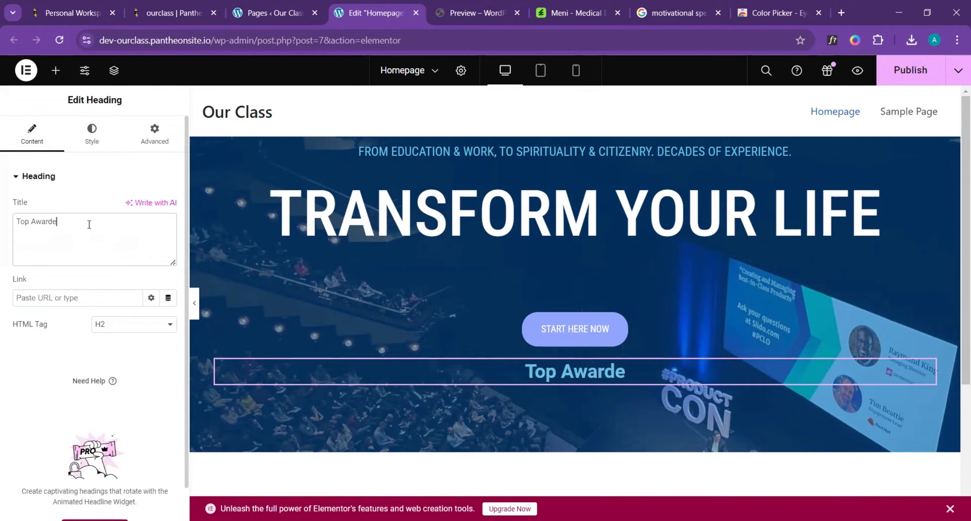
type("d S")
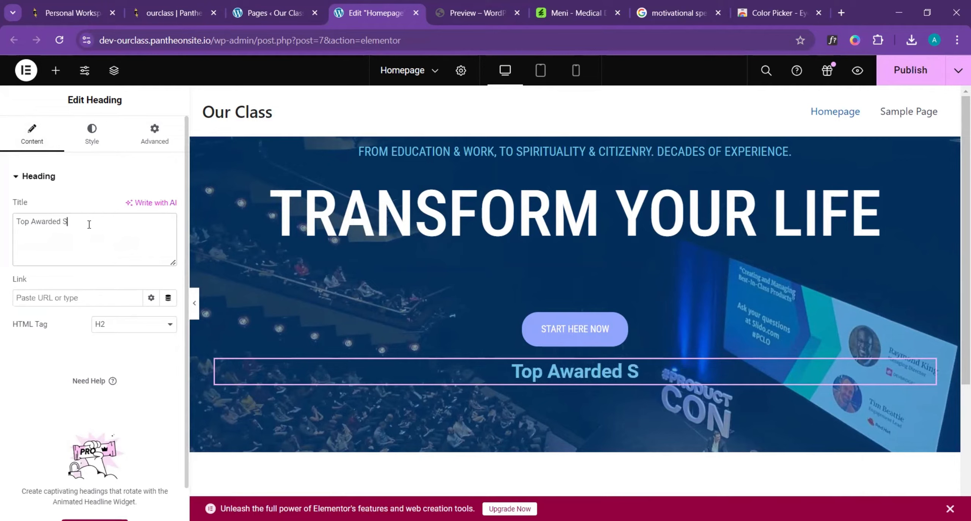
type("peaker")
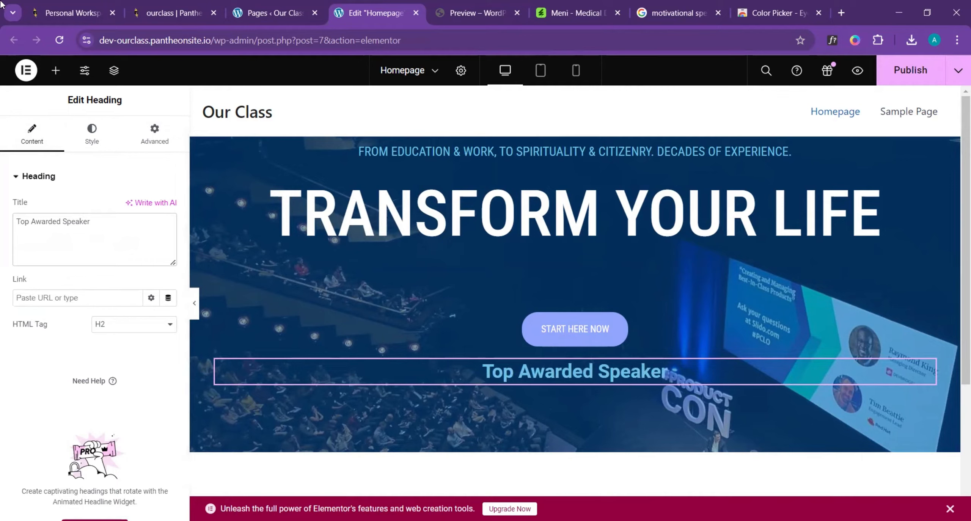
- Set the "Top Awarded Speaker" heading's typography to the Roboto Condensed family at a size of 12 px
left_click(91, 134)
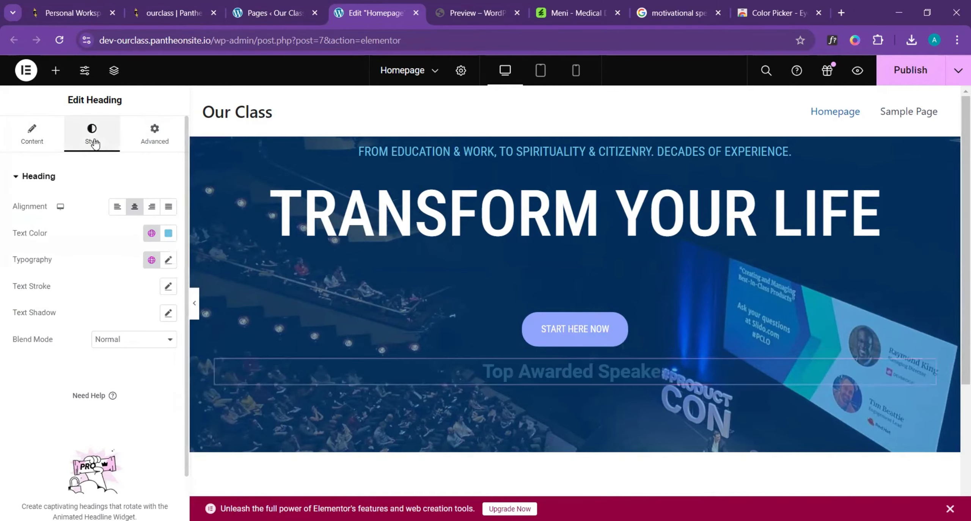
left_click(168, 260)
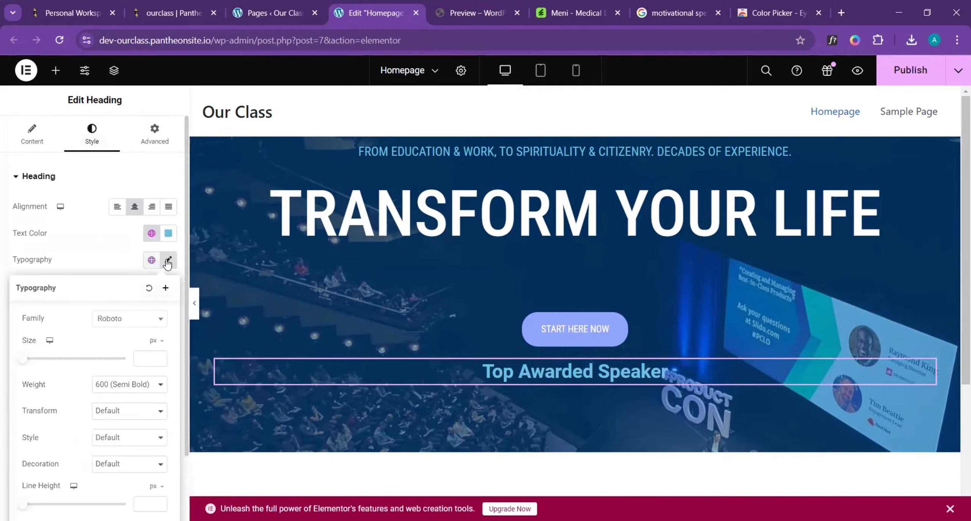
left_click(124, 321)
left_click(119, 403)
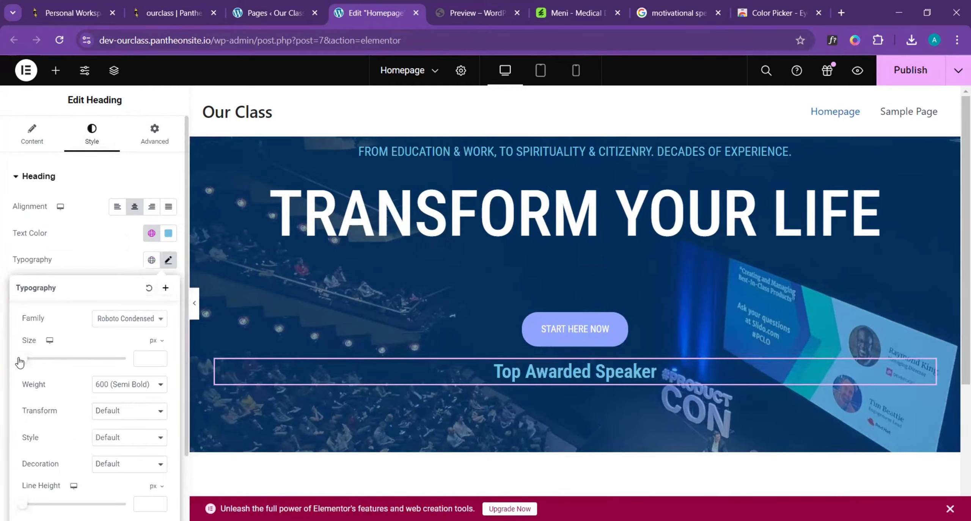
left_click_drag(22, 359, 28, 358)
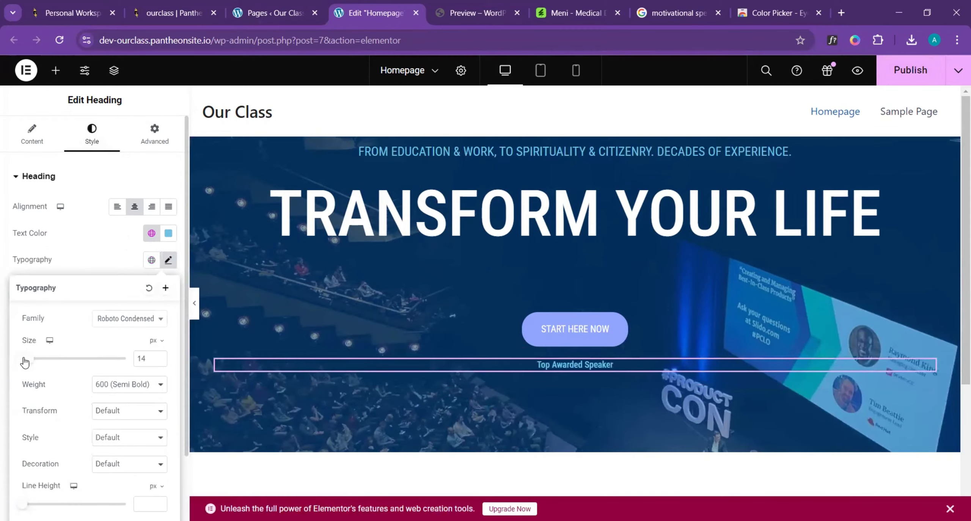
left_click(159, 361)
left_click(159, 362)
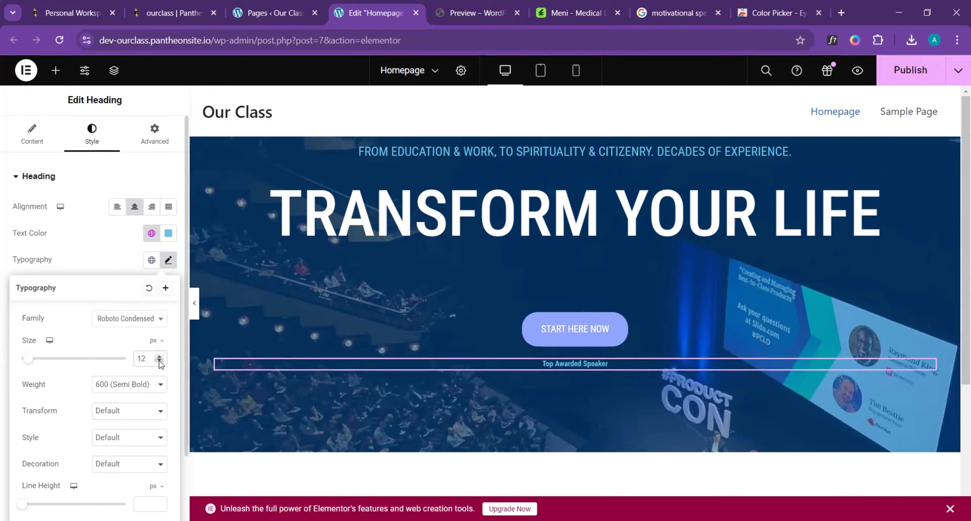
- Make the "Top Awarded Speaker" heading uppercase at 12 px with a letter spacing of 1.7 px
left_click(159, 356)
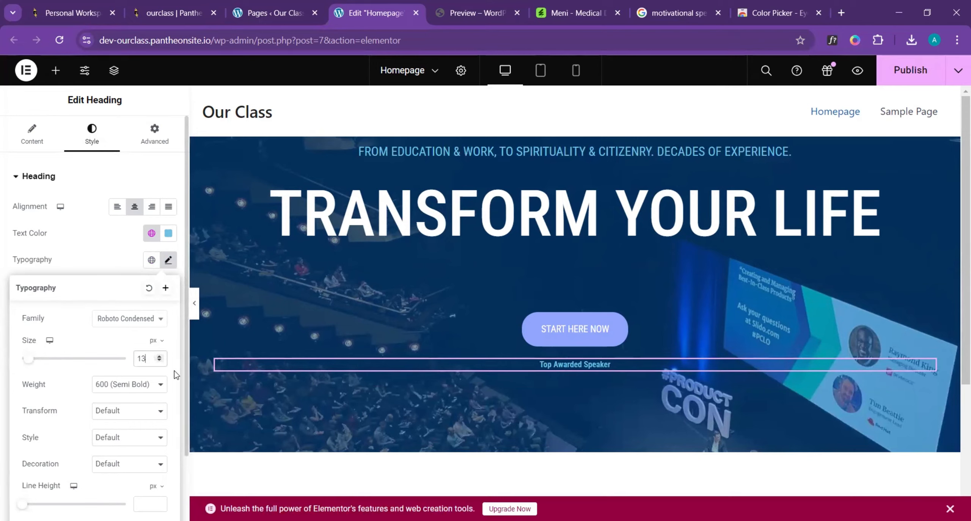
left_click(131, 410)
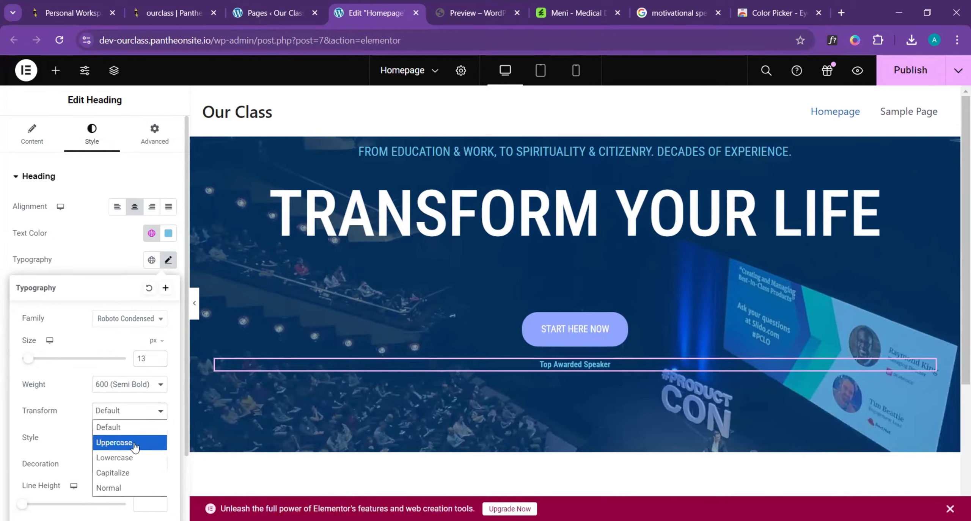
left_click(135, 441)
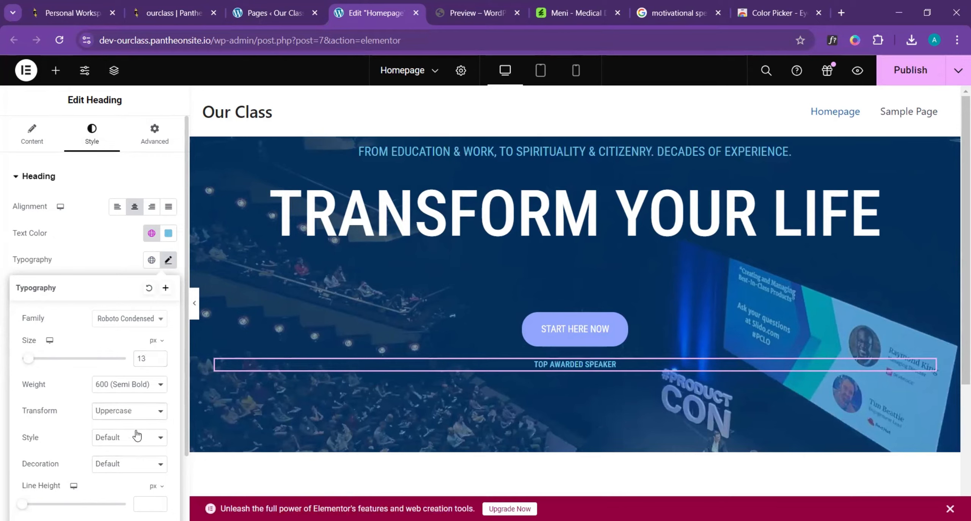
left_click(159, 360)
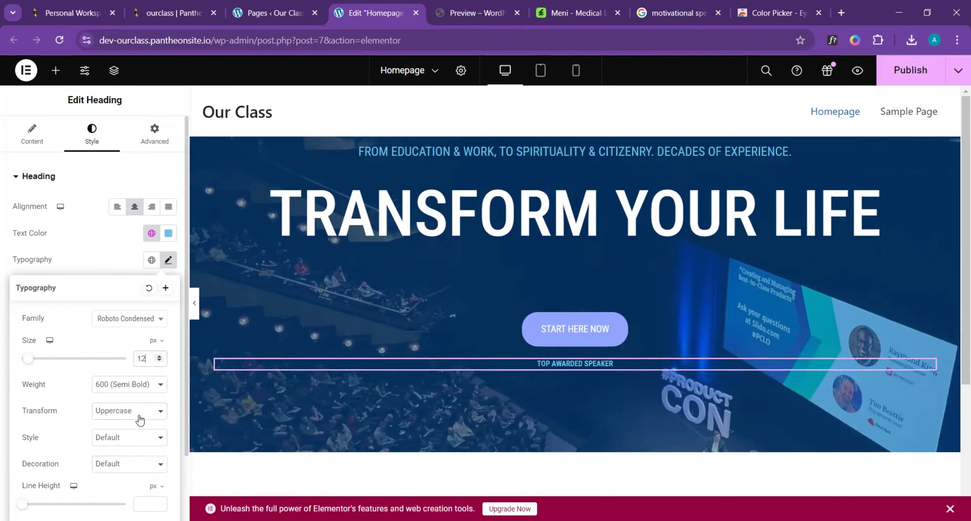
scroll(117, 428, "down", 2)
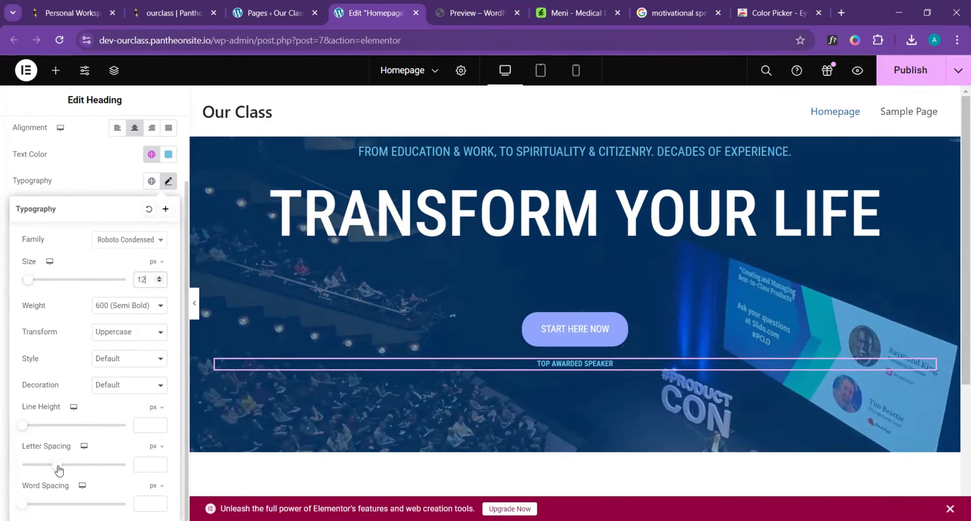
left_click_drag(60, 467, 72, 467)
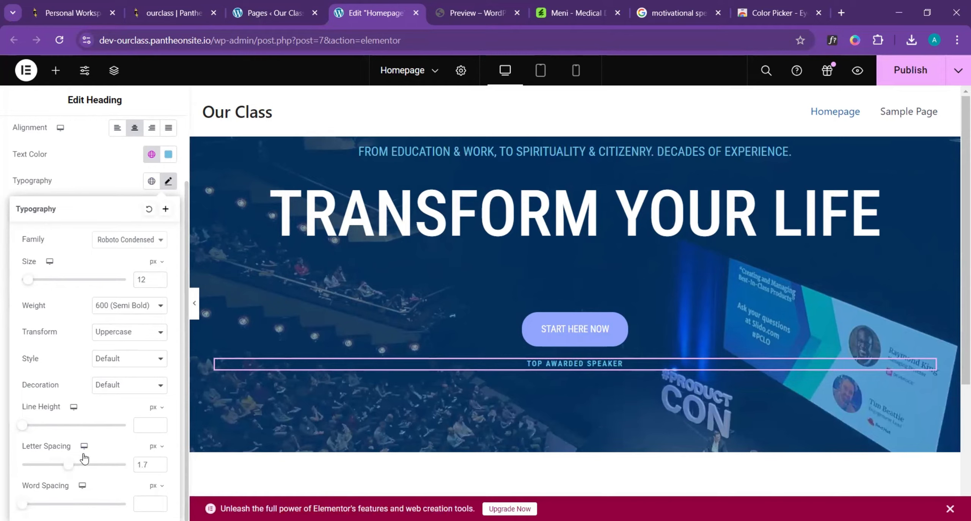
- Set the "Top Awarded Speaker" heading's text color to the global color Theme Color 5
left_click(150, 160)
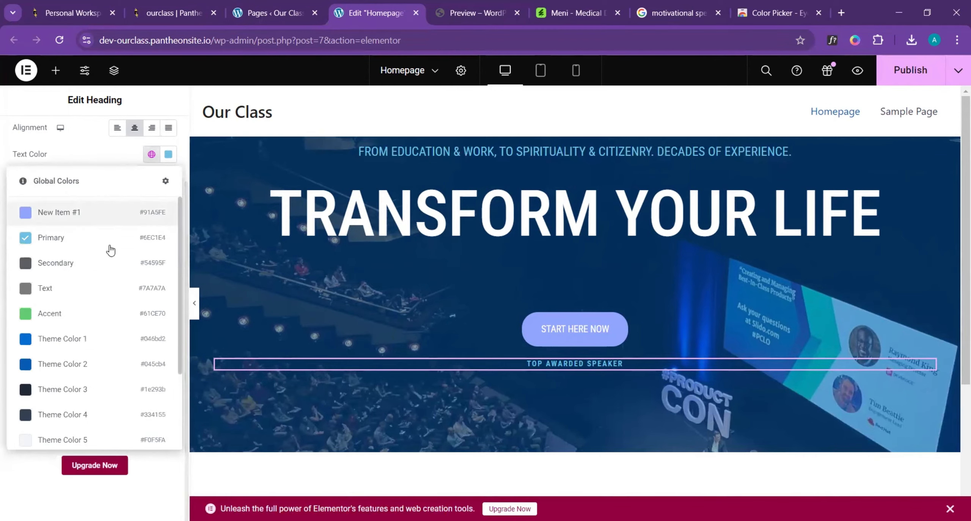
scroll(48, 368, "down", 3)
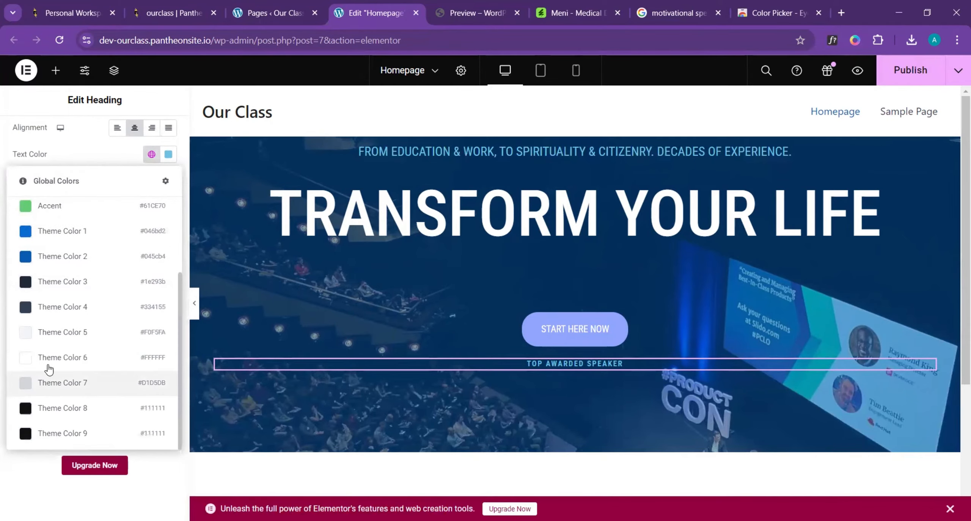
left_click(63, 336)
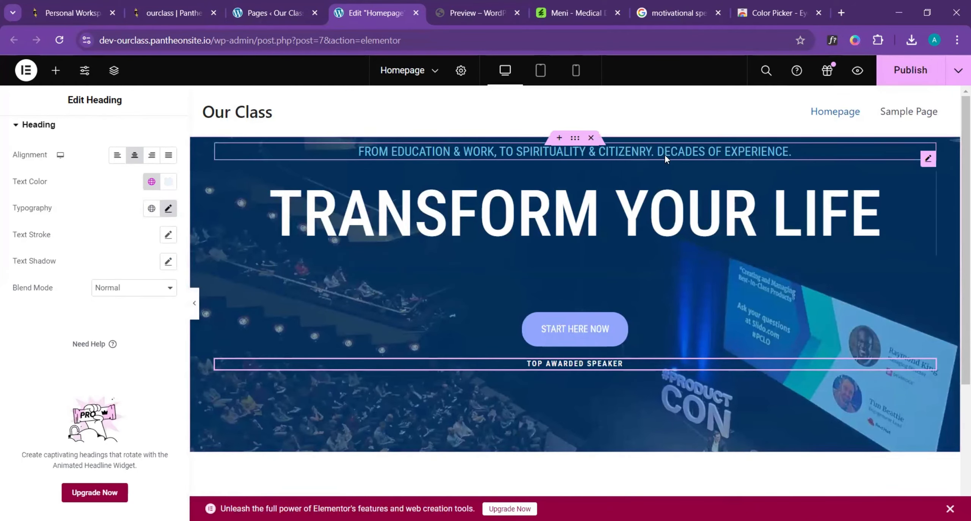
- Set the text color of the tagline above the large heading to the global color Theme Color 7
left_click(814, 152)
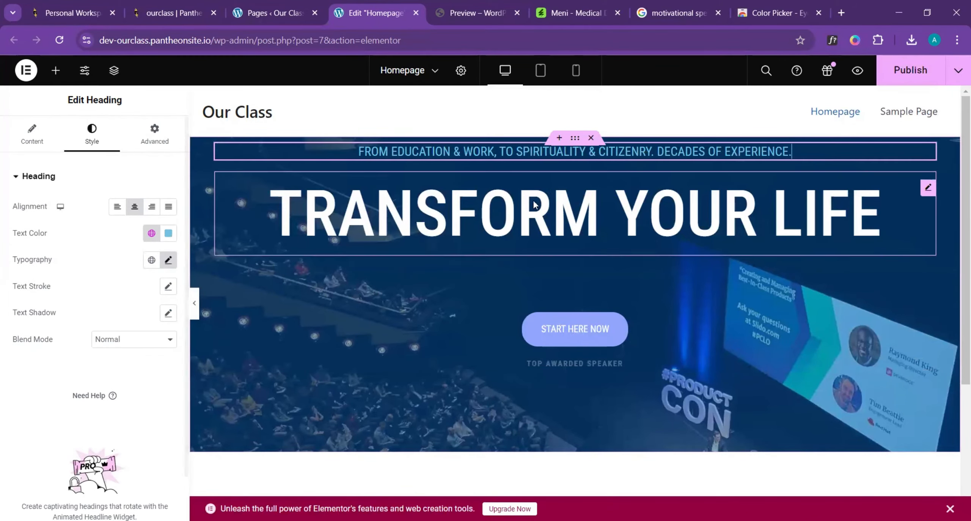
left_click(151, 232)
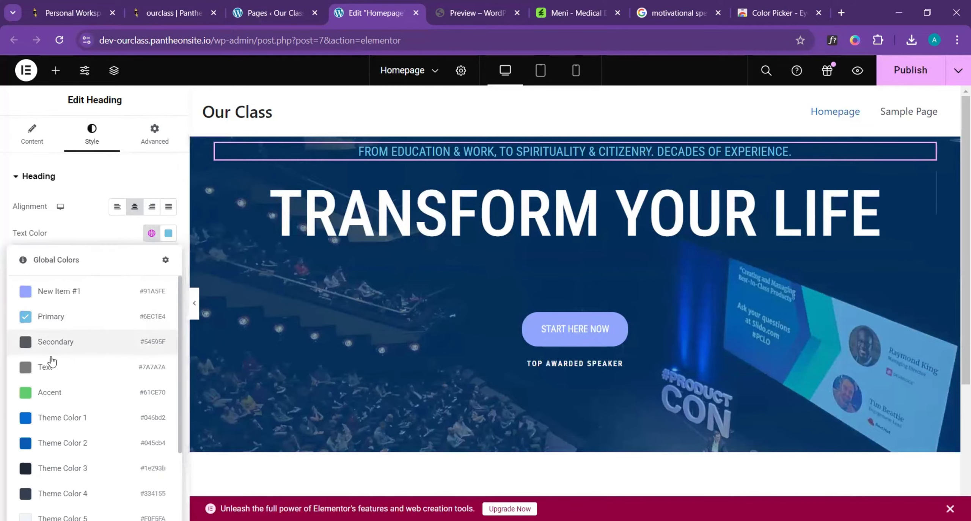
scroll(65, 381, "down", 2)
scroll(65, 381, "down", 2)
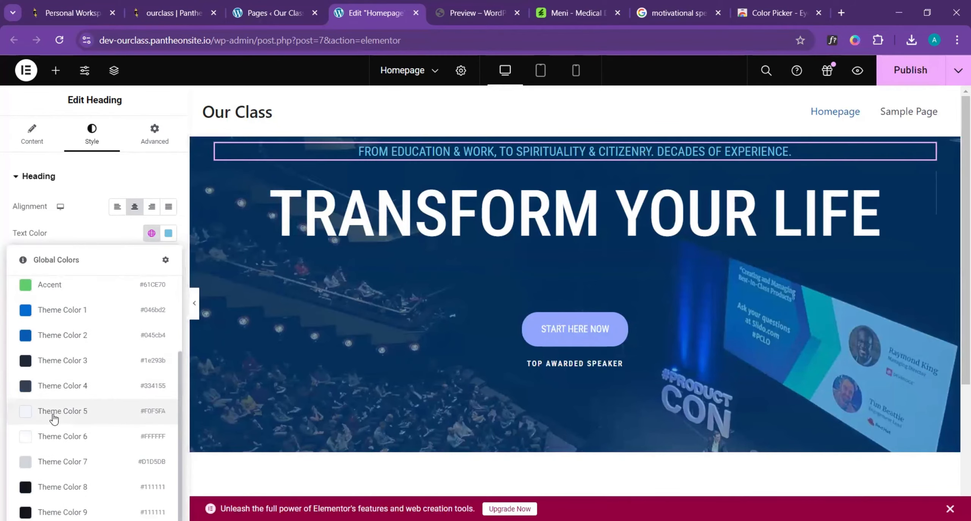
left_click(54, 463)
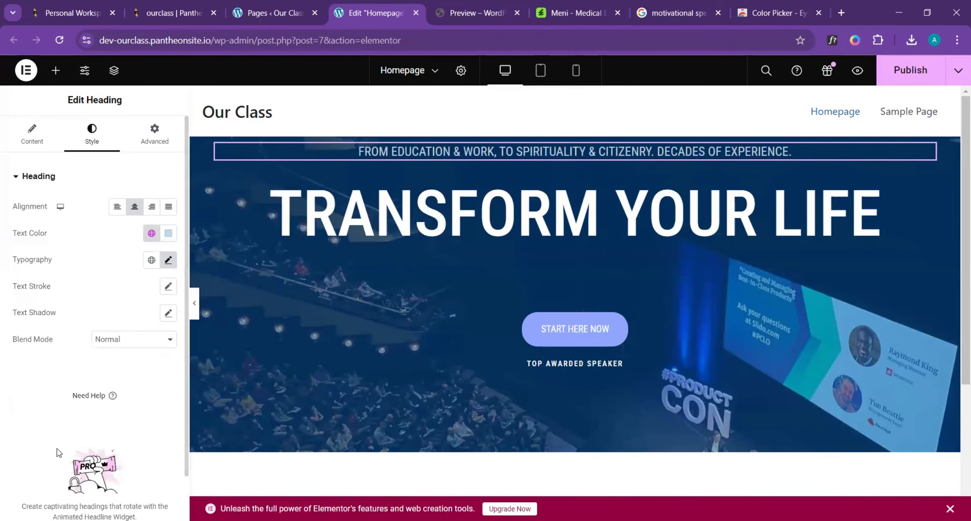
- Compare the tagline with the template's and set its font size to 17 px
left_click(487, 11)
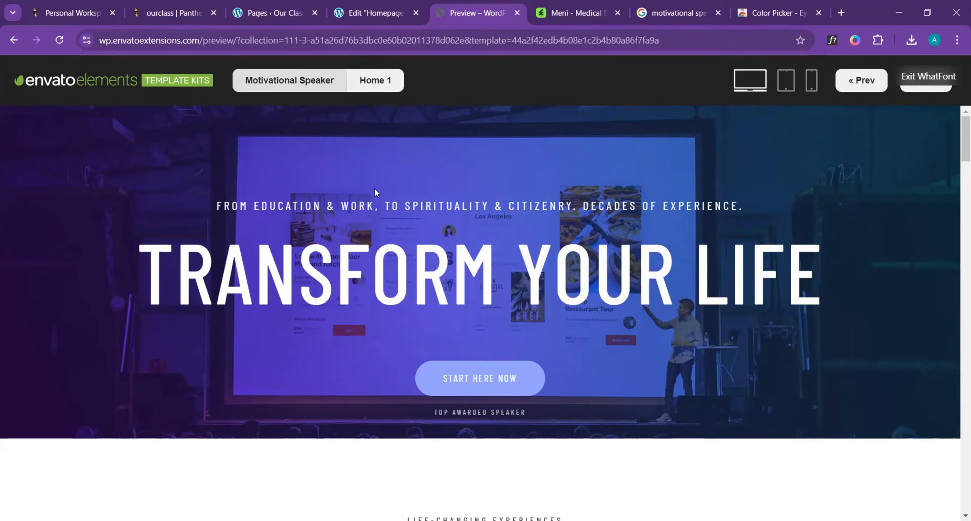
left_click(363, 6)
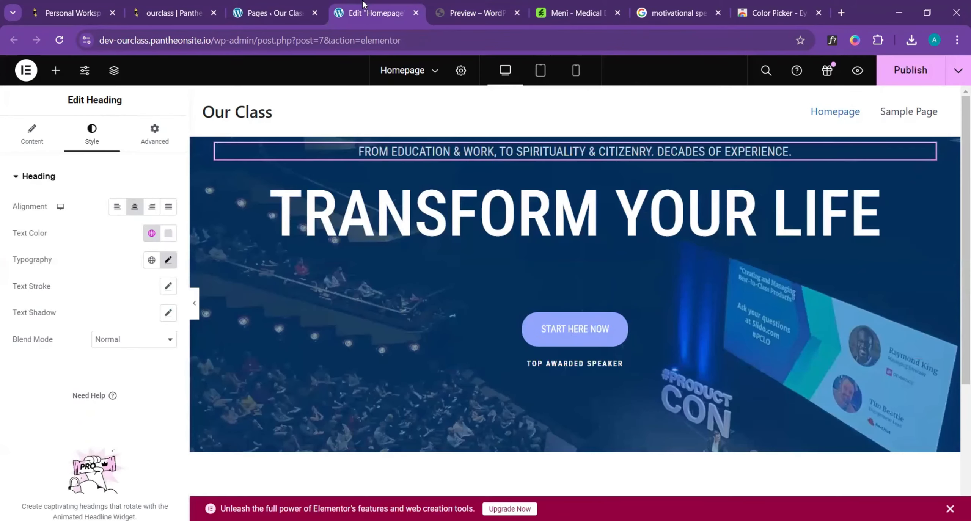
left_click(168, 260)
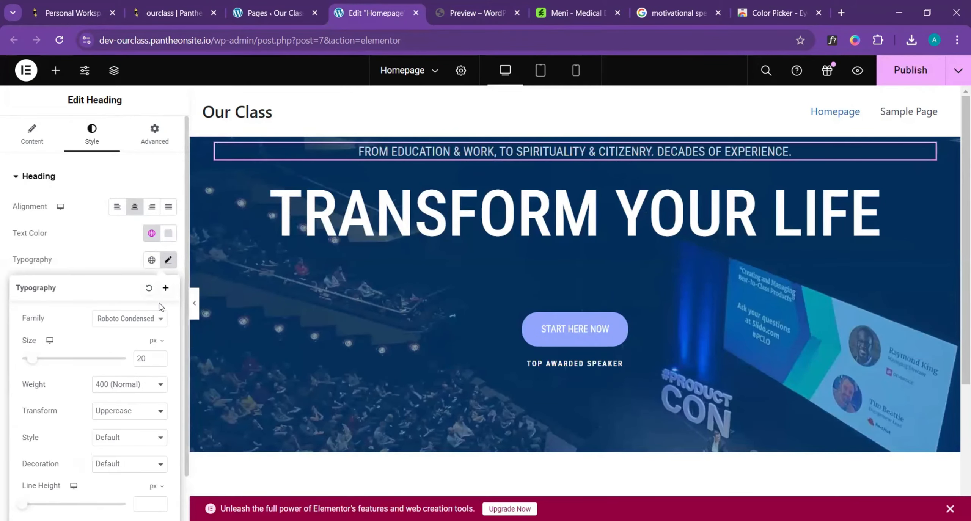
left_click(159, 361)
left_click(159, 362)
left_click(159, 361)
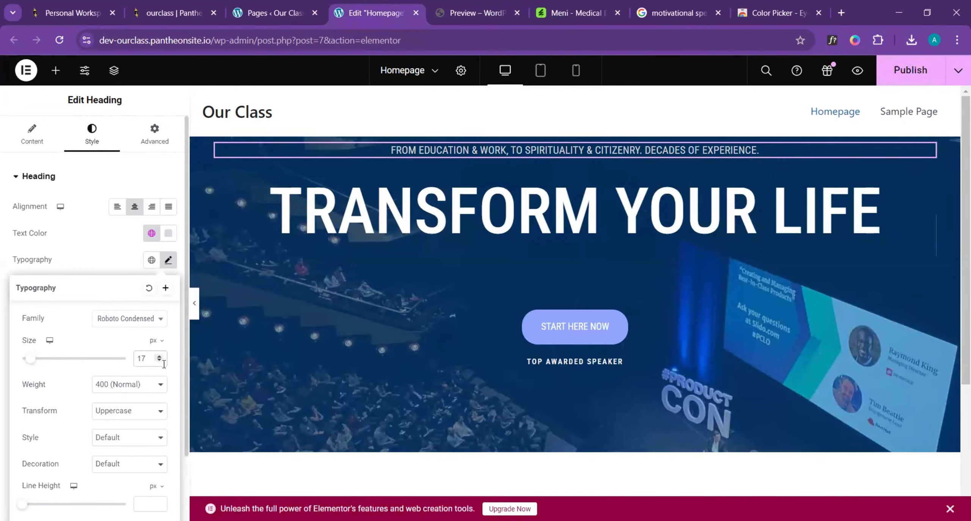
left_click(496, 6)
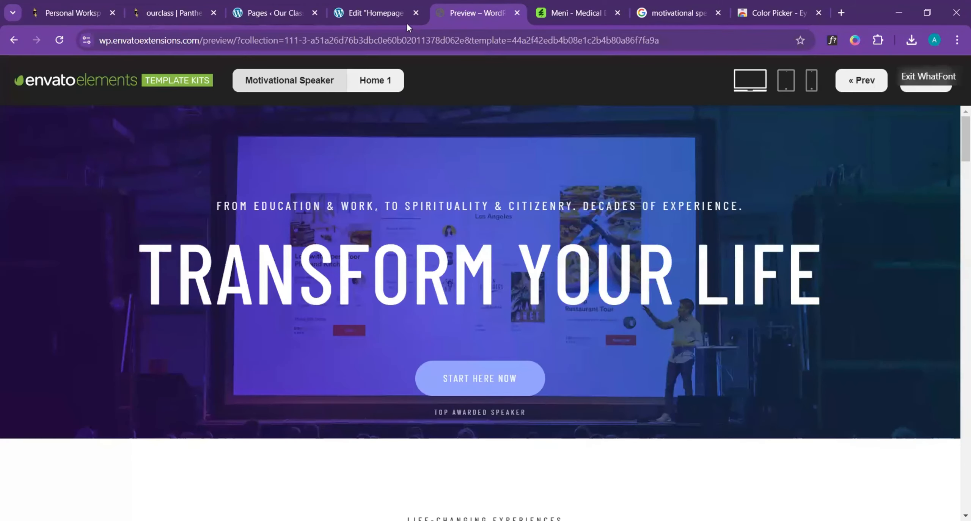
left_click(388, 14)
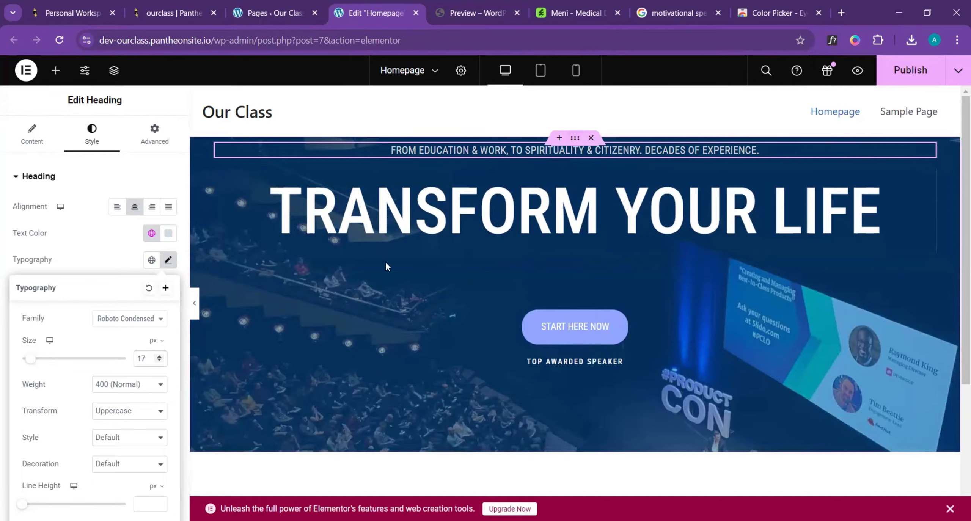
- Compare the full-width hero section with the template and set the hero container's Justify Content to End
left_click(194, 305)
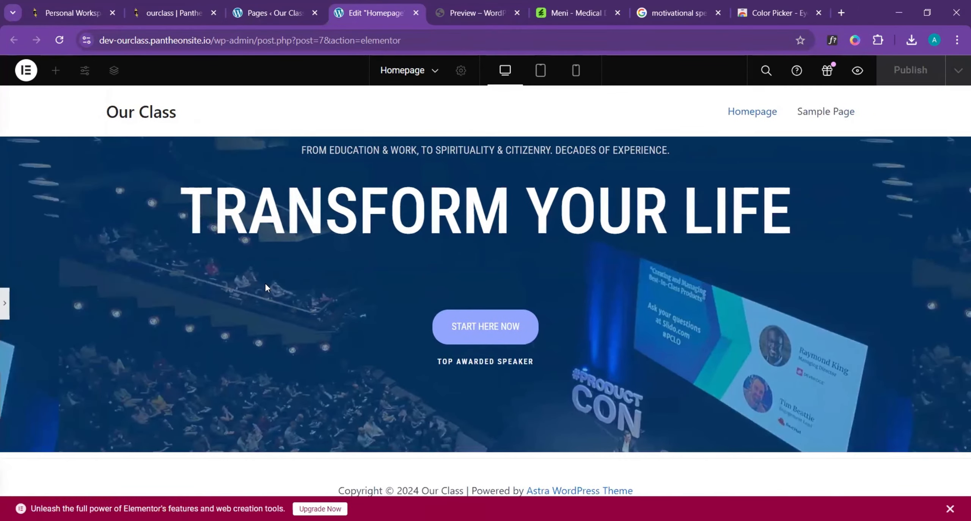
left_click(481, 7)
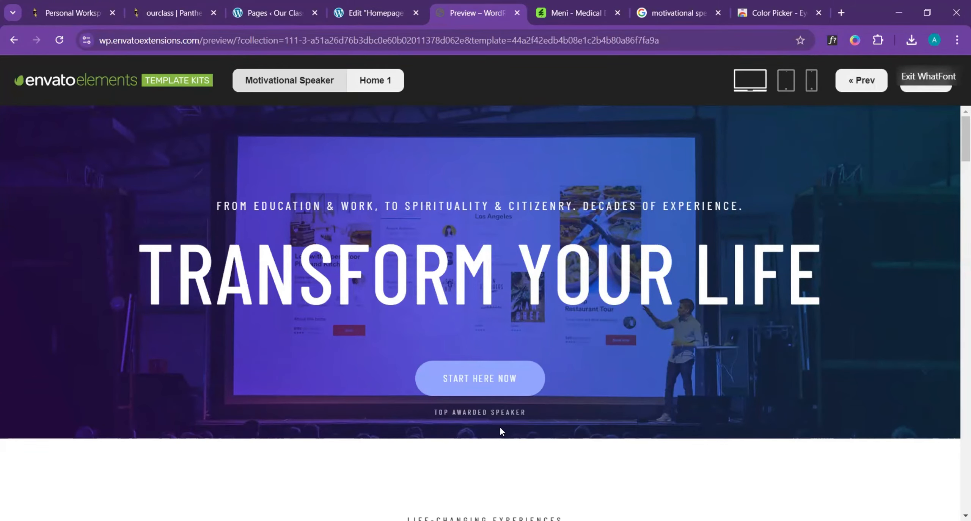
left_click(406, 13)
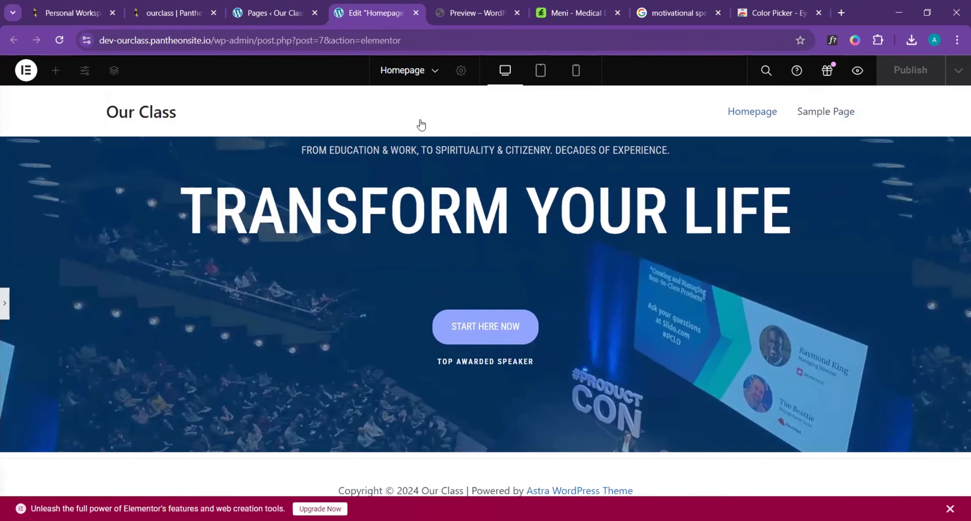
left_click(5, 303)
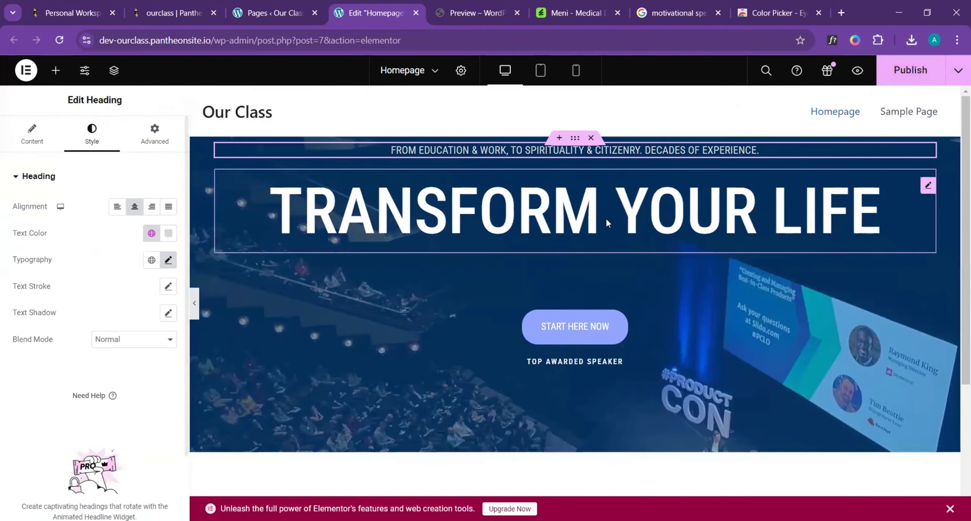
left_click(575, 141)
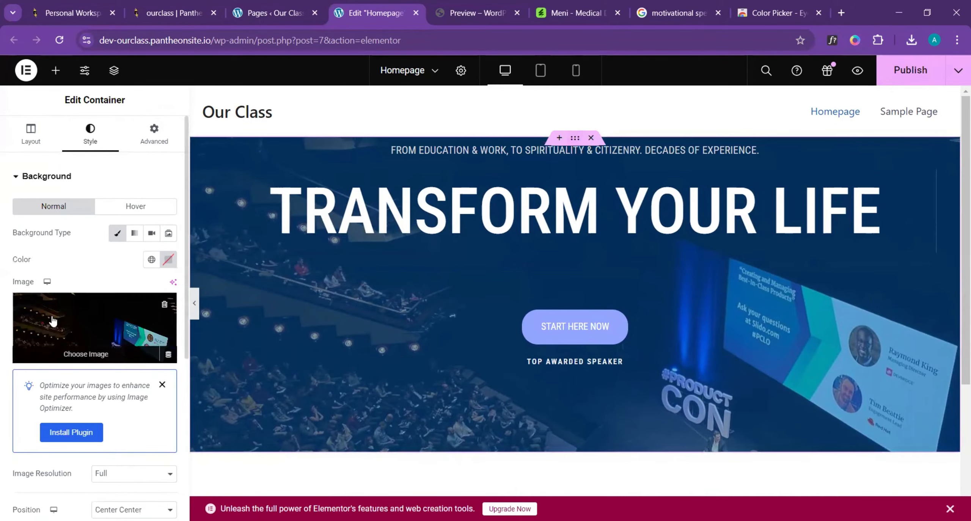
left_click(33, 129)
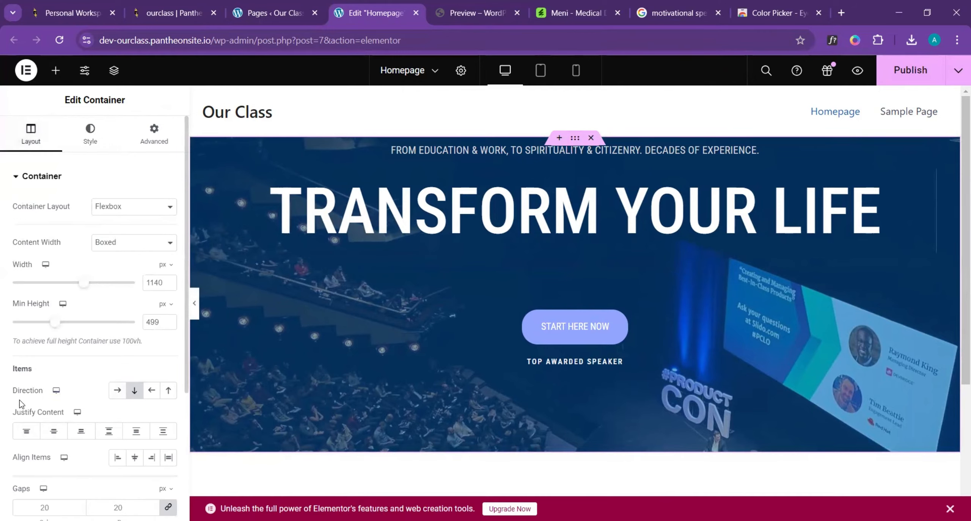
scroll(90, 385, "down", 2)
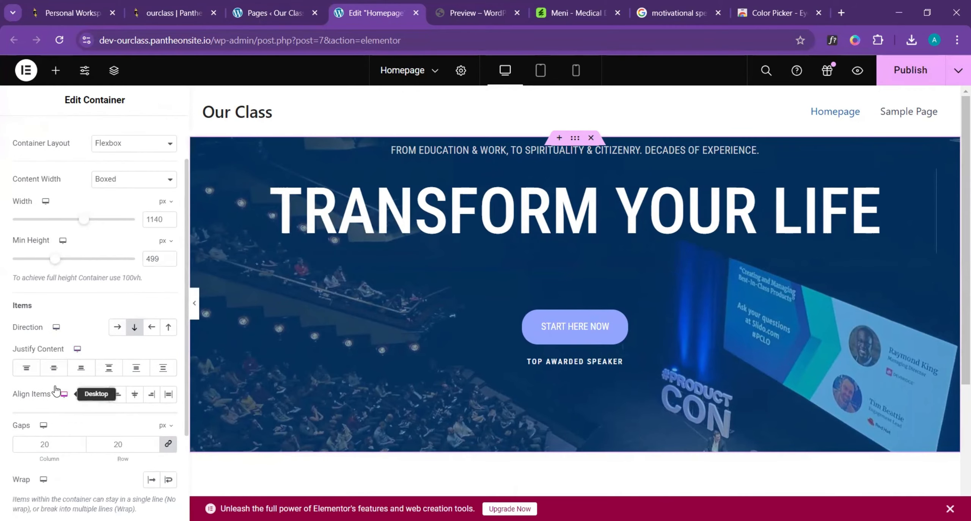
left_click(84, 370)
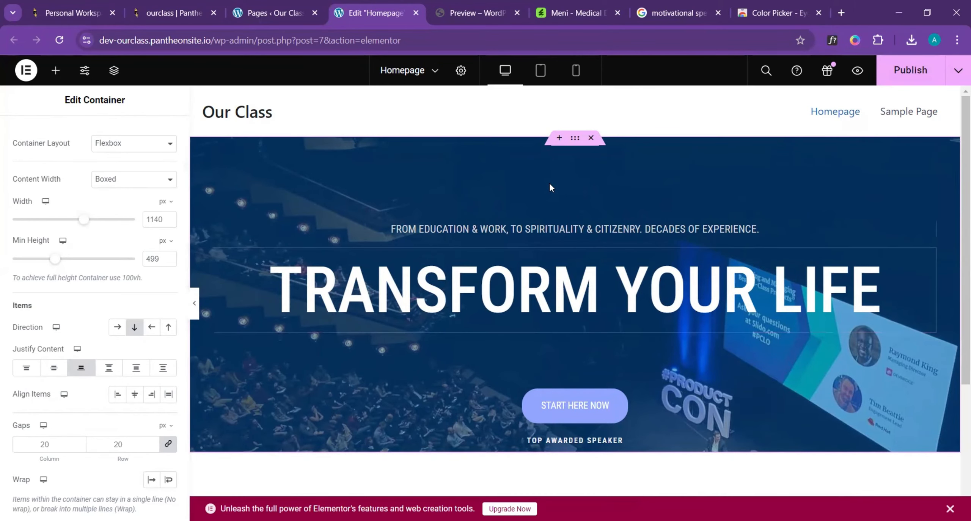
- Check the template's spacing below the caption and set the hero container's padding to 30 px on all sides
left_click(475, 13)
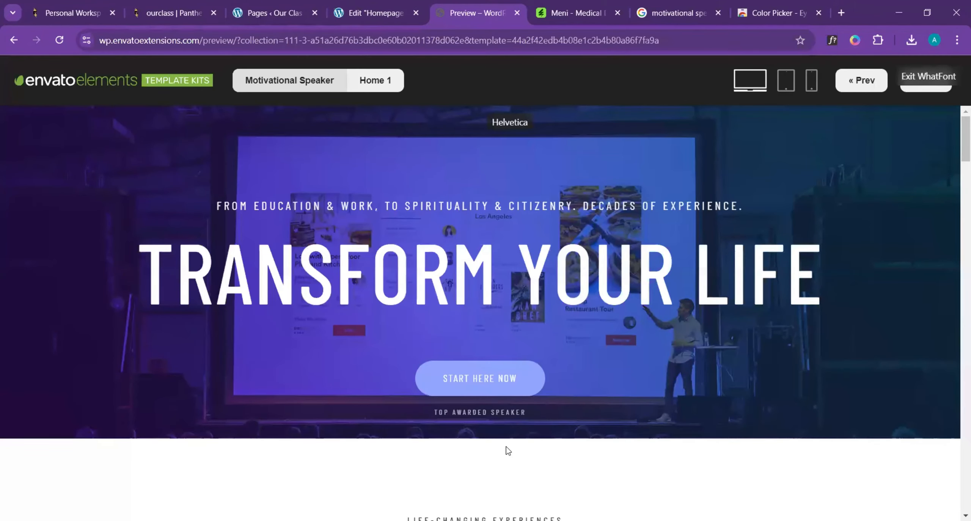
left_click(368, 12)
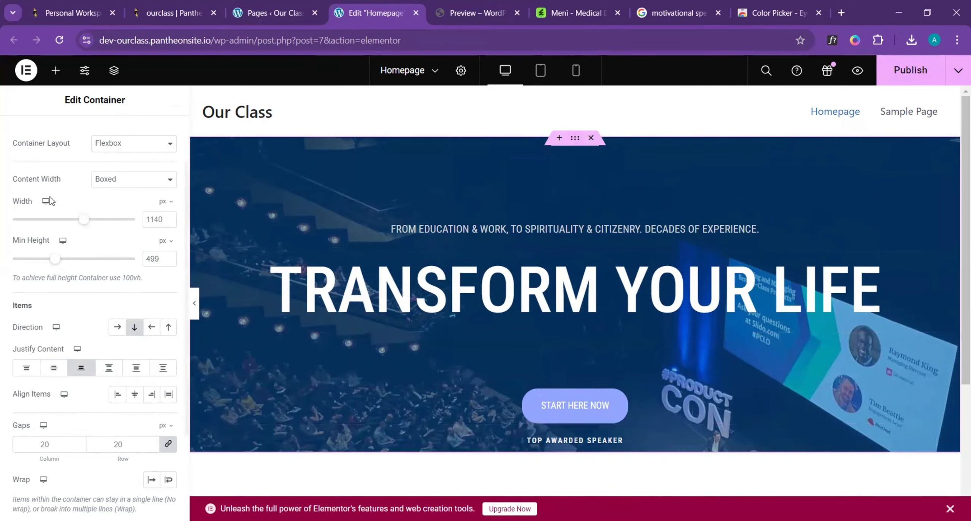
scroll(86, 192, "up", 2)
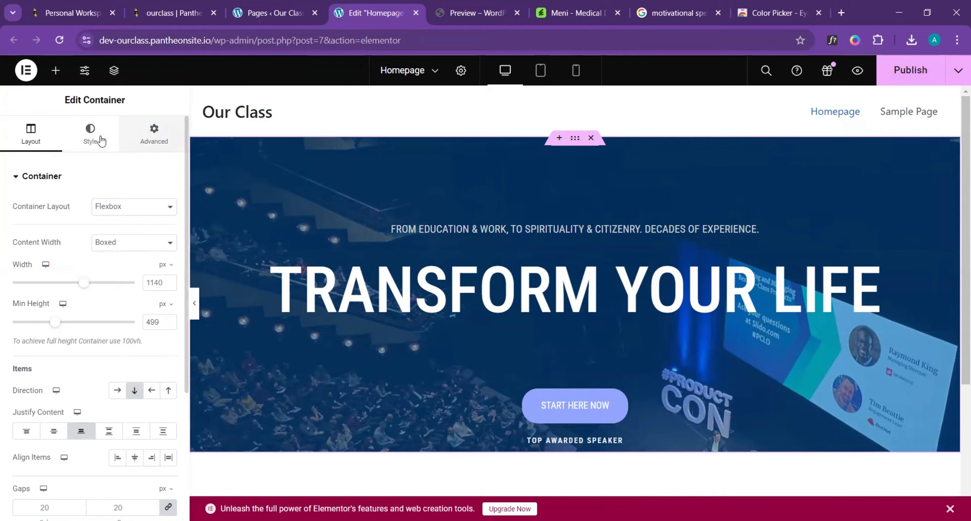
left_click(159, 136)
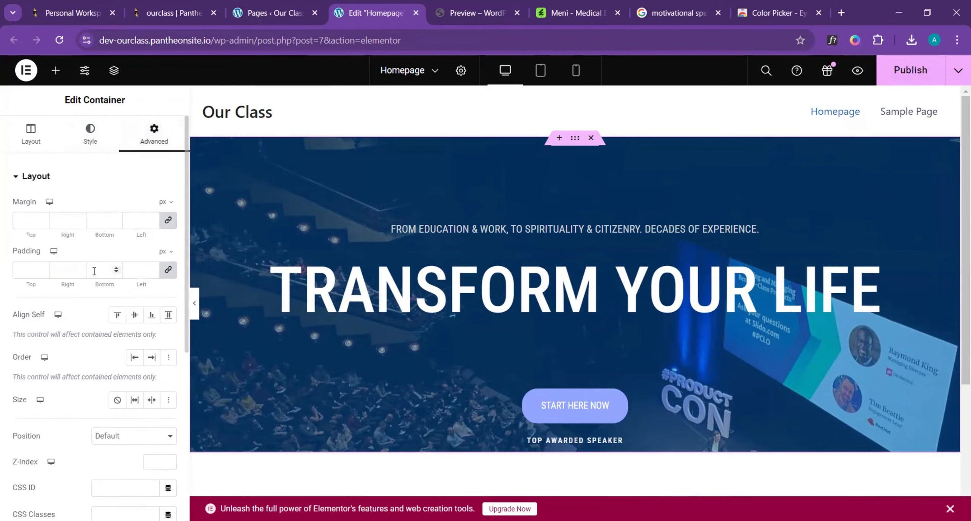
left_click(151, 269)
type("14")
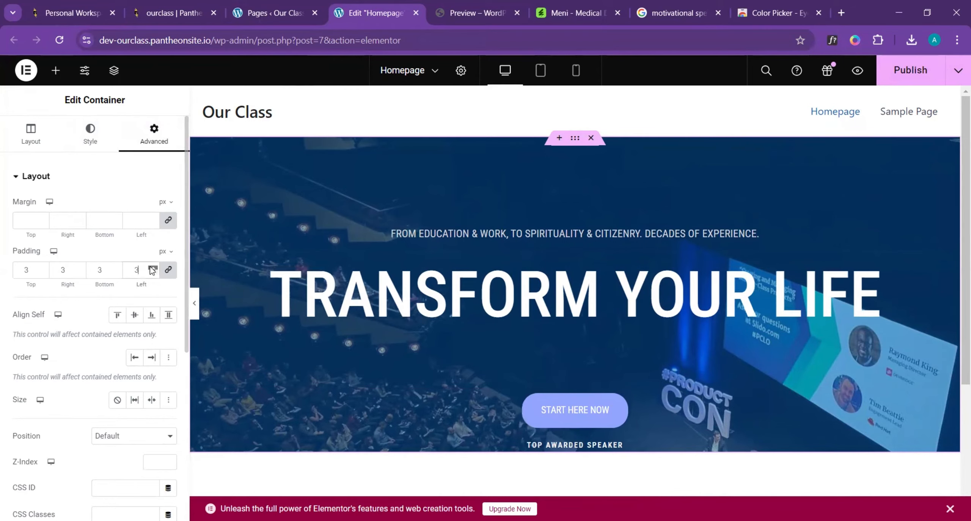
left_click(152, 268)
left_click(153, 269)
left_click(152, 268)
left_click(152, 268)
left_click(152, 268)
left_click(153, 269)
left_click(153, 268)
left_click(152, 268)
left_click(153, 269)
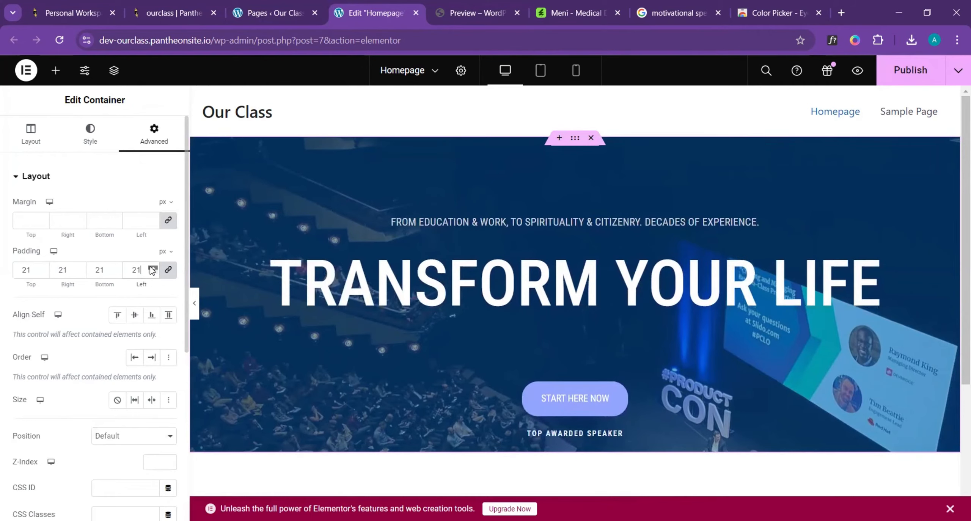
left_click(152, 268)
left_click(152, 269)
left_click(153, 268)
left_click(153, 268)
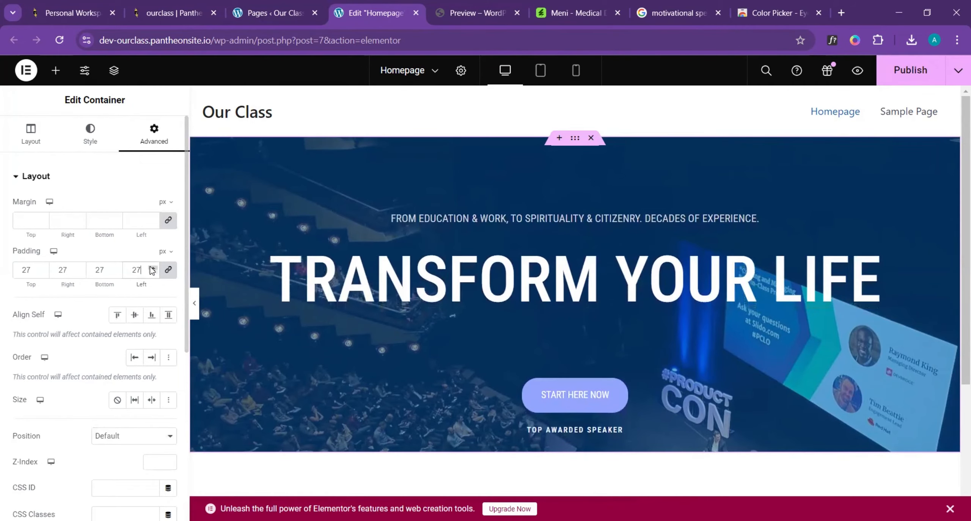
left_click(152, 268)
left_click(153, 268)
left_click(152, 268)
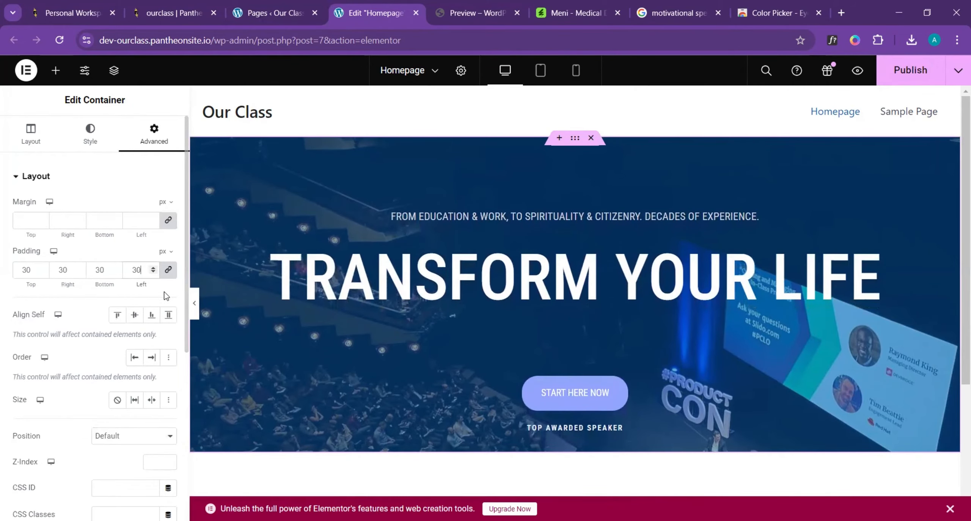
- Compare the full-width hero section with the template and set the hero container's Min Height to 544 px
left_click(194, 299)
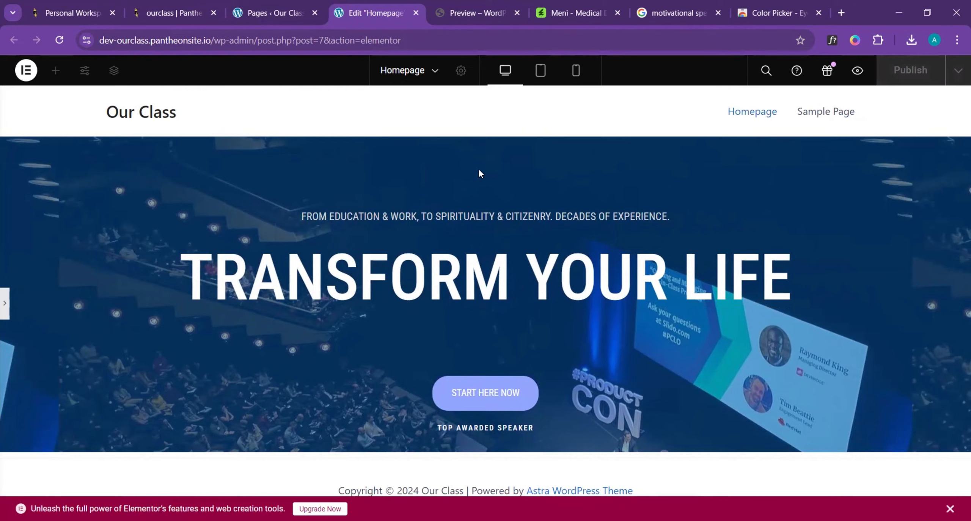
left_click(476, 13)
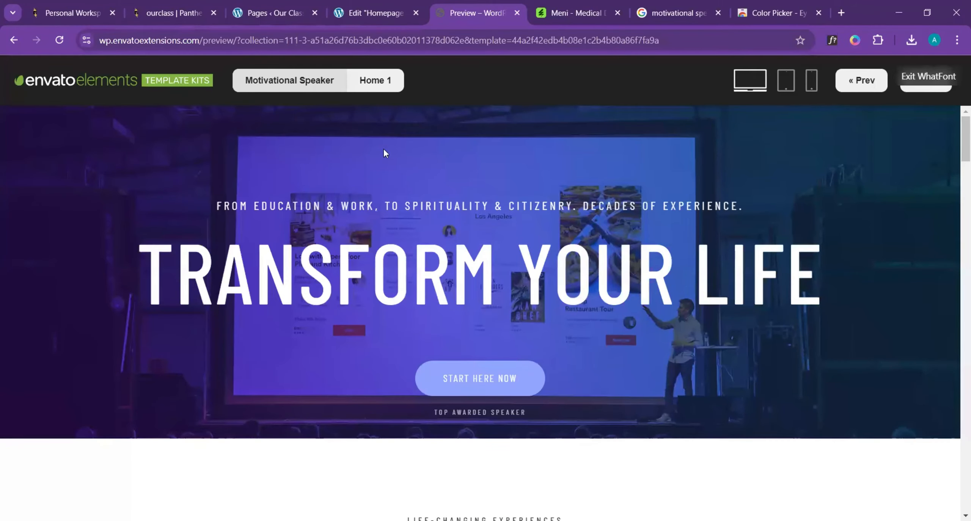
left_click(393, 5)
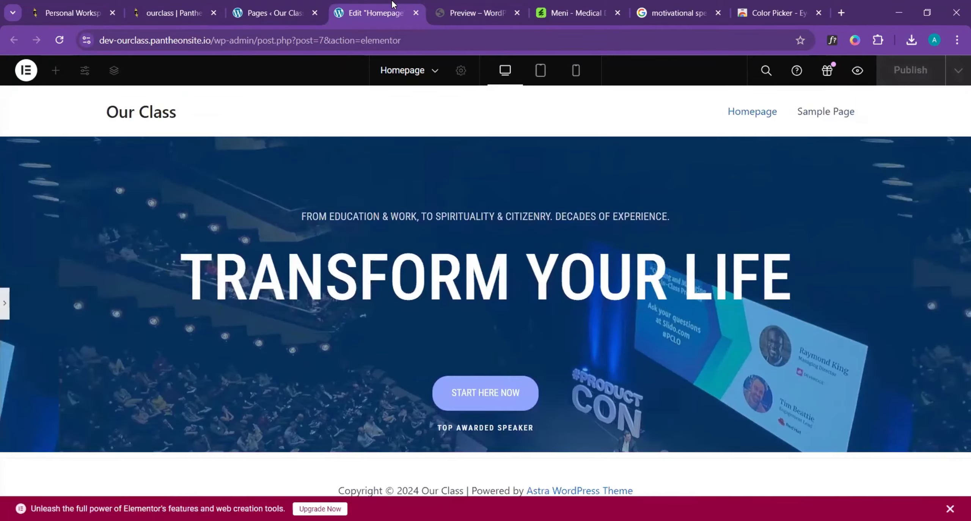
left_click(5, 303)
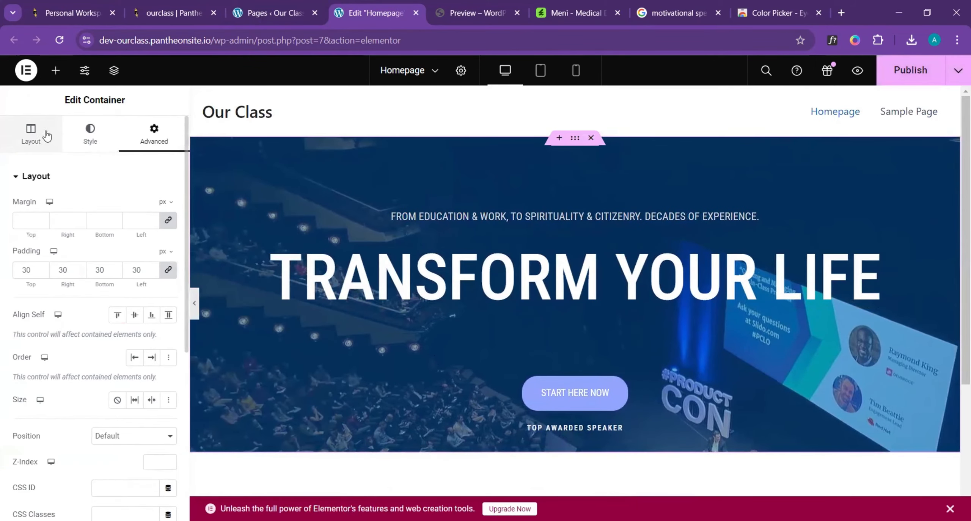
left_click(21, 128)
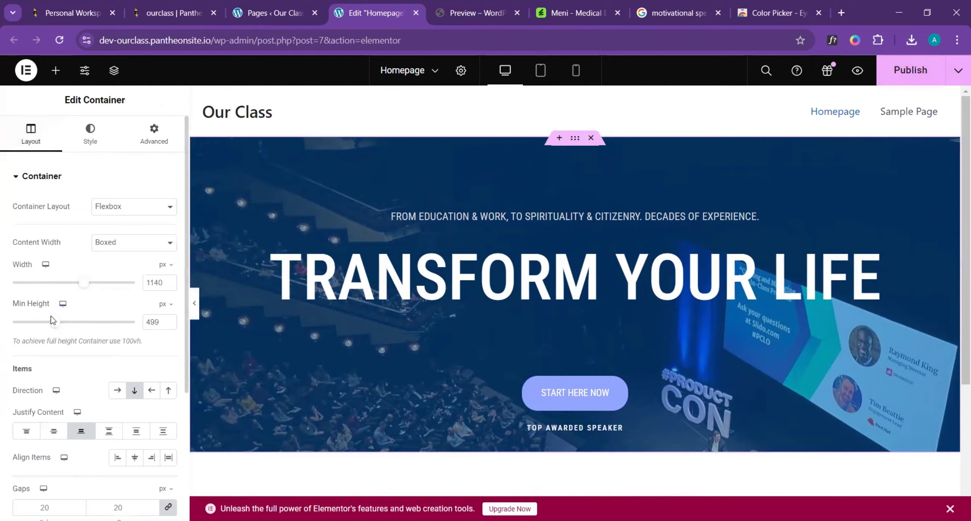
left_click_drag(55, 325, 58, 325)
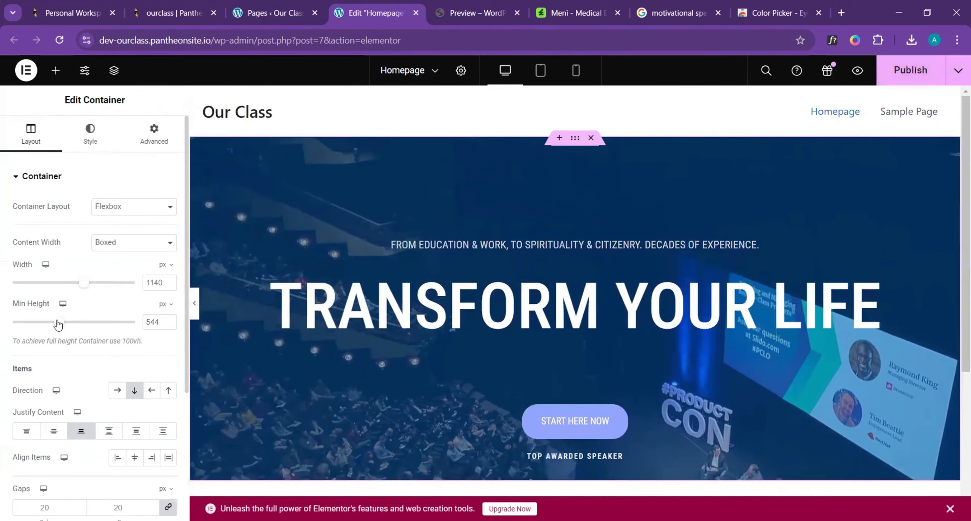
left_click(195, 303)
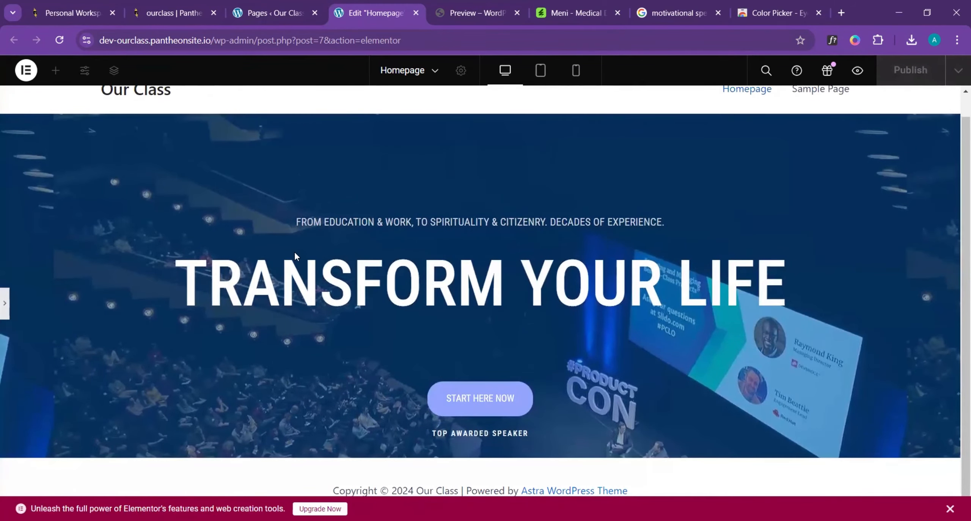
- Check the template's section below the hero and add a new single-column Flexbox container under the homepage hero
left_click(479, 13)
scroll(511, 326, "down", 7)
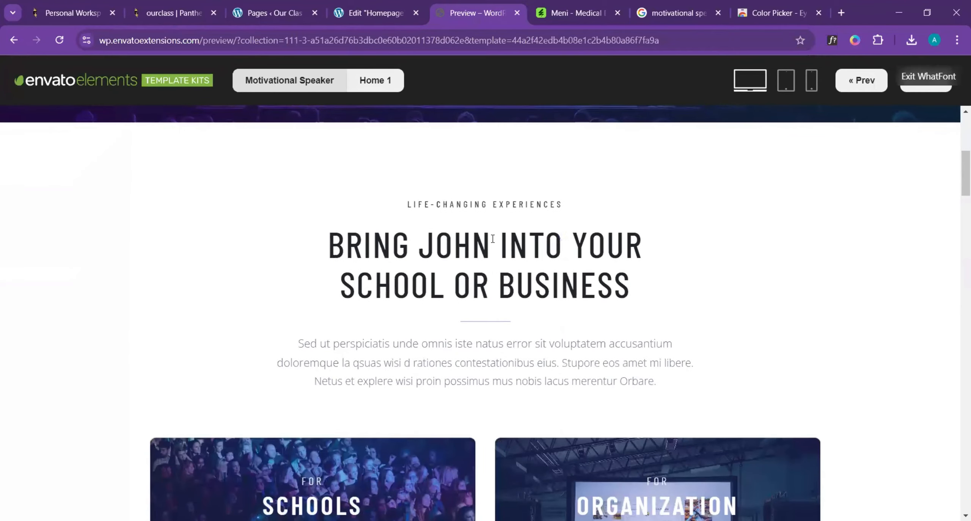
left_click(366, 11)
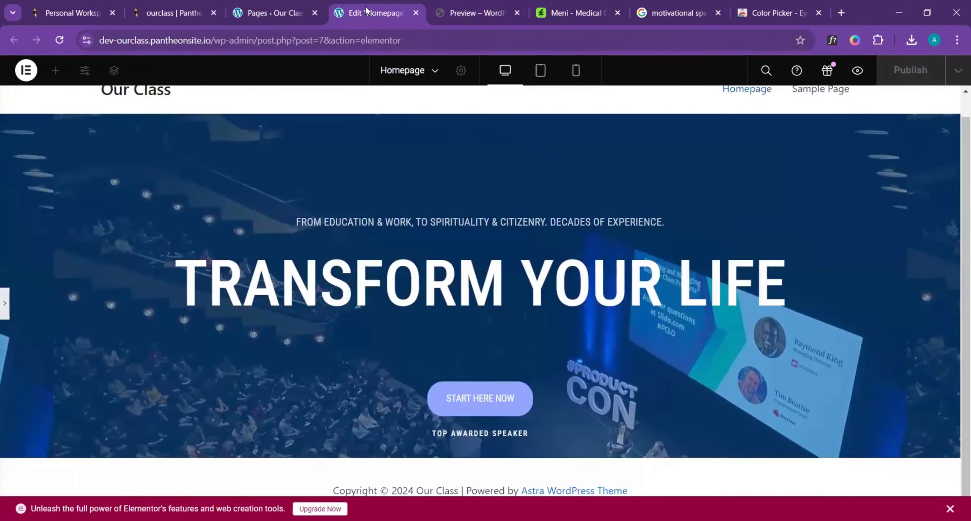
left_click(5, 303)
scroll(598, 327, "down", 3)
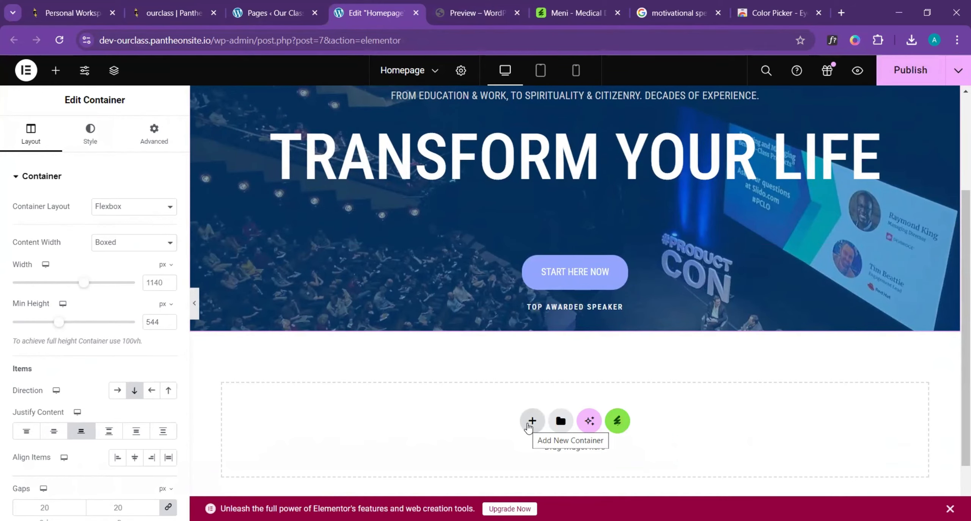
left_click(529, 425)
left_click(532, 327)
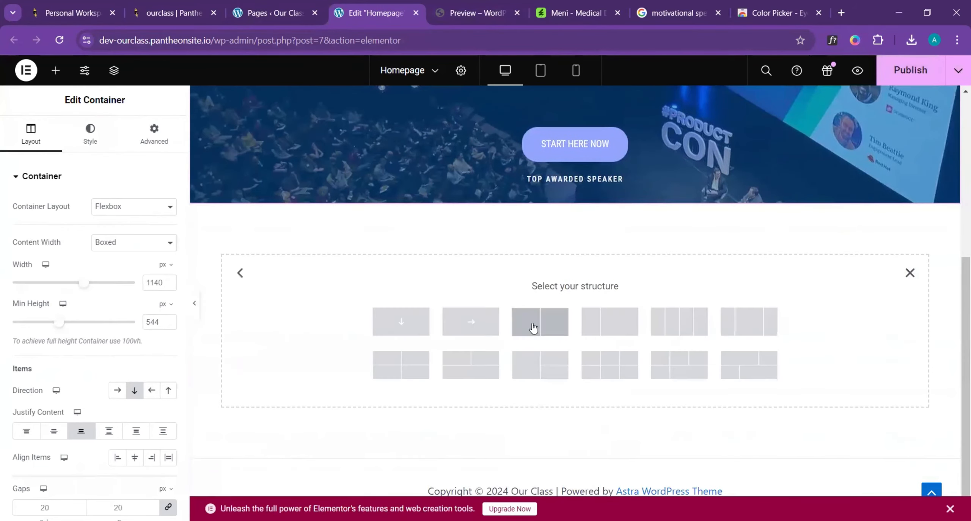
left_click(389, 329)
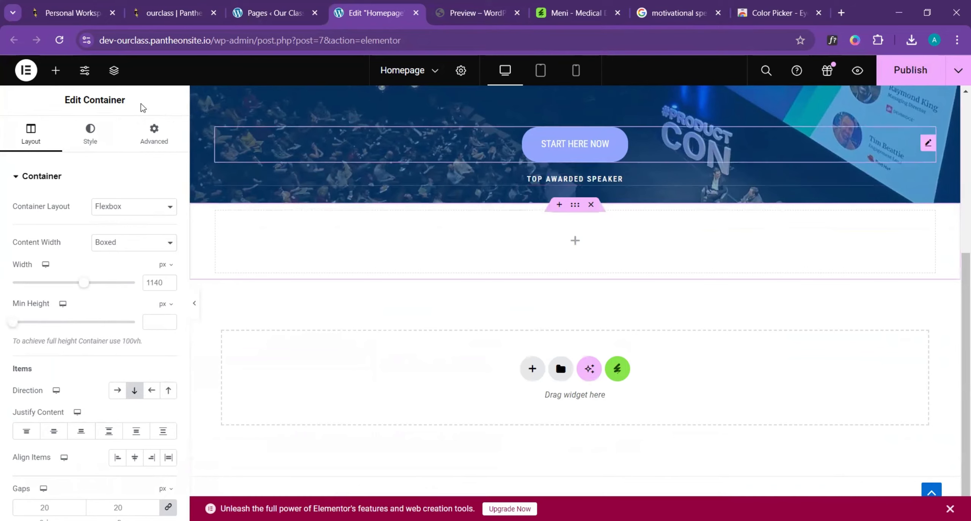
- Add a Heading widget to the empty container below the hero
left_click(55, 73)
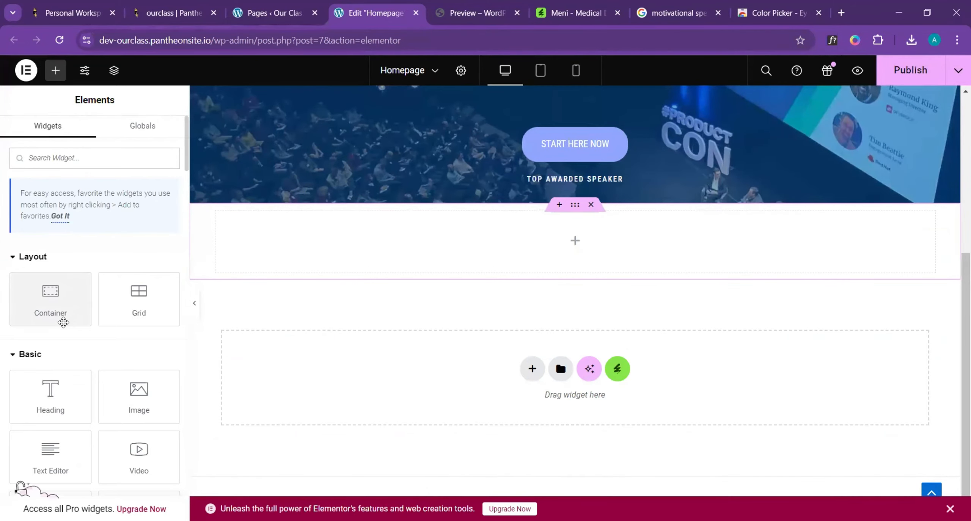
scroll(65, 322, "down", 2)
left_click_drag(49, 334, 640, 280)
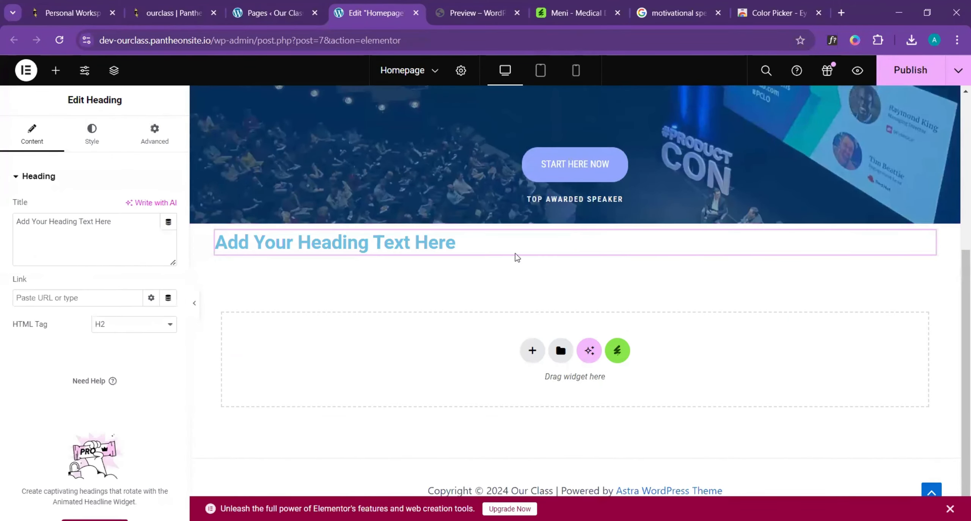
- Set the new heading's text color to a dark navy global theme color and center its alignment
left_click(98, 143)
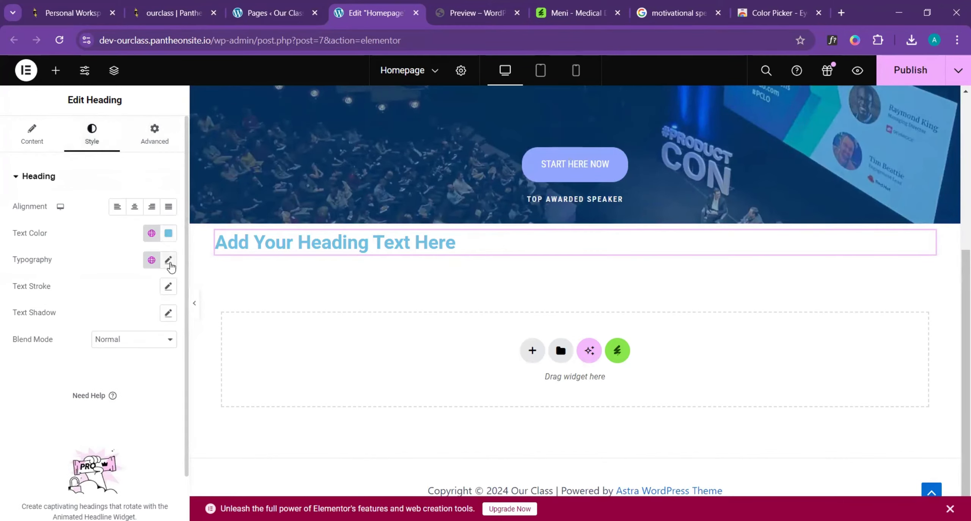
left_click(151, 232)
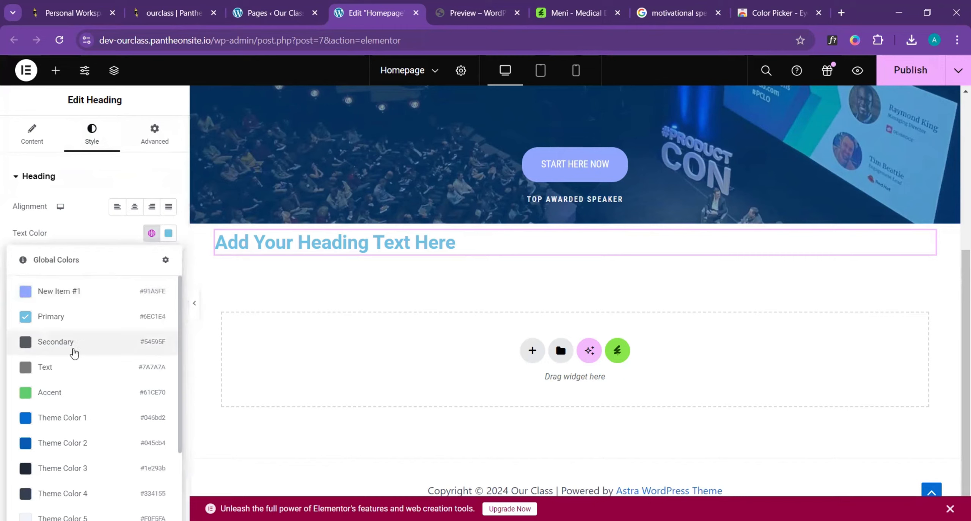
scroll(74, 352, "down", 3)
left_click(70, 360)
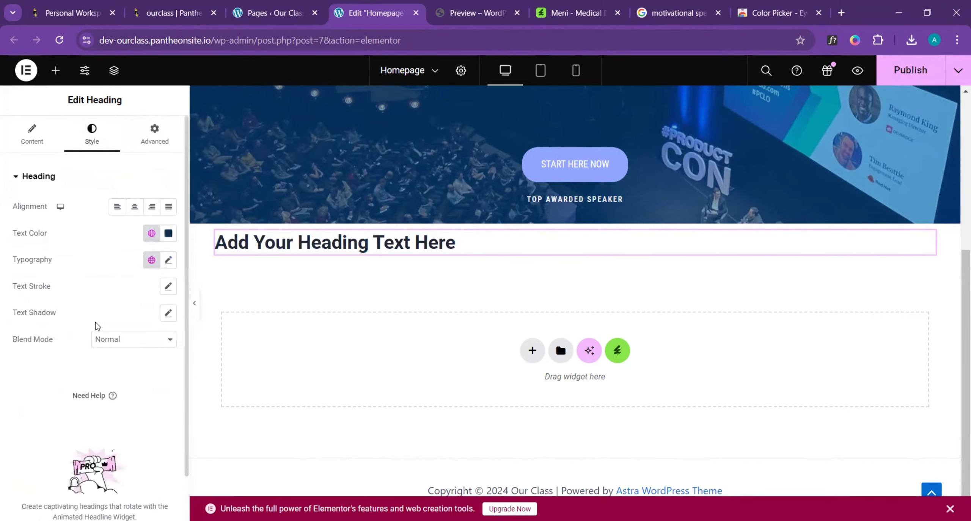
left_click(131, 212)
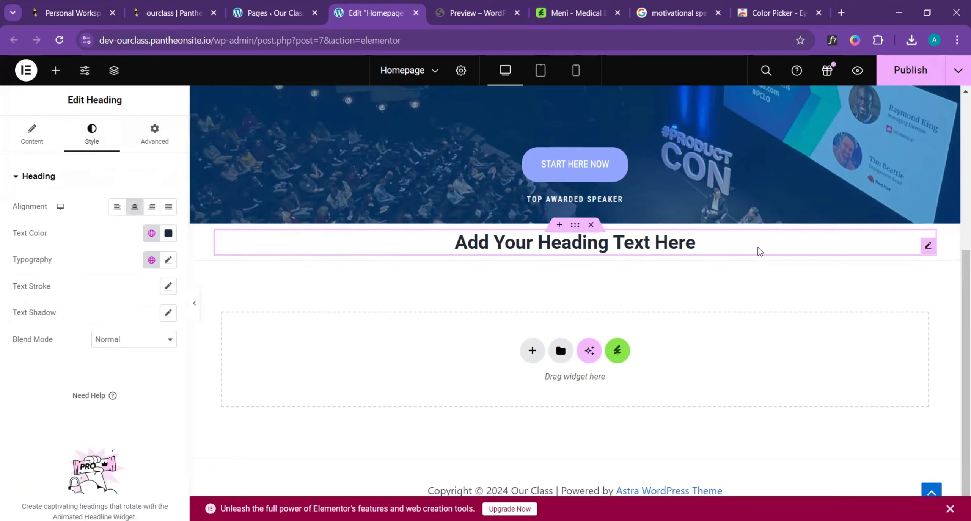
- Set the new heading's font family to Roboto Condensed and its text transform to Uppercase
left_click(166, 262)
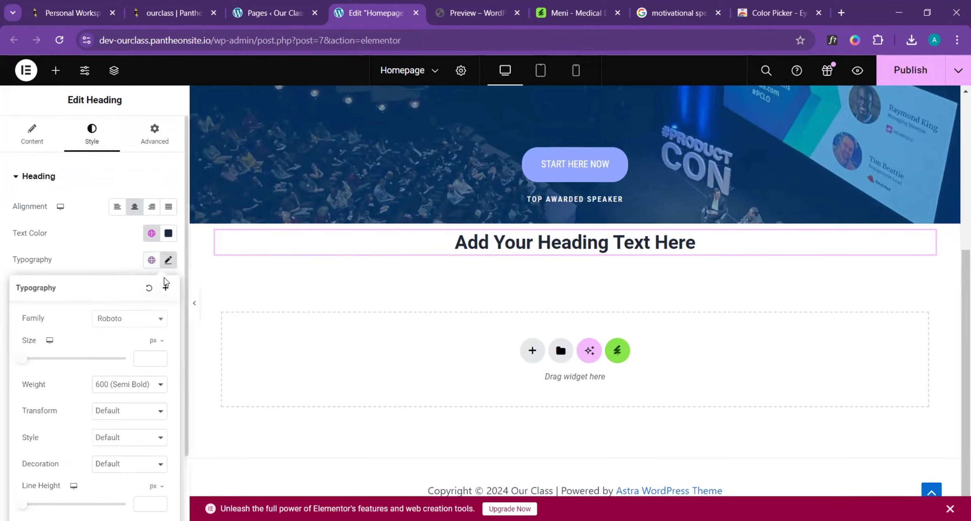
left_click(157, 325)
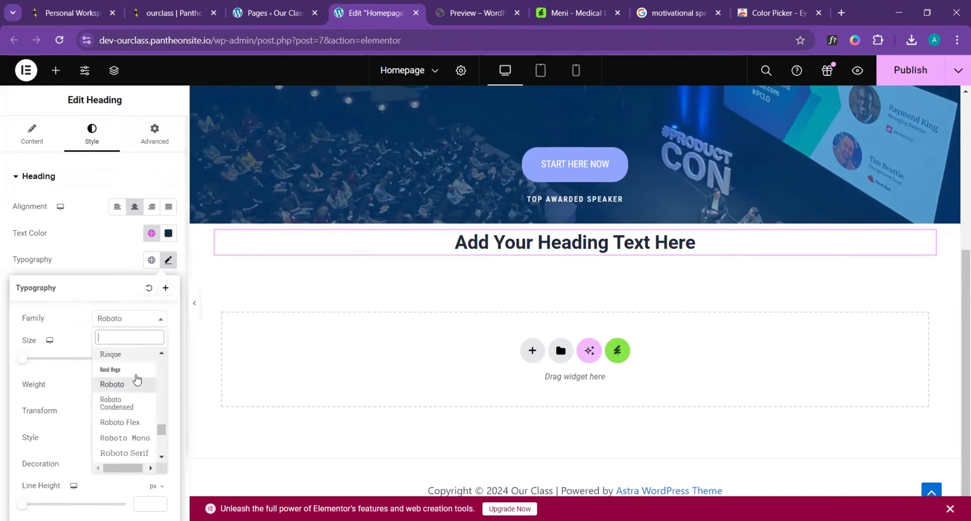
left_click(129, 407)
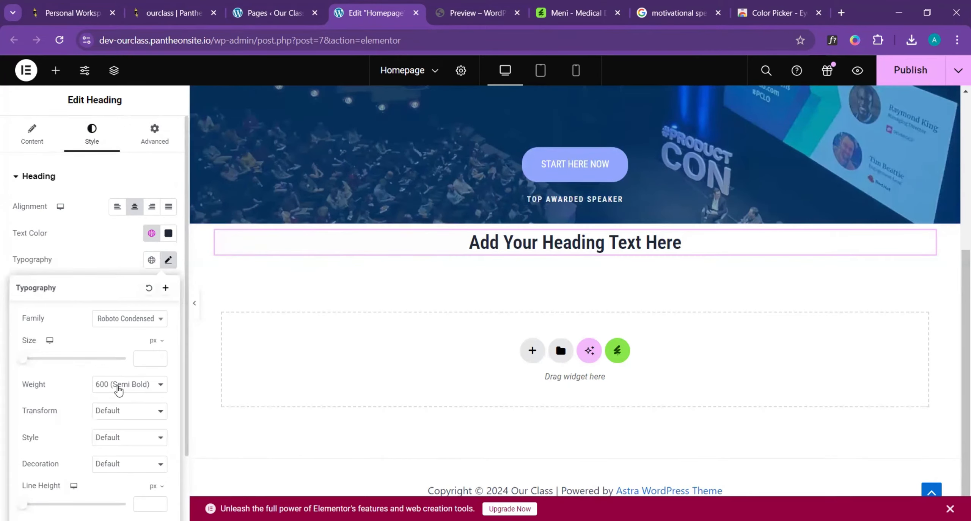
left_click(119, 416)
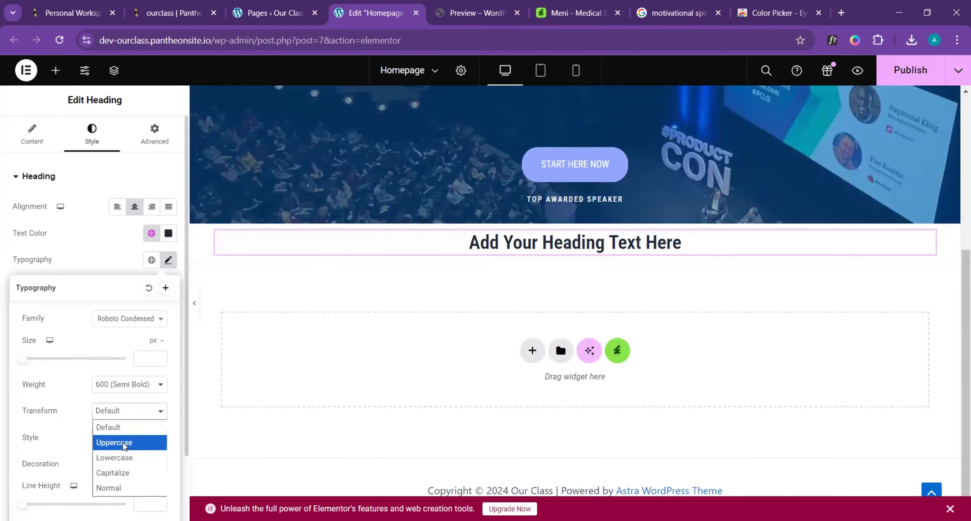
left_click(124, 443)
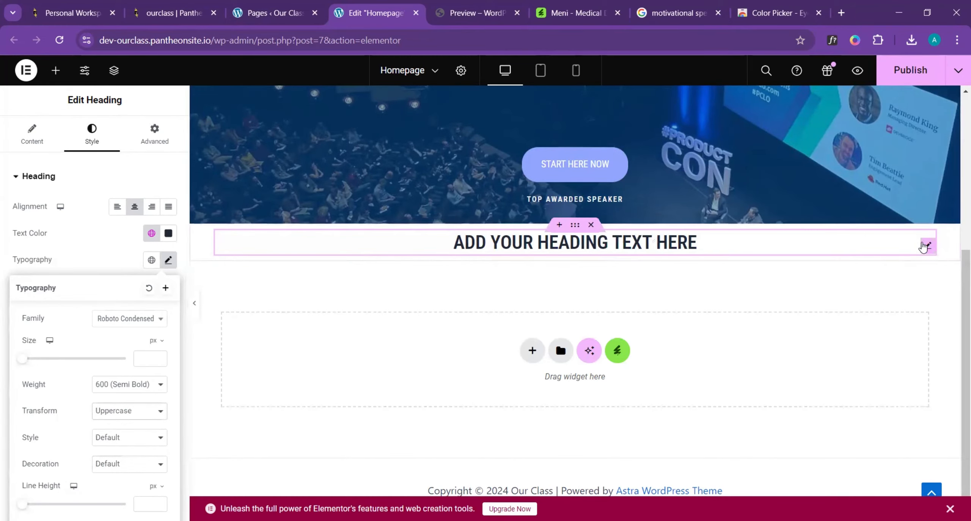
- Check the heading lines in the template's second section and duplicate the styled heading below the hero
left_click(452, 9)
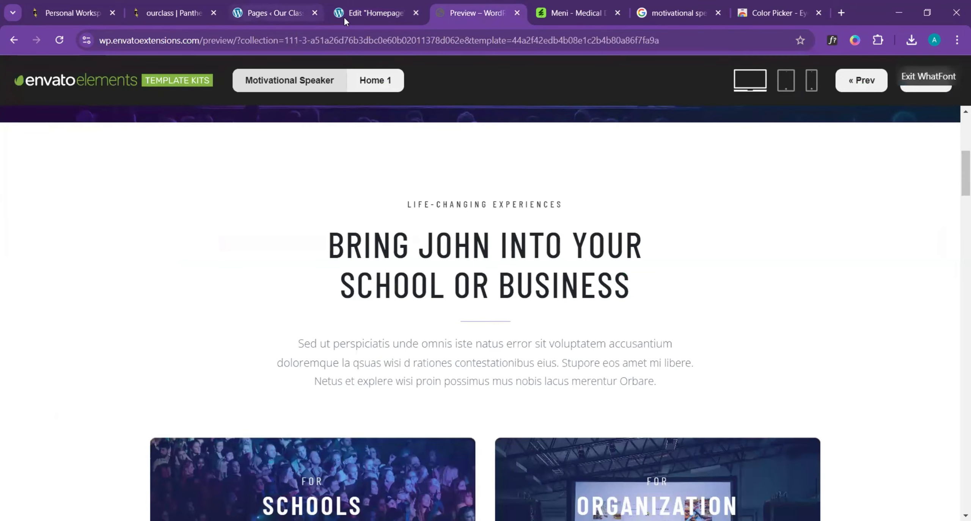
left_click(374, 13)
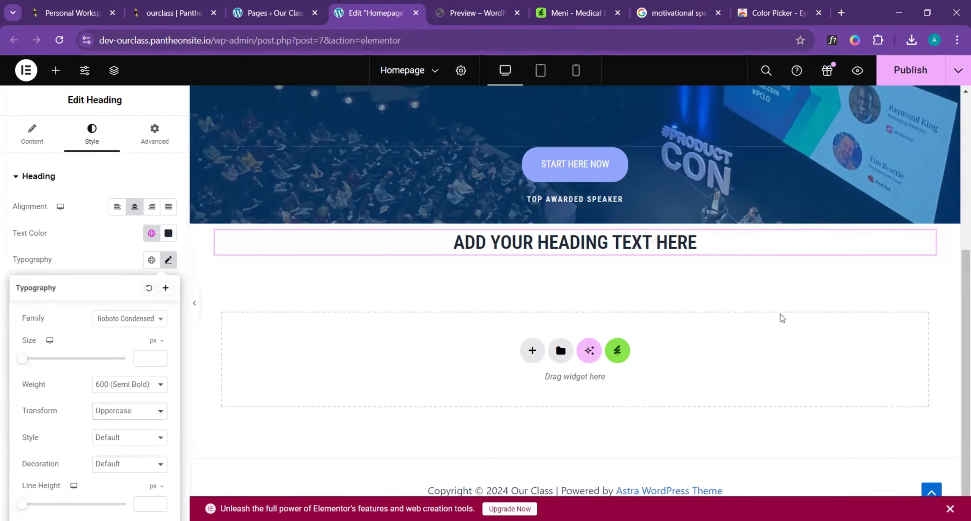
right_click(928, 245)
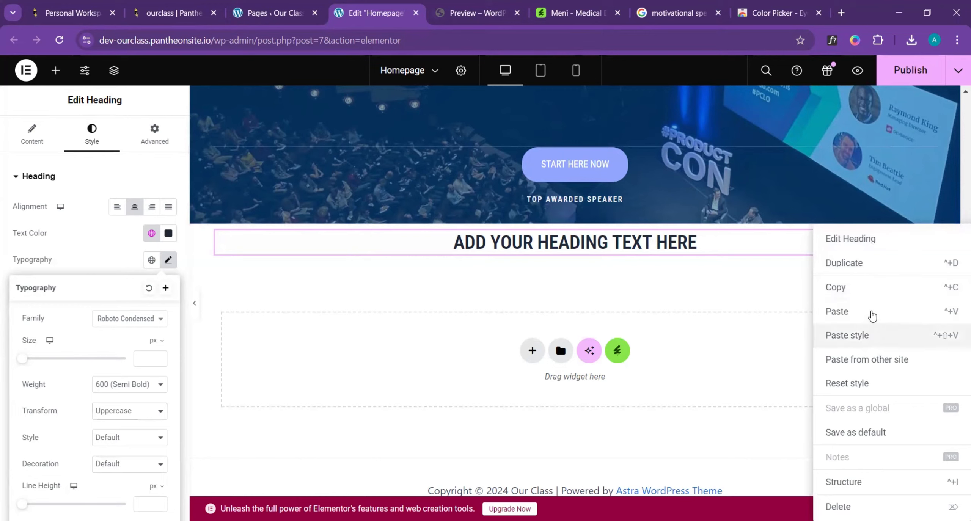
left_click(873, 268)
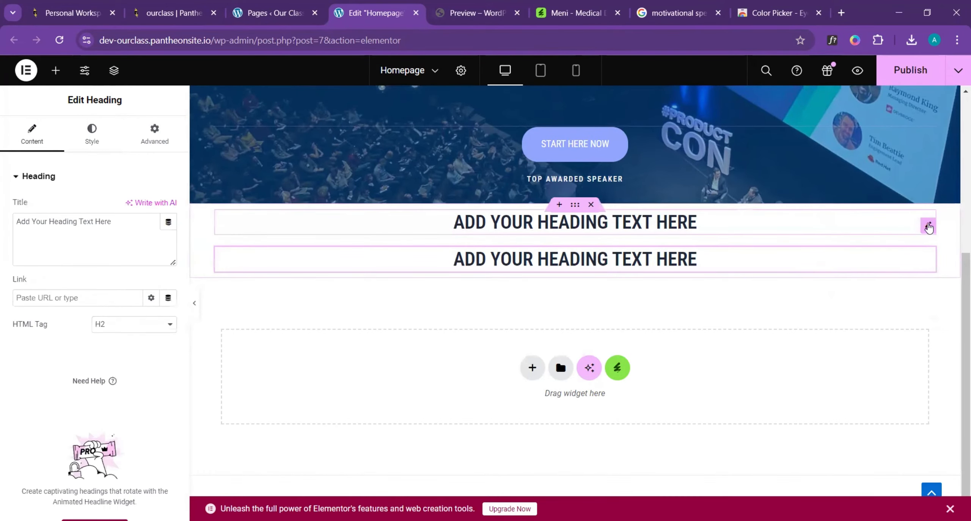
- Set the font size of the upper of the two duplicate headings to 14 px
left_click(928, 227)
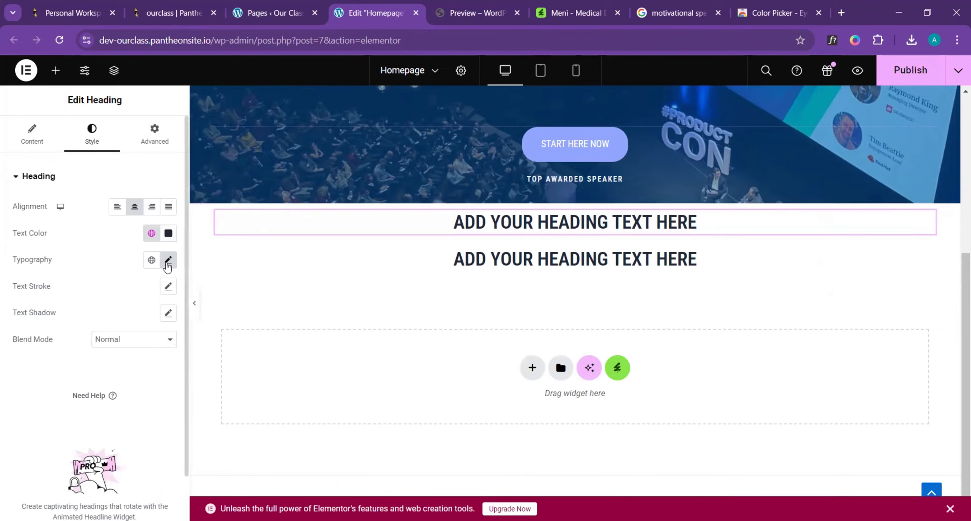
left_click(167, 260)
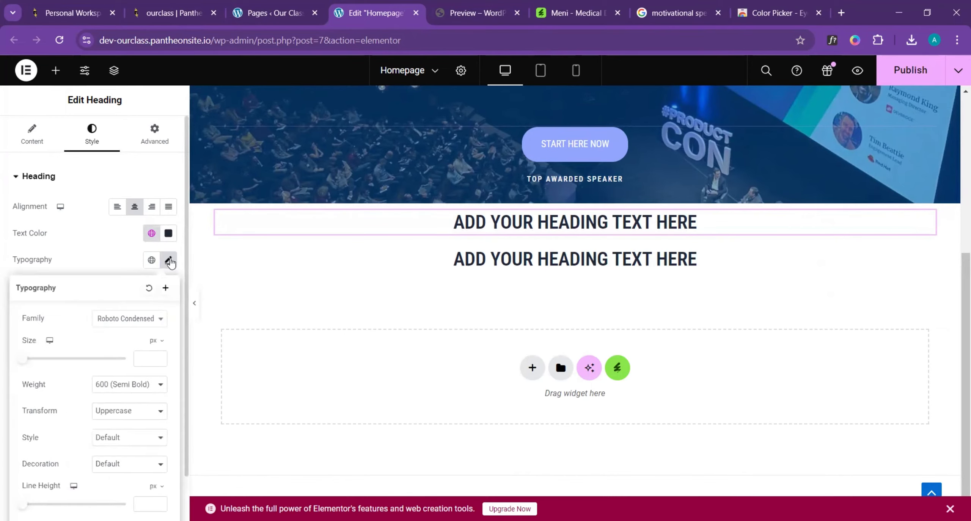
left_click_drag(22, 365, 30, 362)
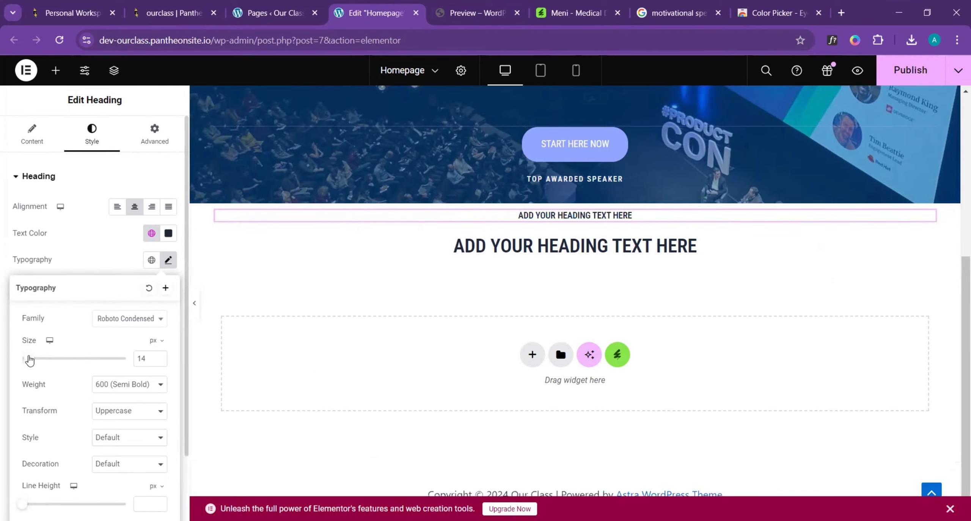
- Compare the small upper heading with the template's and set its font weight to 400 (Normal)
left_click(467, 8)
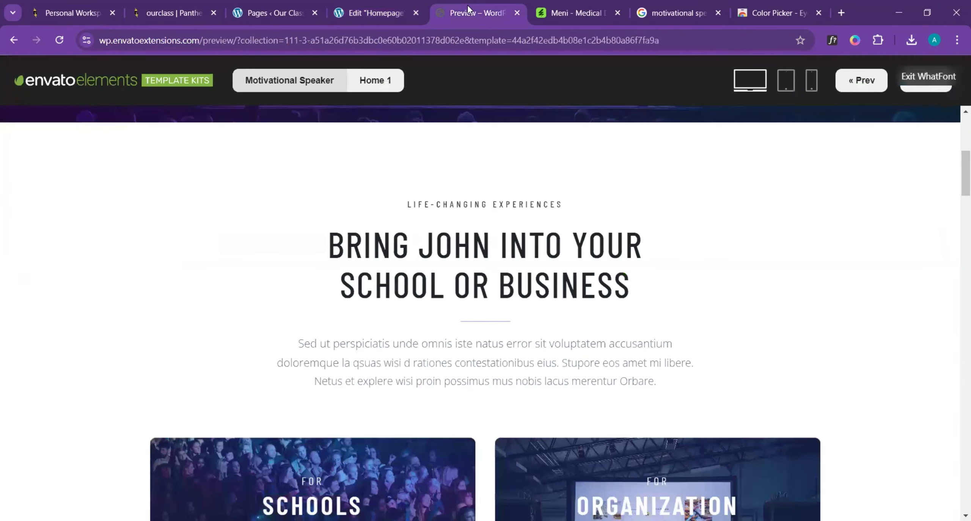
left_click(390, 12)
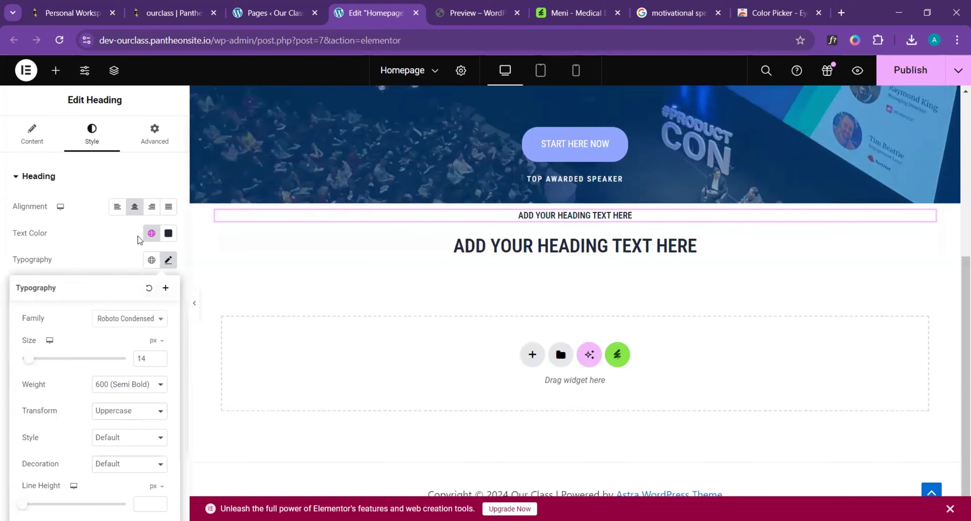
left_click(117, 386)
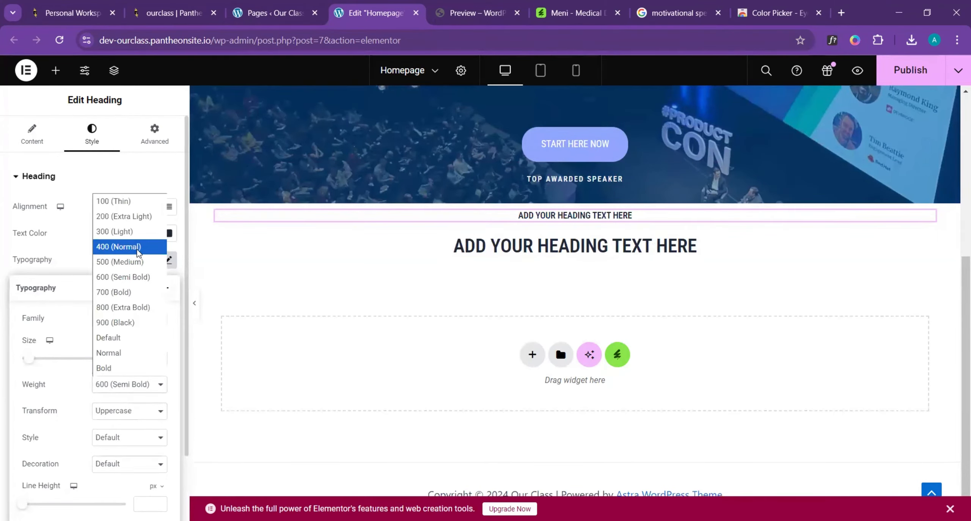
left_click(138, 250)
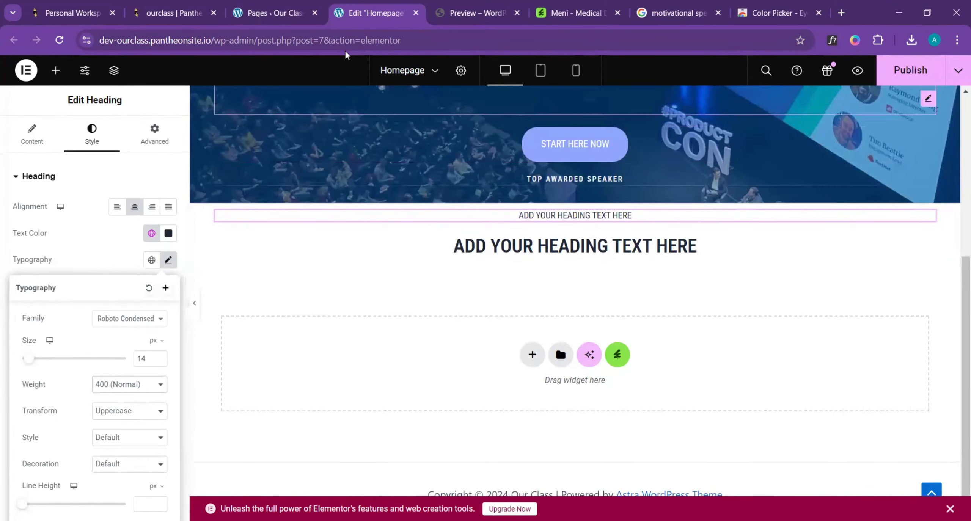
left_click(456, 7)
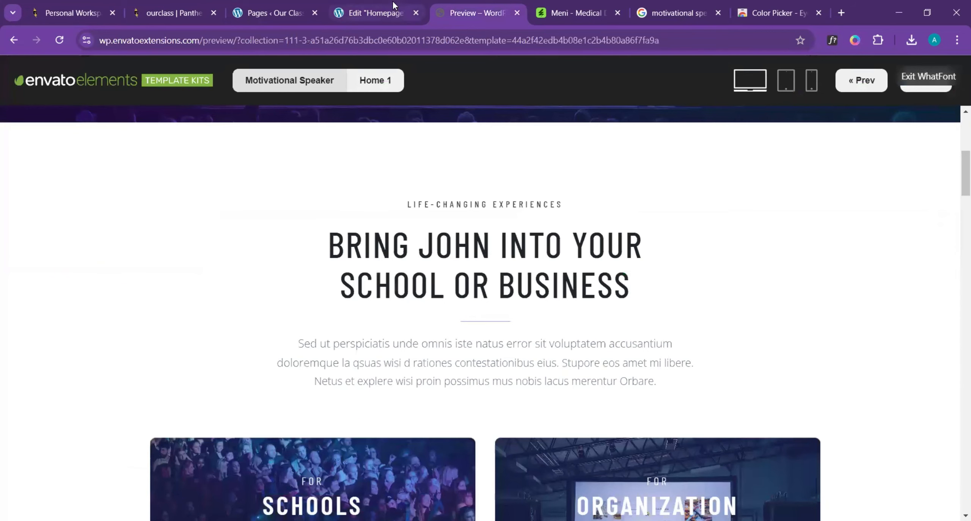
- Compare the small heading with the template's and set its letter spacing to 2.6 px
left_click(381, 11)
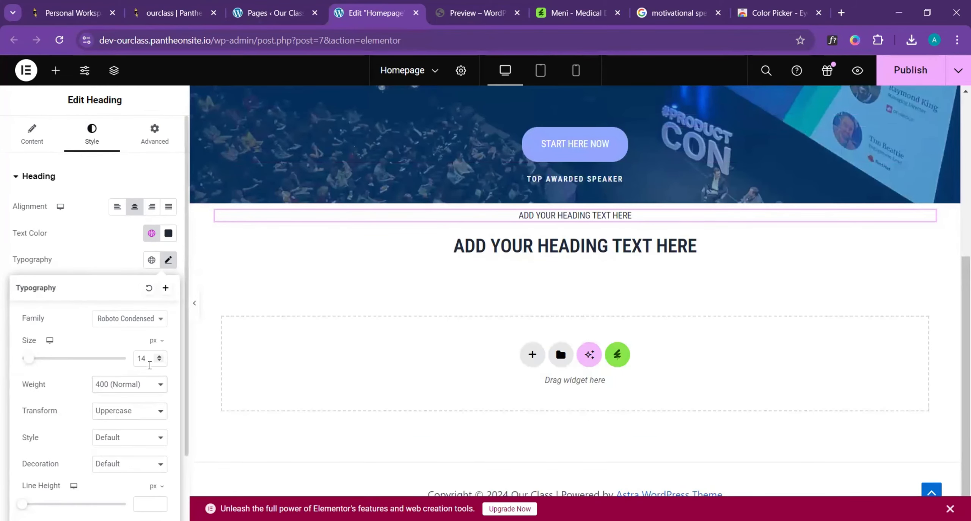
left_click(461, 10)
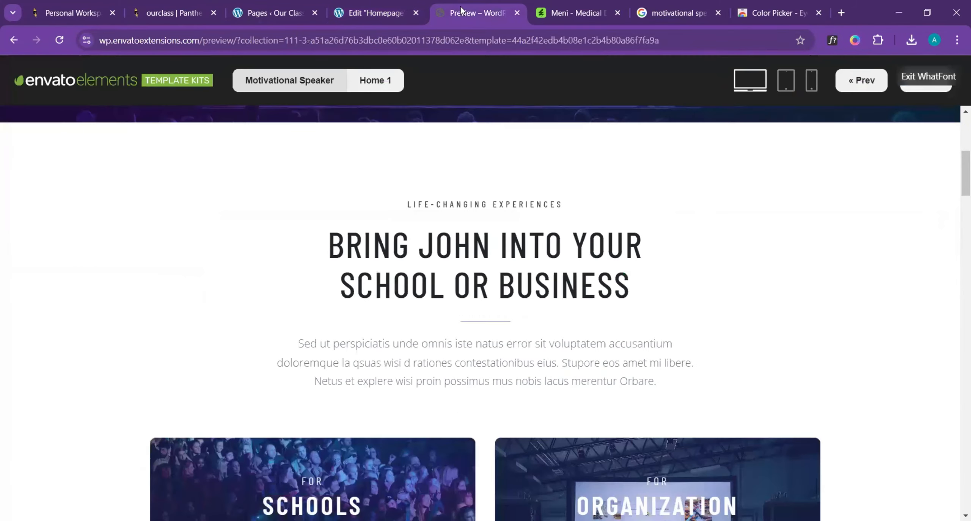
left_click(409, 15)
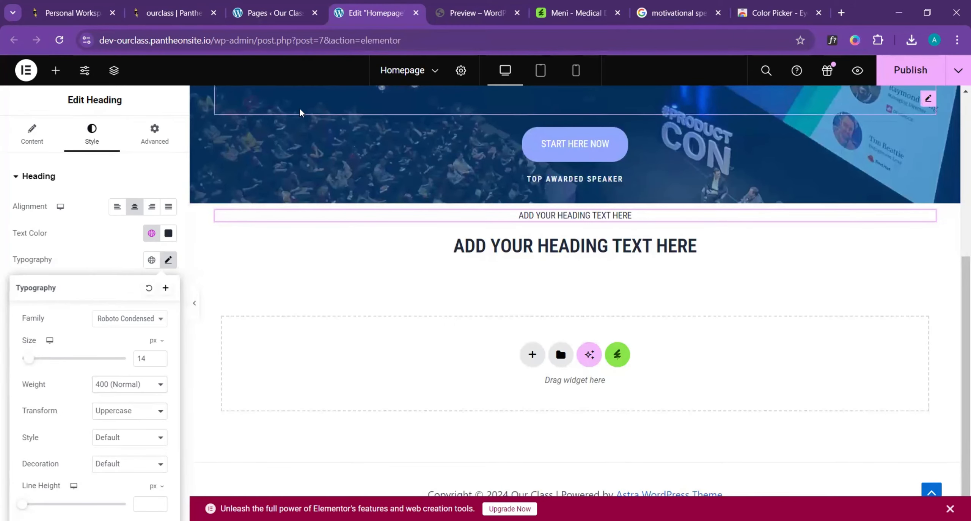
scroll(86, 446, "down", 2)
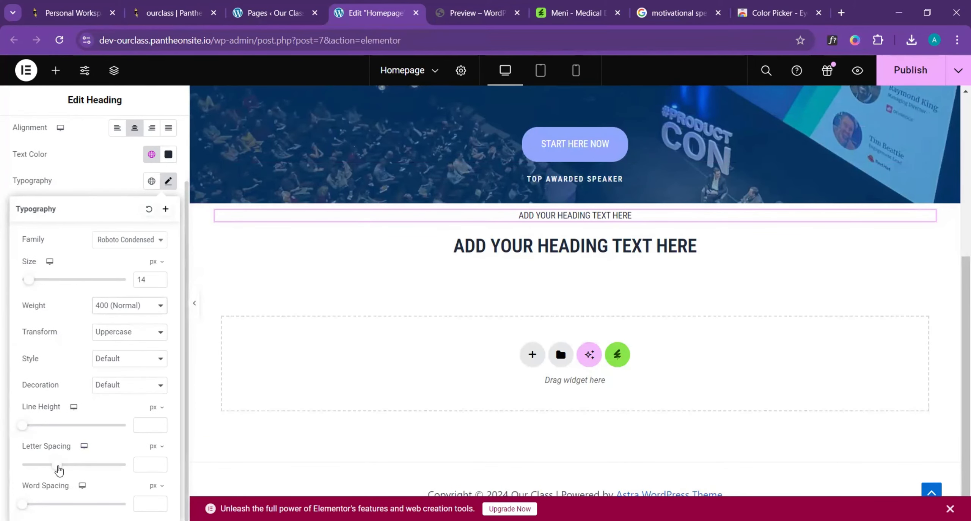
left_click_drag(59, 470, 78, 472)
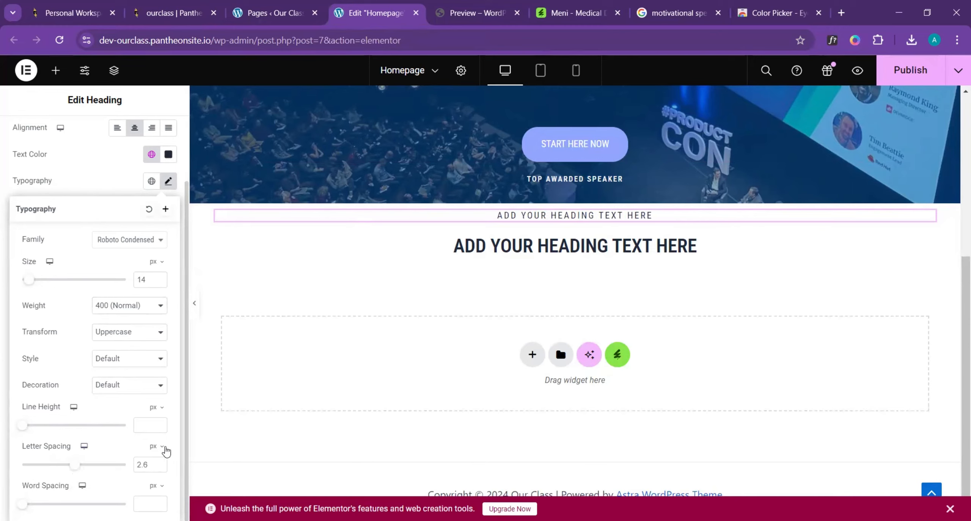
left_click(471, 4)
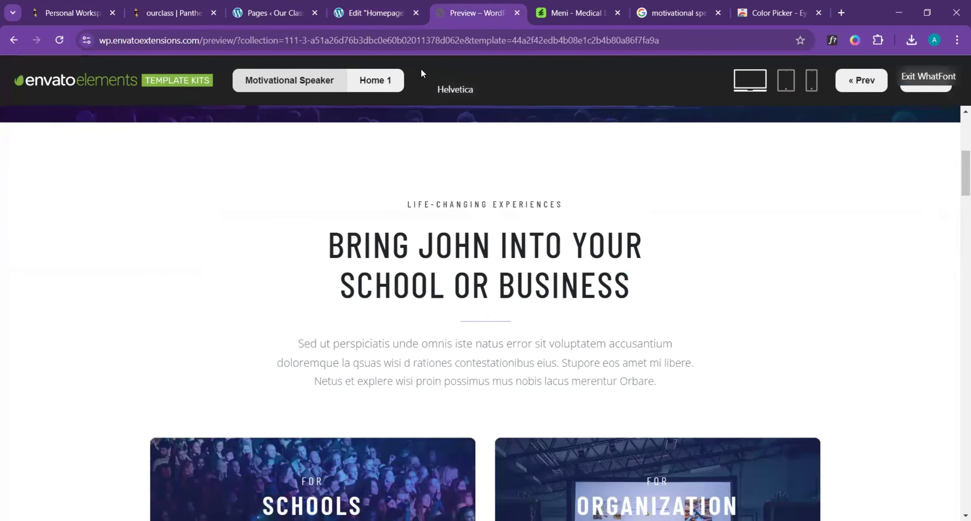
left_click(377, 12)
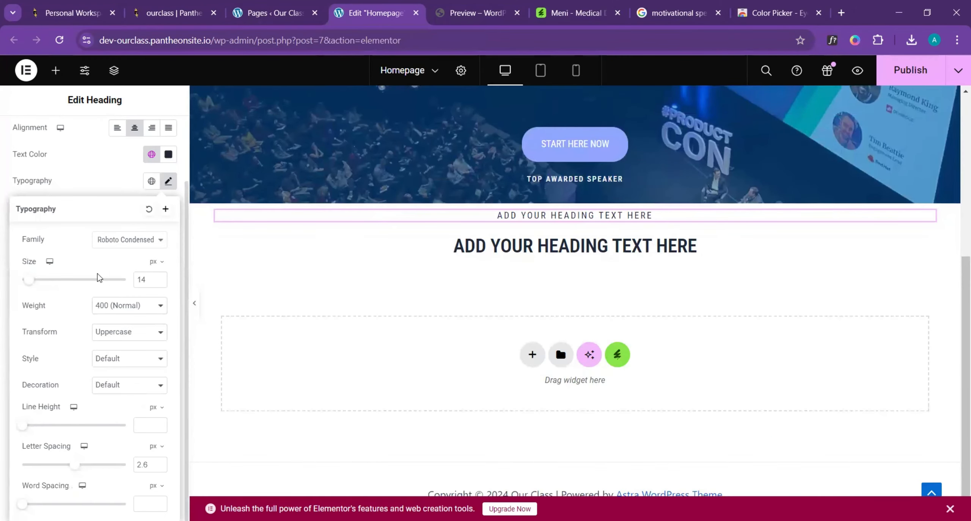
- Replace the small heading's placeholder title with "Life-Changing Experiences"
scroll(99, 279, "up", 3)
left_click(31, 134)
triple_click(121, 224)
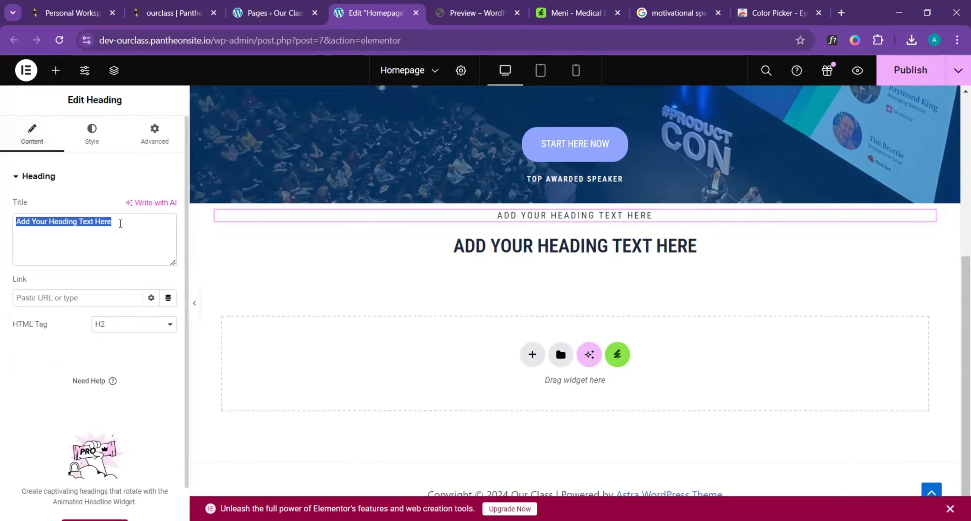
type("Life")
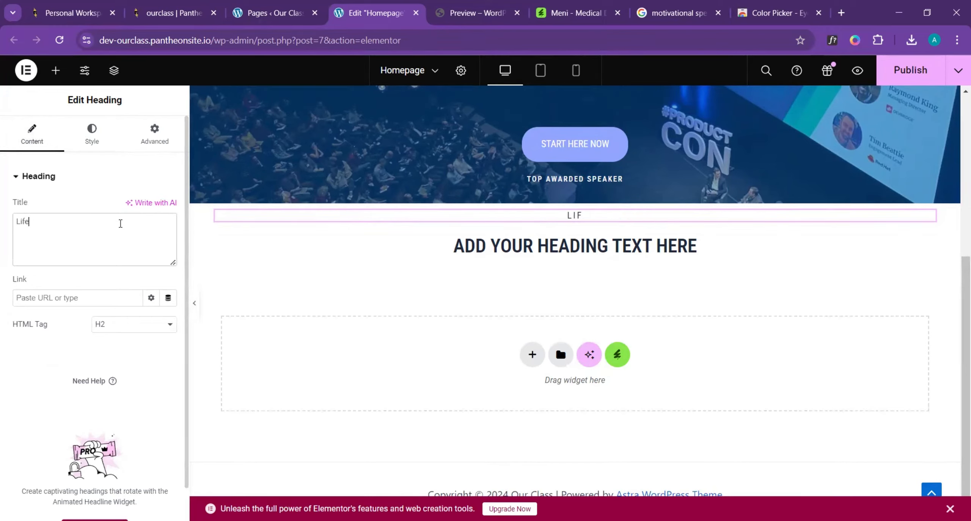
type("-Changing ")
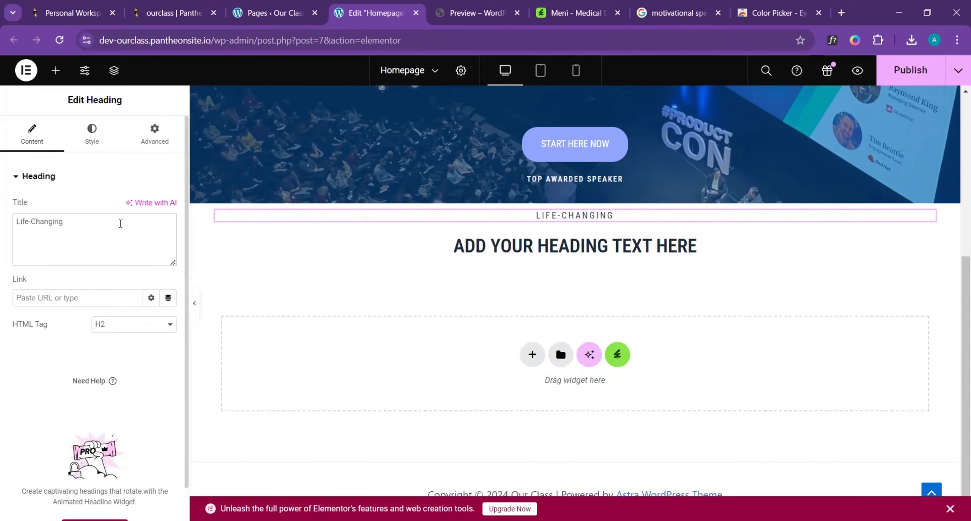
type("Exper")
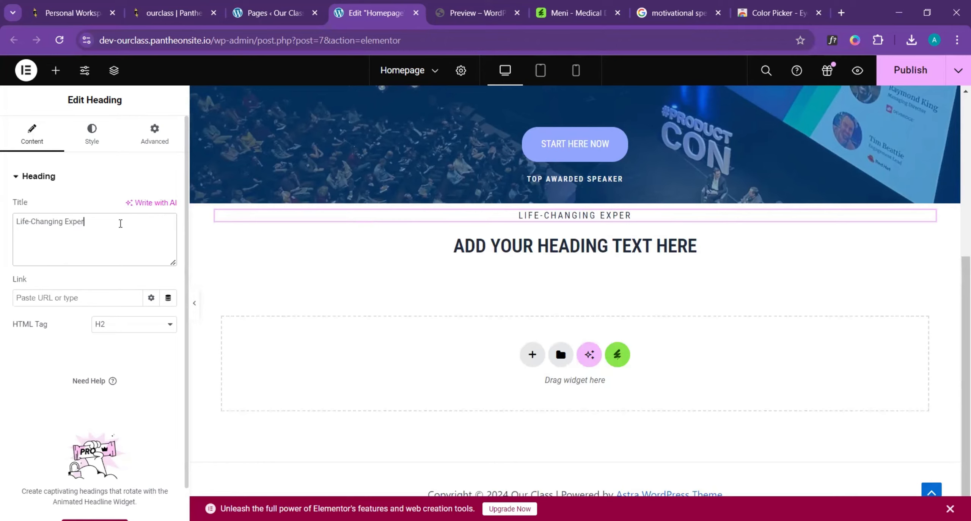
type("iences")
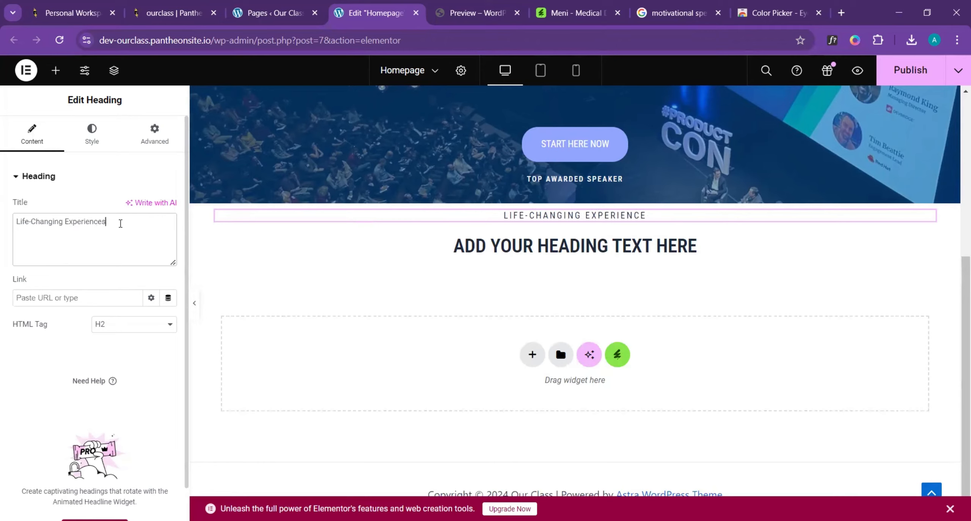
- Check the small heading's wording in the template and try spaces around the hyphen in "Life-Changing"
left_click(463, 12)
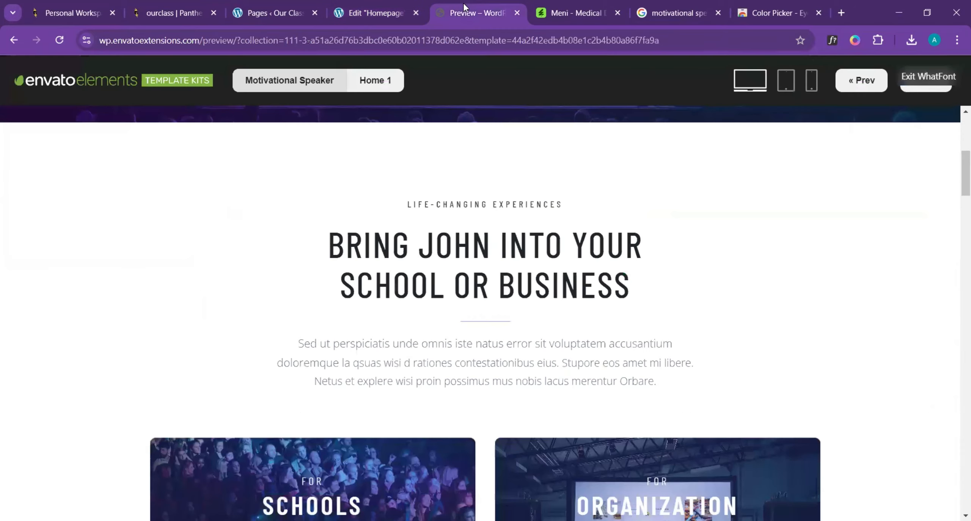
left_click(379, 15)
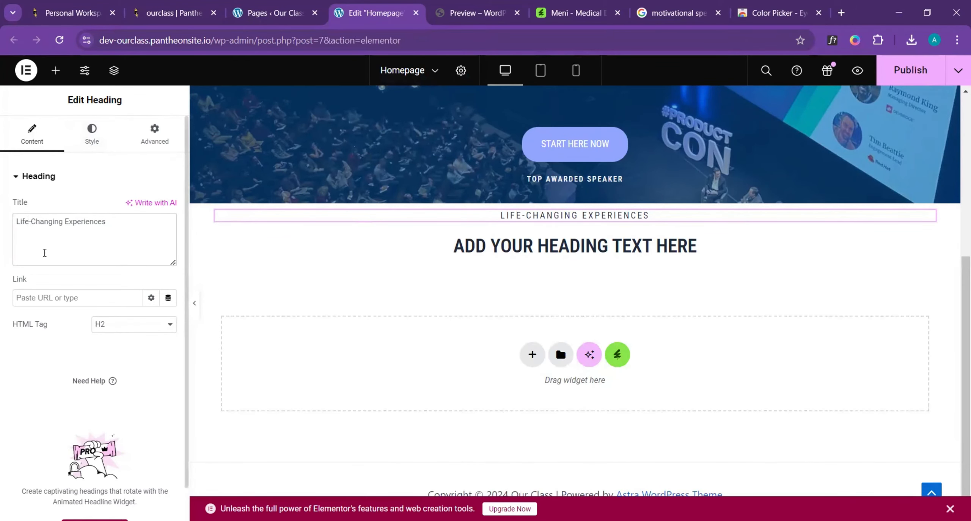
left_click(34, 221)
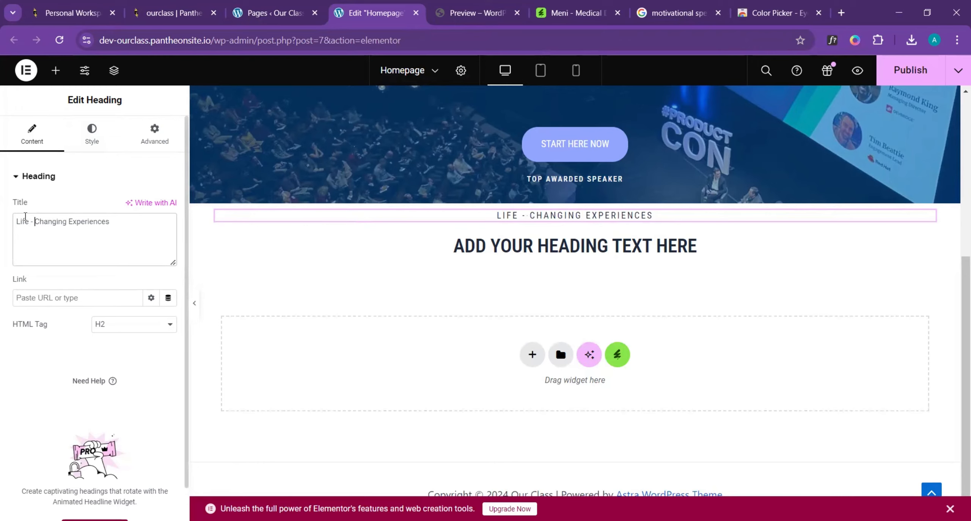
key("BackSpace")
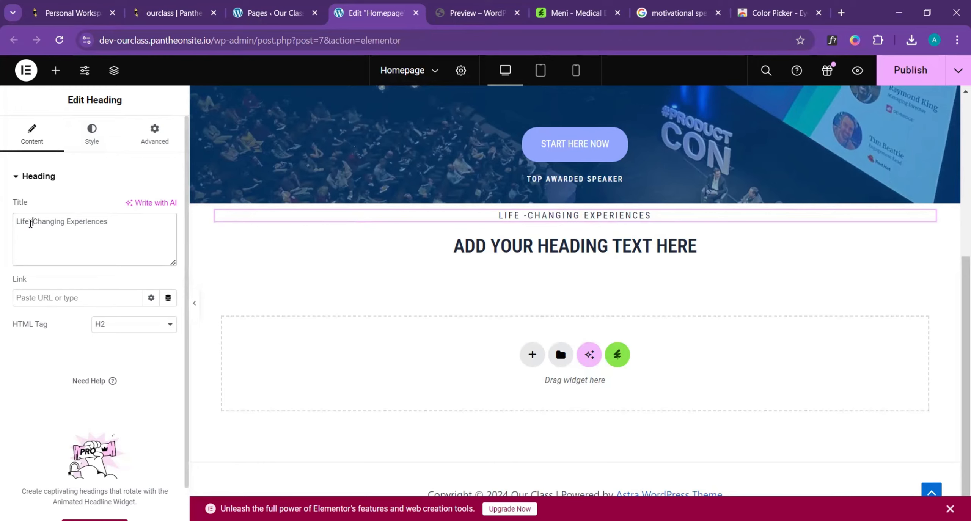
key("Left")
key("BackSpace")
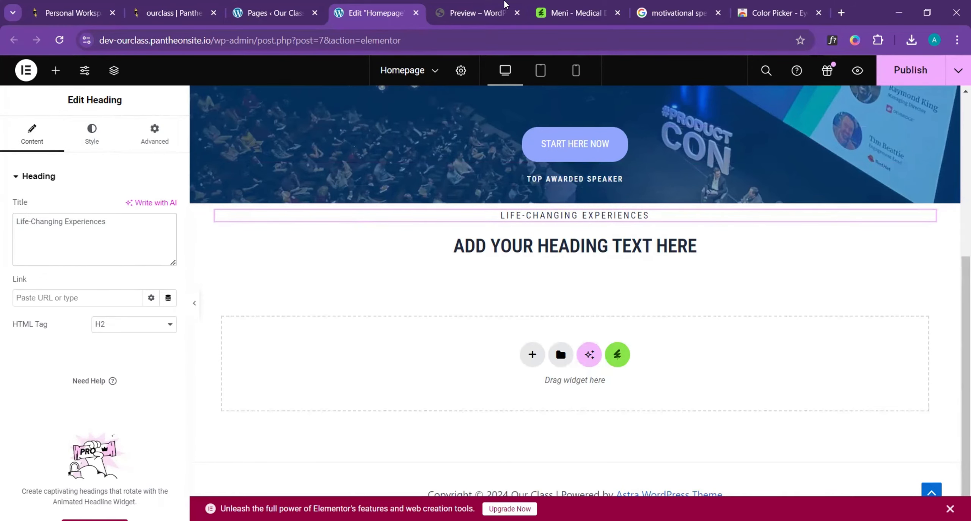
- Replace the larger heading's placeholder title with the template's line "Bring … Into your School or business", including the speaker's first name
left_click(472, 13)
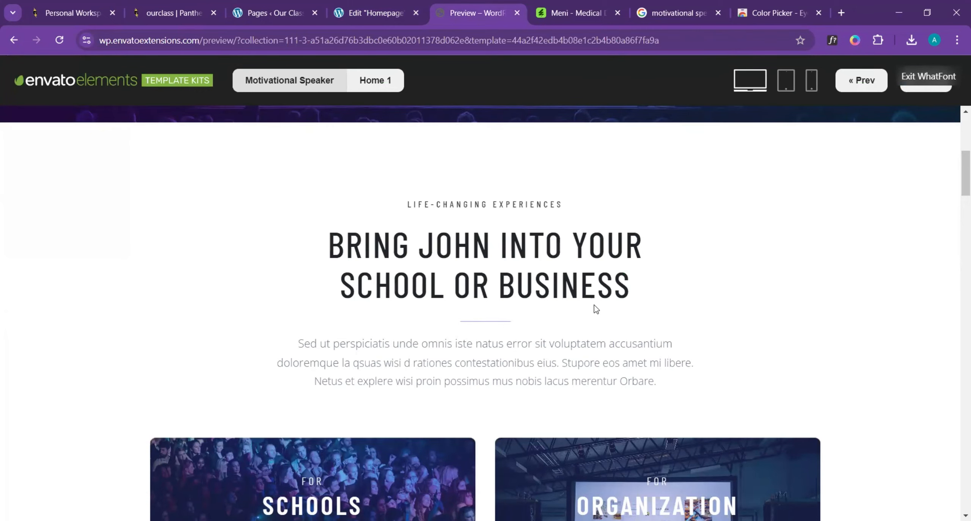
left_click(379, 14)
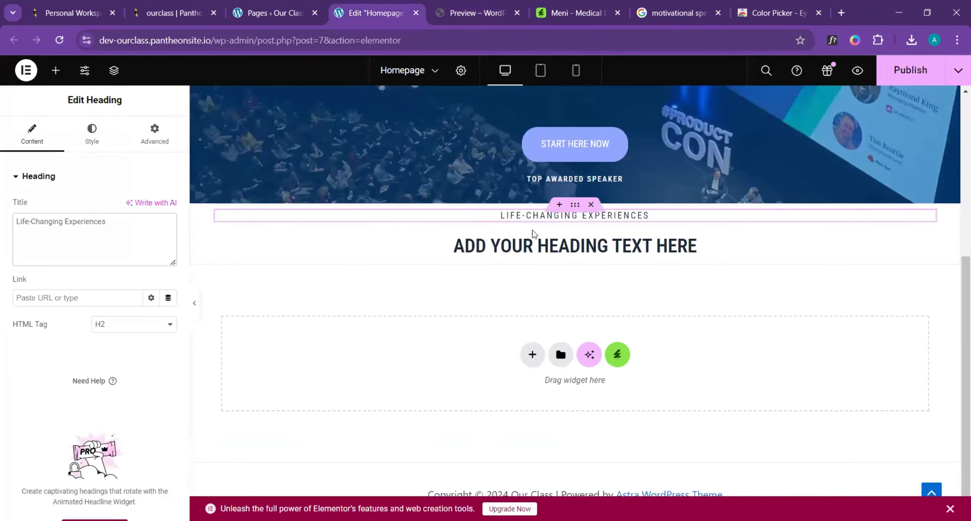
left_click(534, 250)
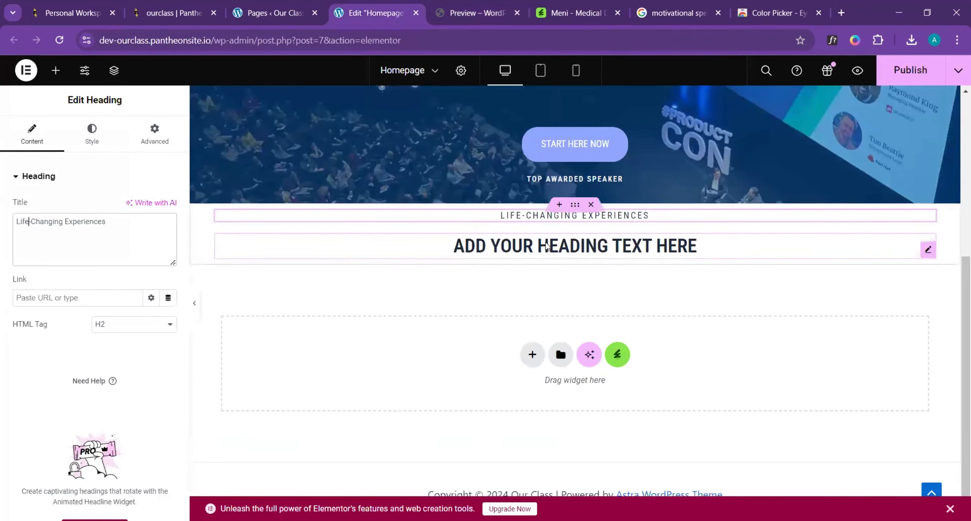
triple_click(122, 229)
type("Bring ")
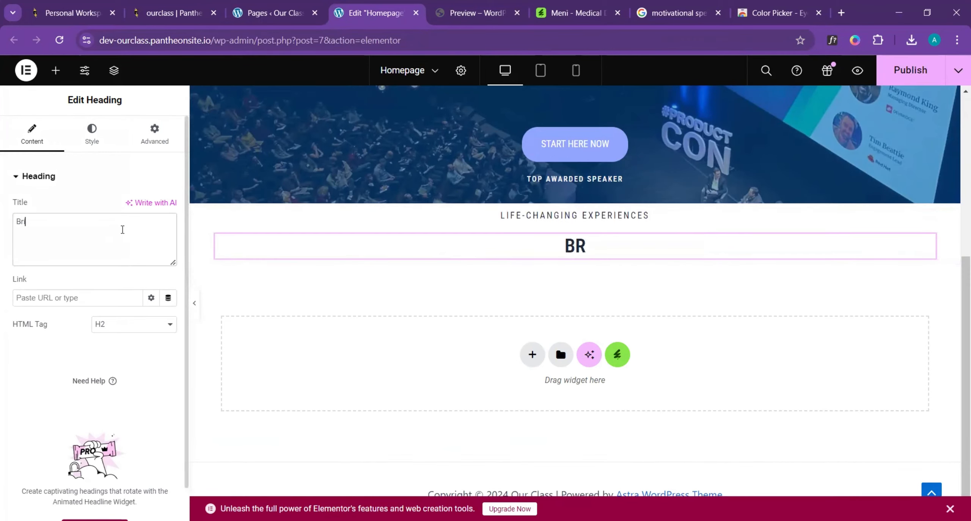
type("John ")
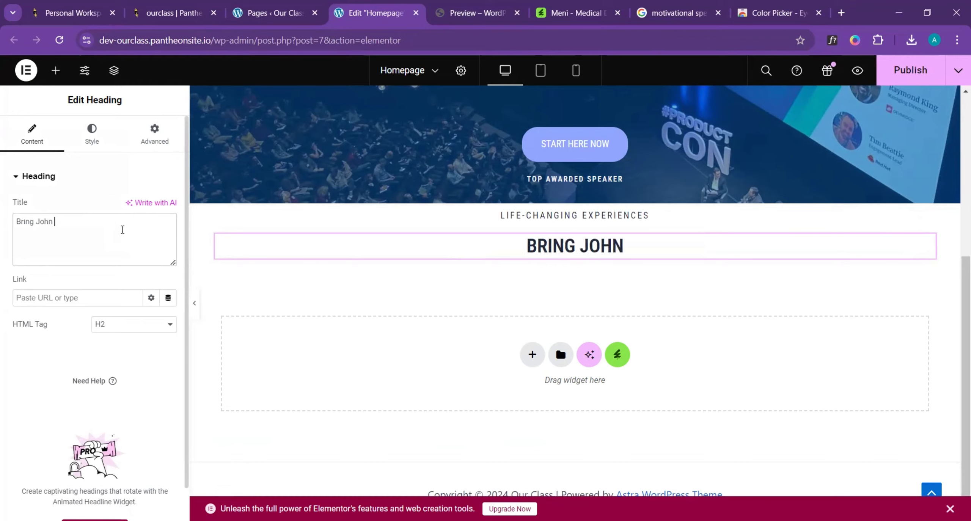
type("Into ")
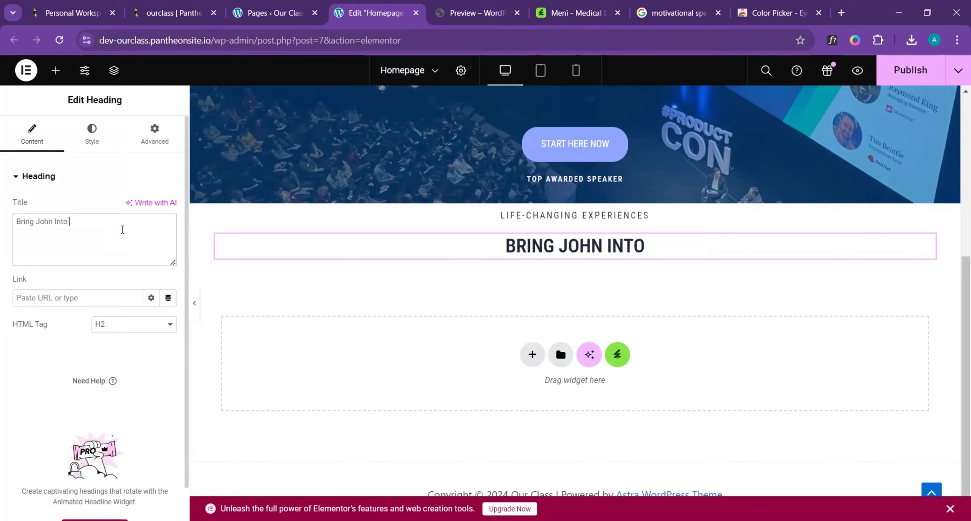
type("your ")
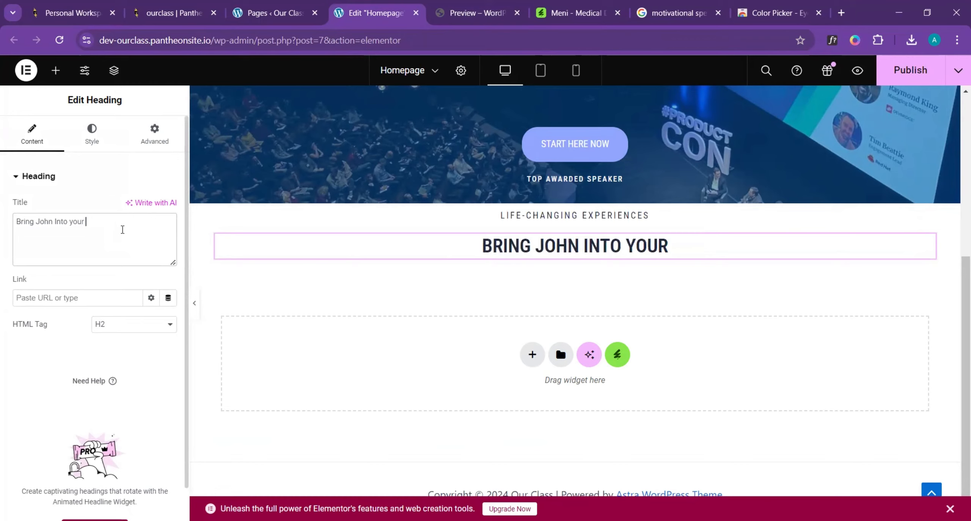
type("Sch")
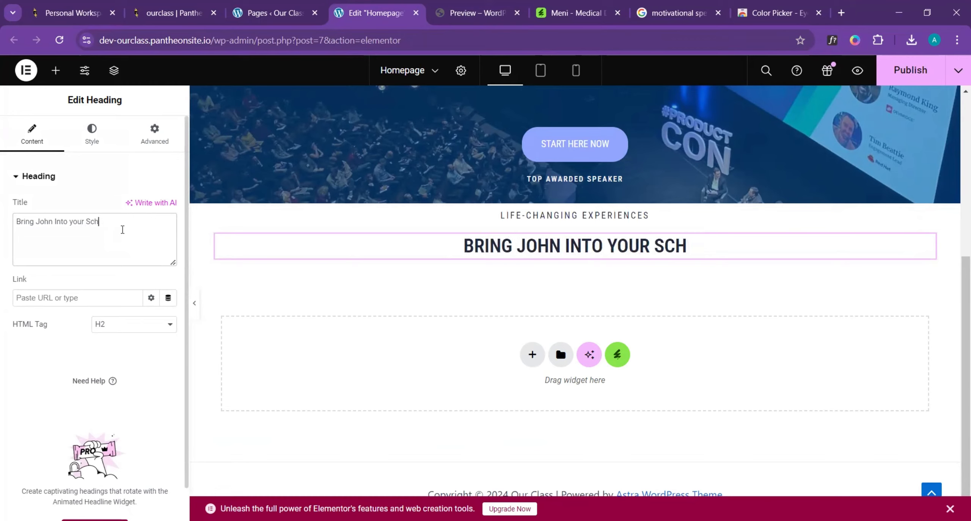
type("ool or ")
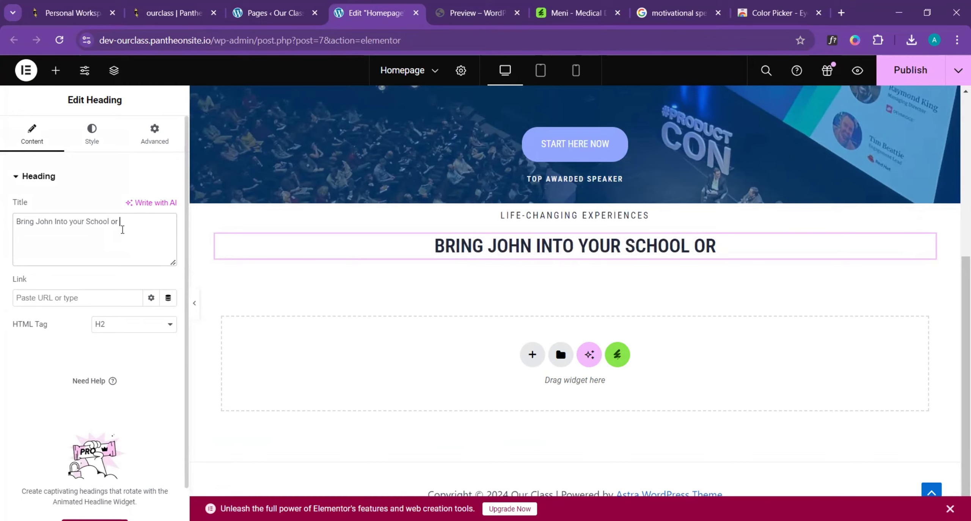
type("busin")
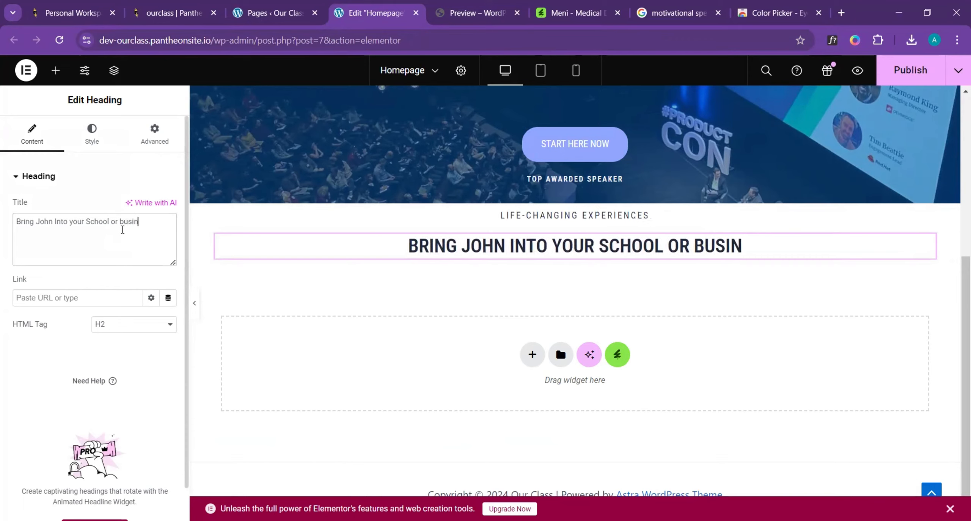
type("ess")
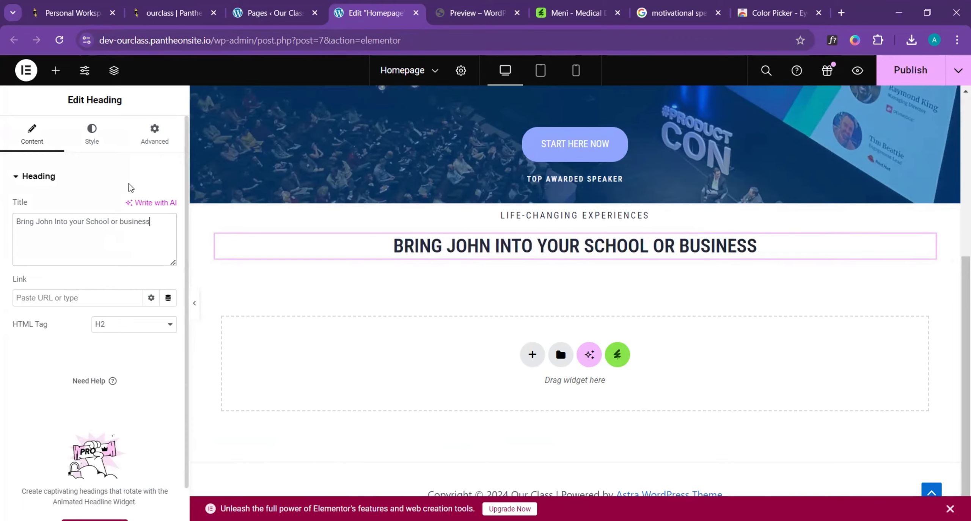
- Compare the larger heading with the template's and set its font size to 50 px and weight to 400 (Normal)
left_click(484, 6)
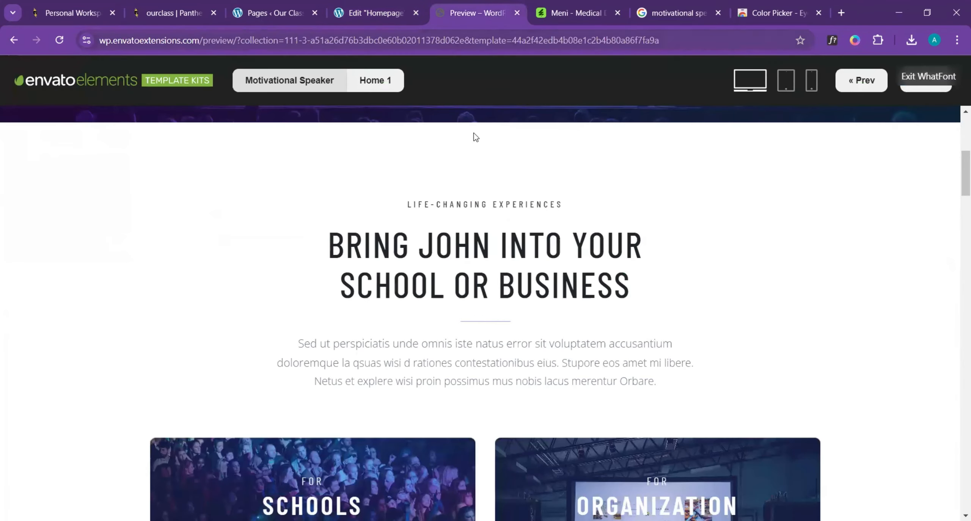
left_click(373, 12)
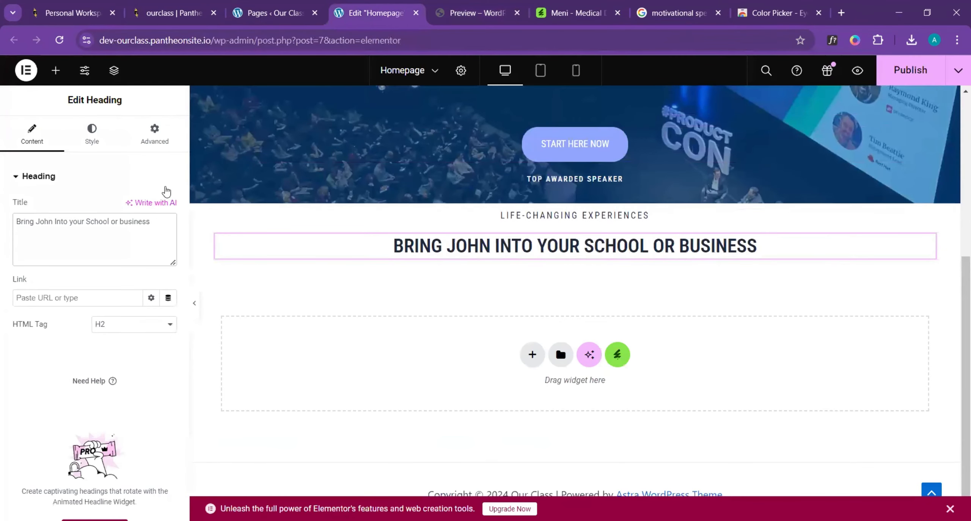
left_click(91, 135)
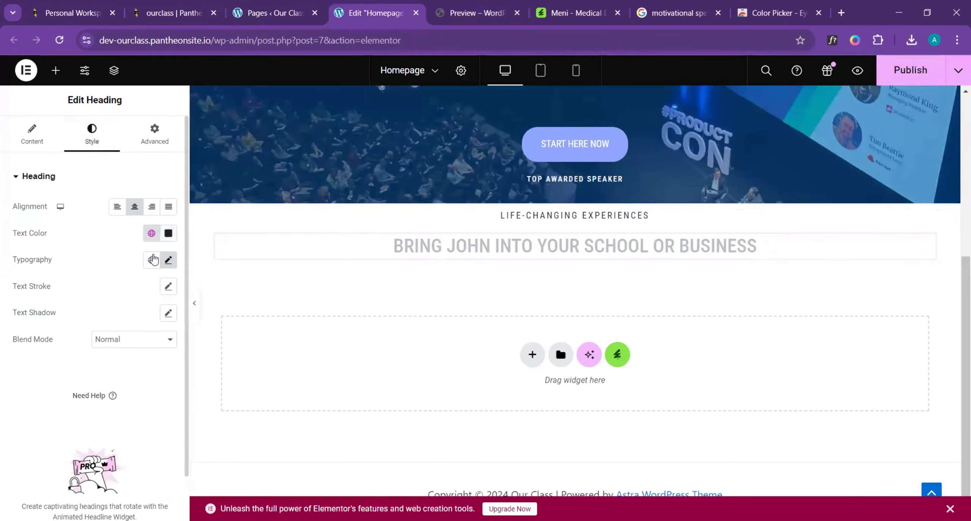
left_click(167, 262)
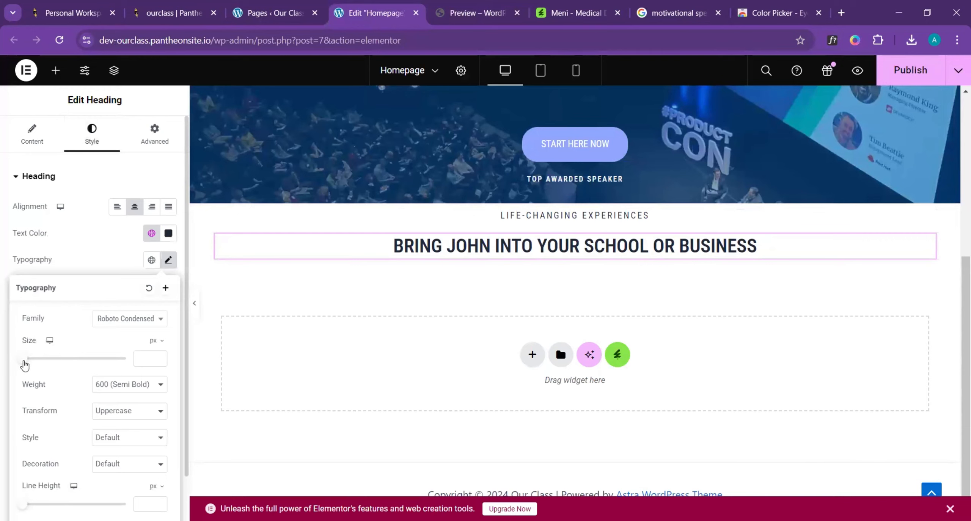
left_click_drag(24, 365, 47, 363)
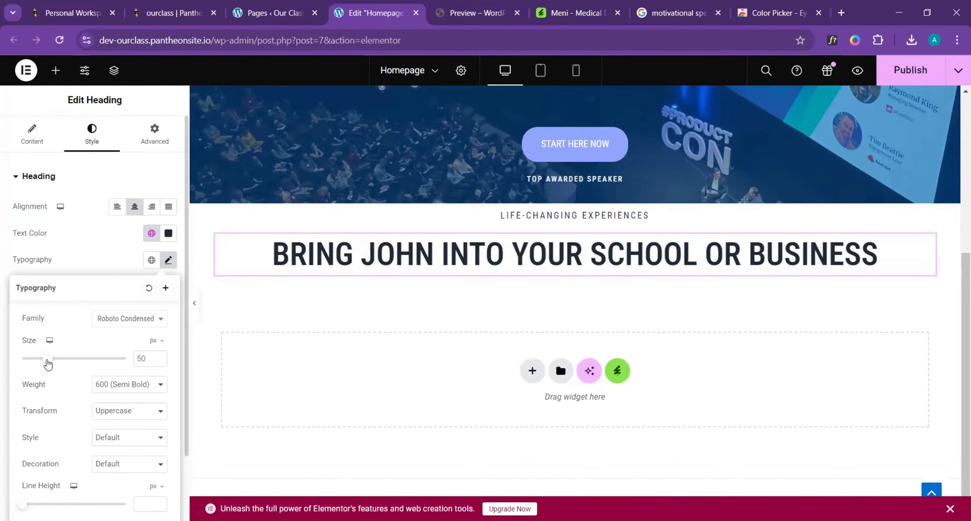
left_click(120, 385)
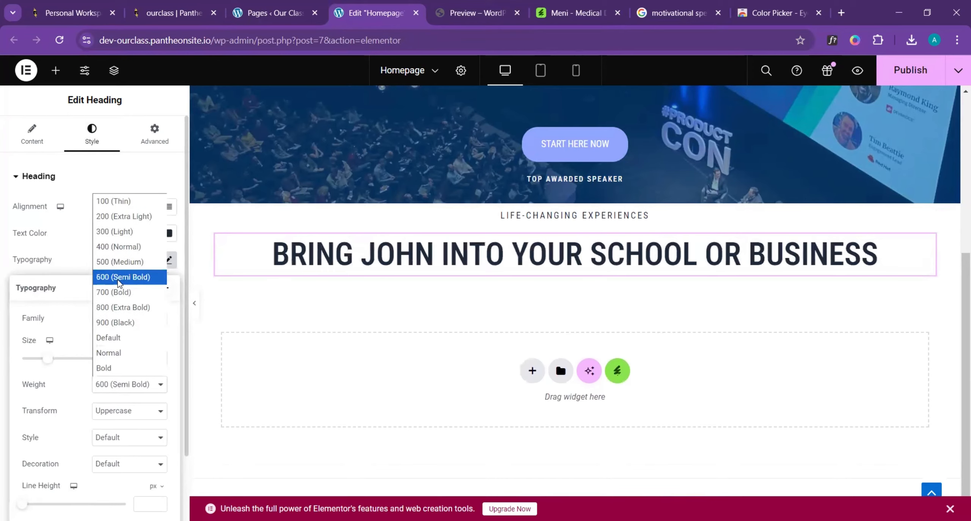
left_click(126, 246)
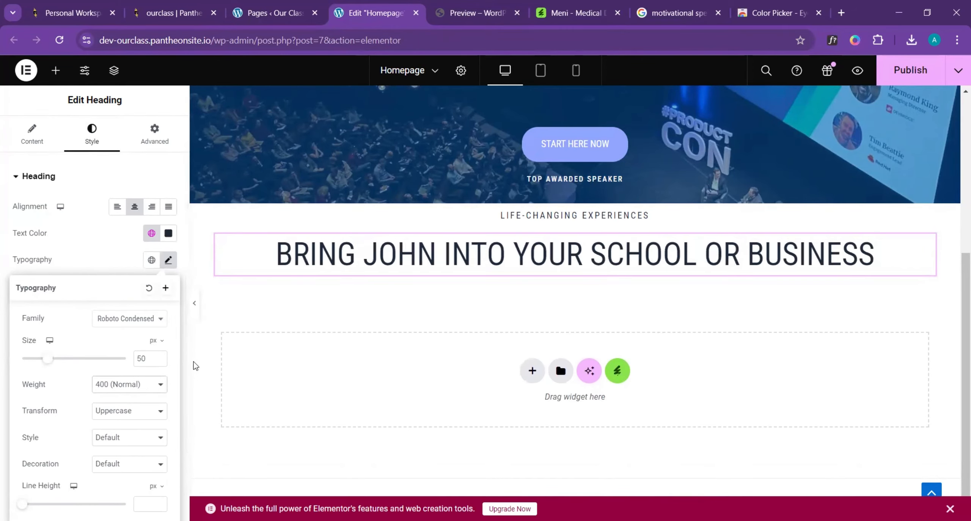
- Compare the larger heading's thickness with the template's and set its font weight to 500 (Medium)
left_click(480, 6)
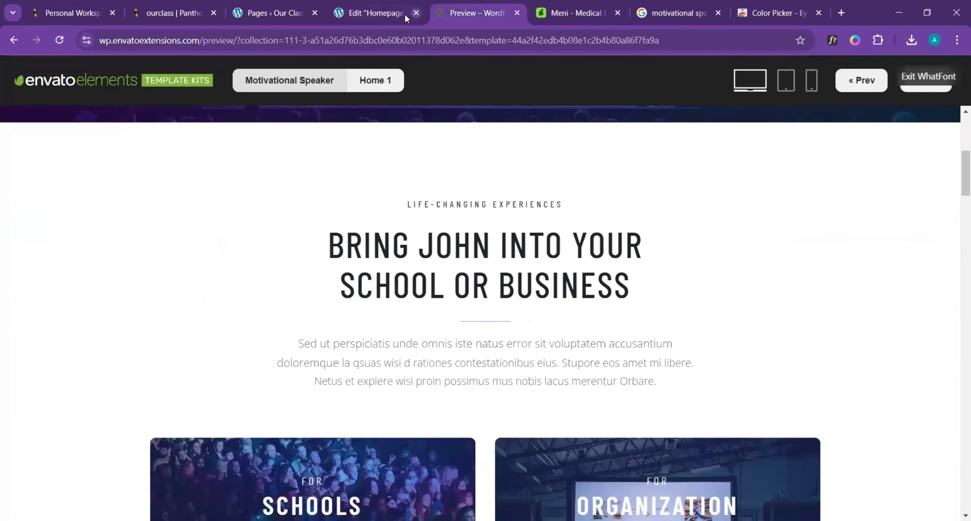
left_click(391, 11)
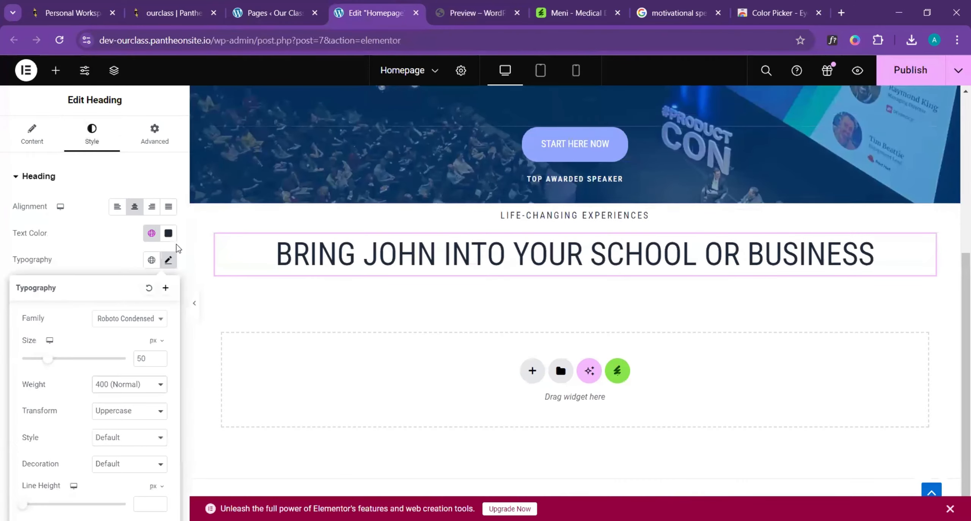
left_click(127, 386)
left_click(144, 266)
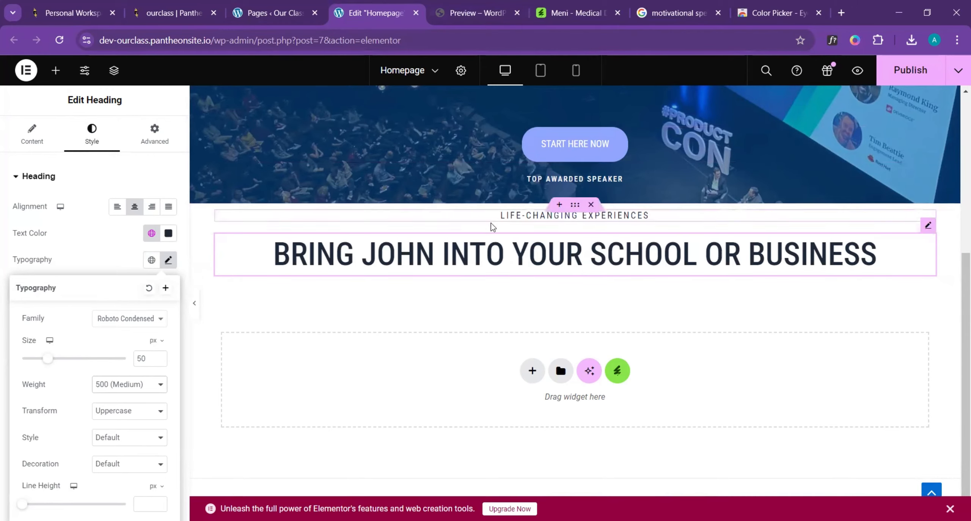
- Check the larger heading's line break in the template and narrow the boxed container around both headings to about 611 px wide
left_click(475, 12)
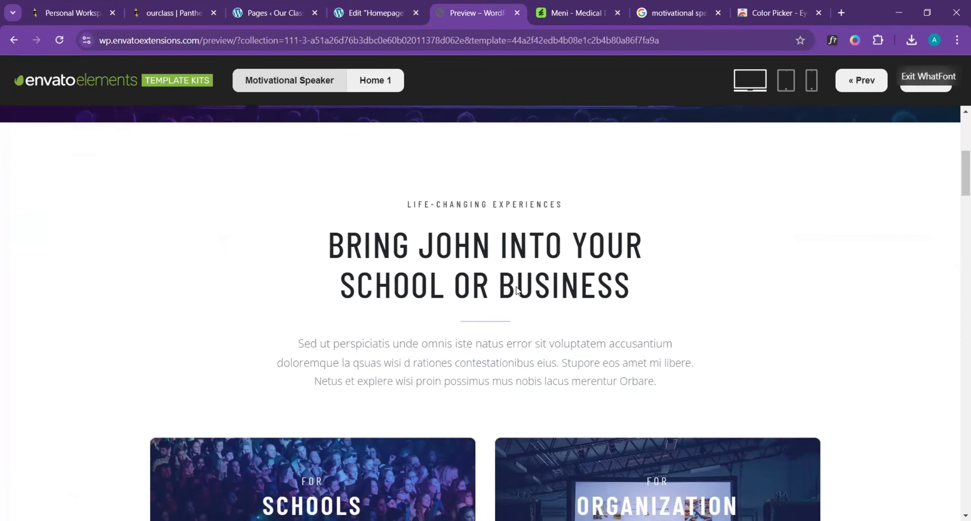
left_click(354, 4)
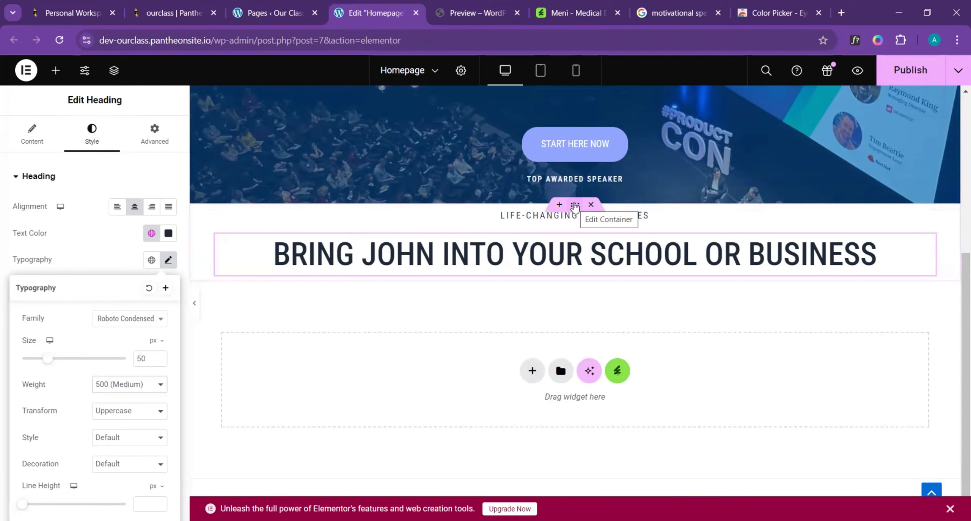
left_click(575, 206)
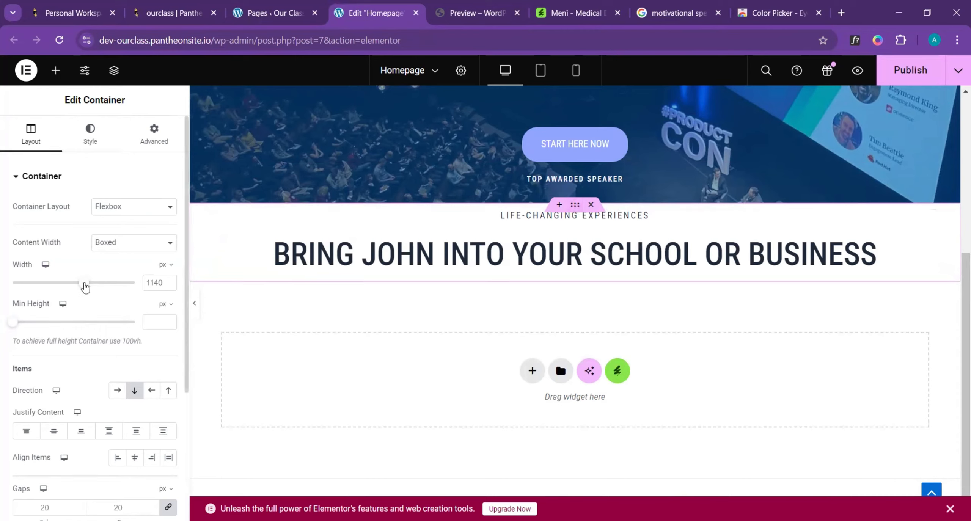
left_click_drag(85, 287, 27, 302)
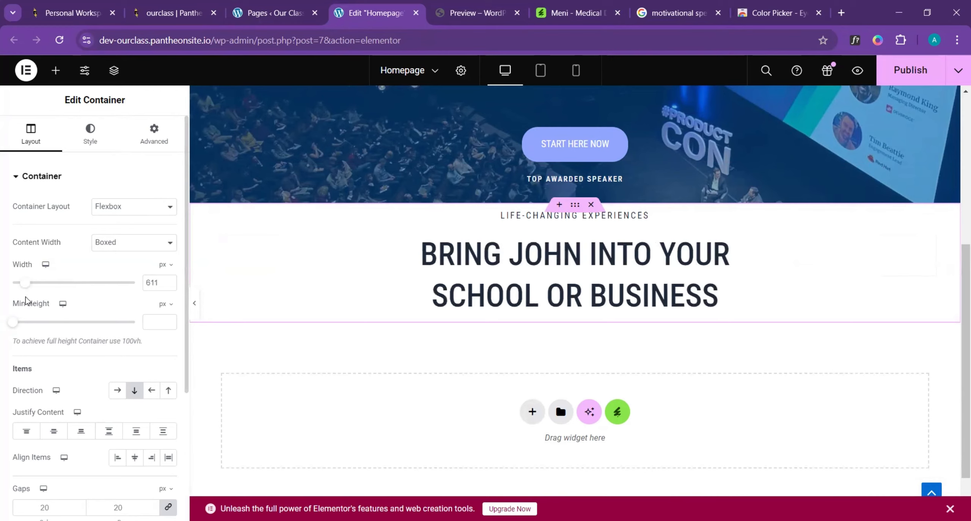
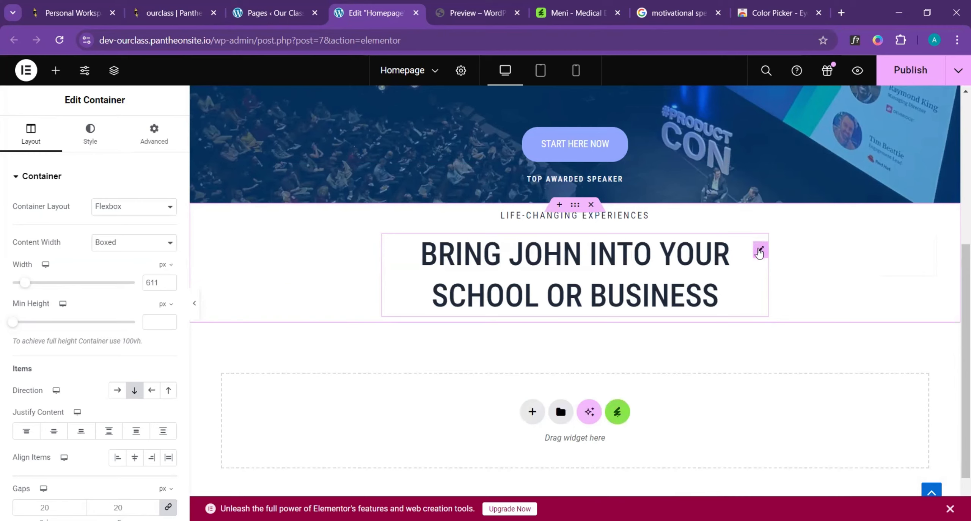
- Check what follows the larger heading in the template and add a Divider widget directly beneath that heading on the homepage
left_click(476, 12)
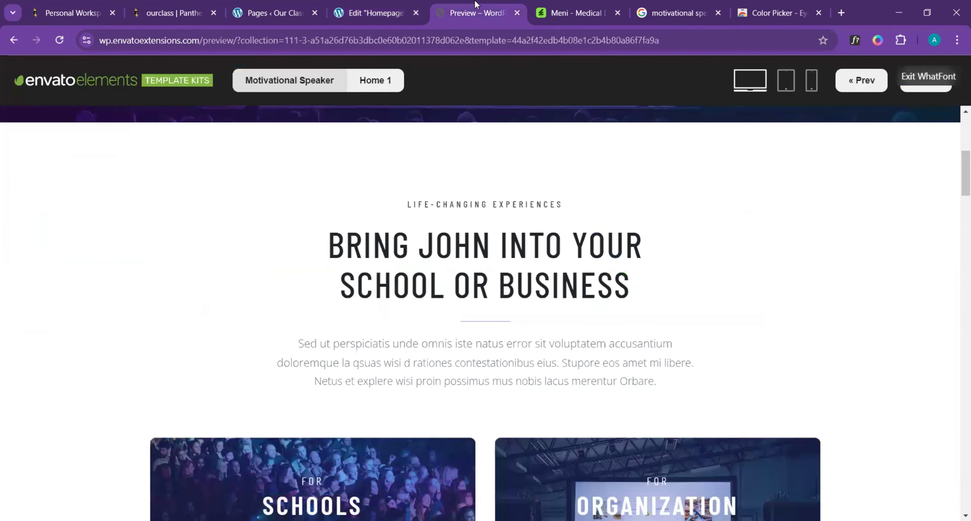
left_click(372, 10)
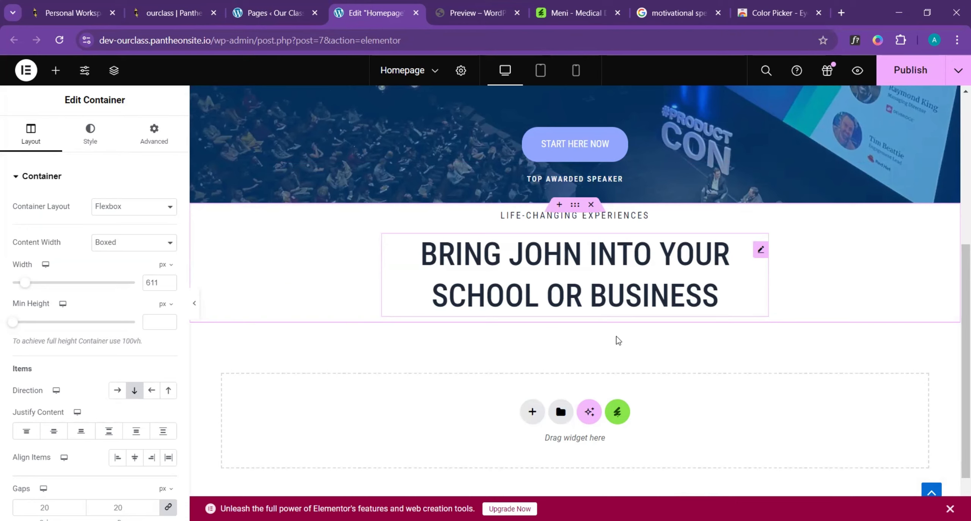
left_click(470, 11)
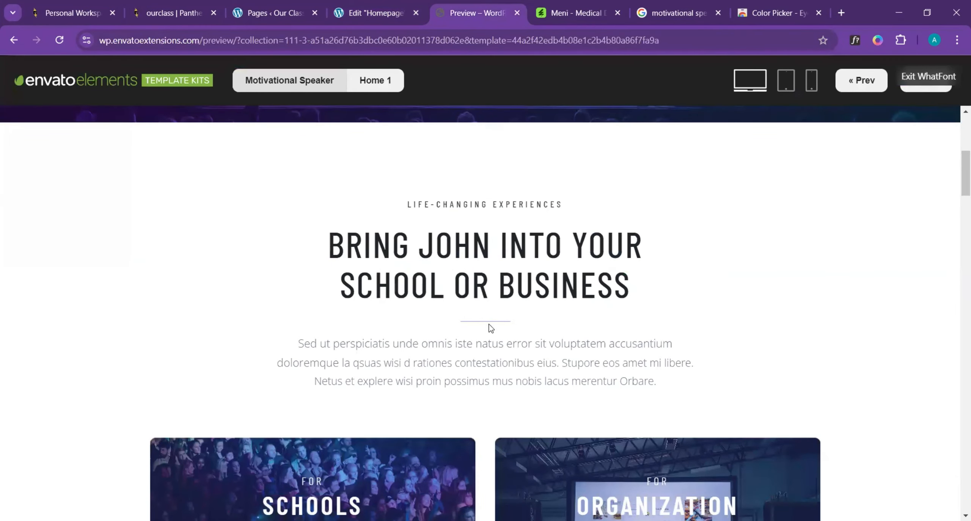
left_click(375, 13)
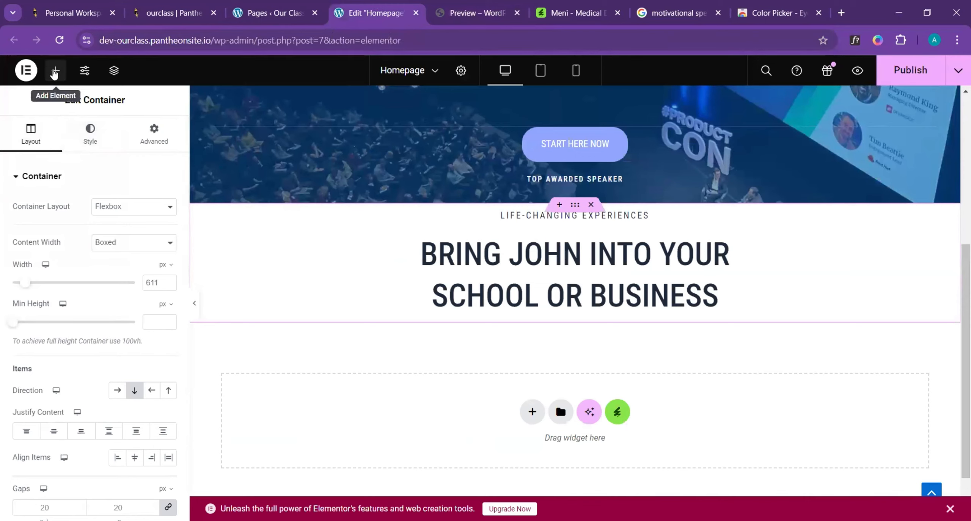
left_click(55, 72)
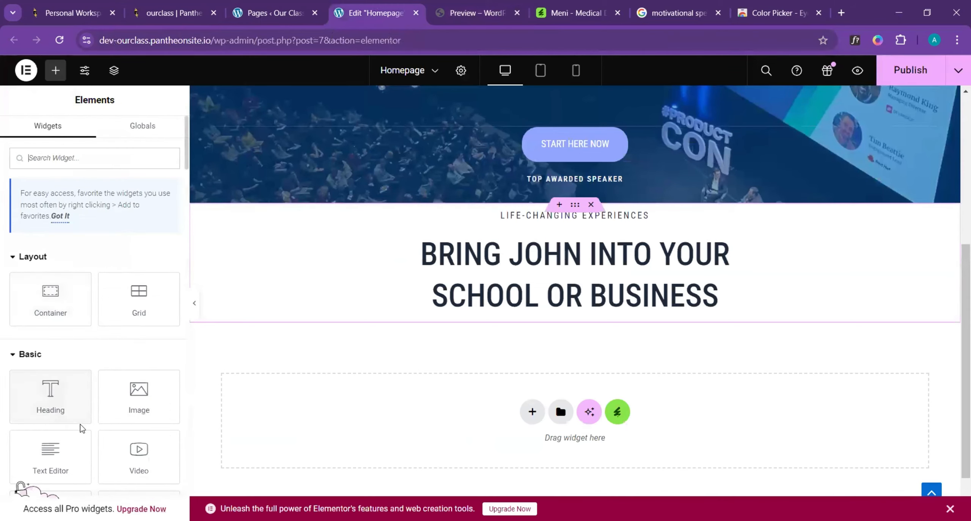
scroll(79, 425, "down", 5)
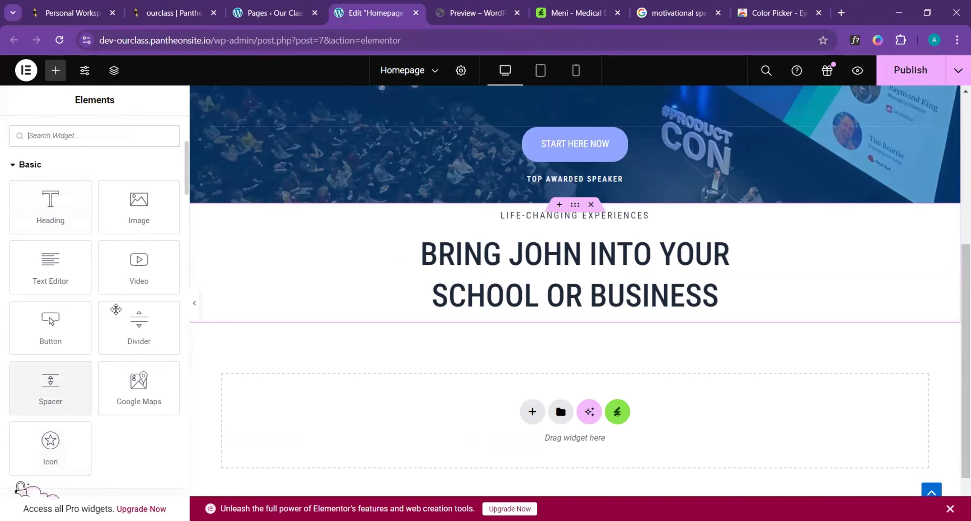
left_click_drag(138, 319, 560, 309)
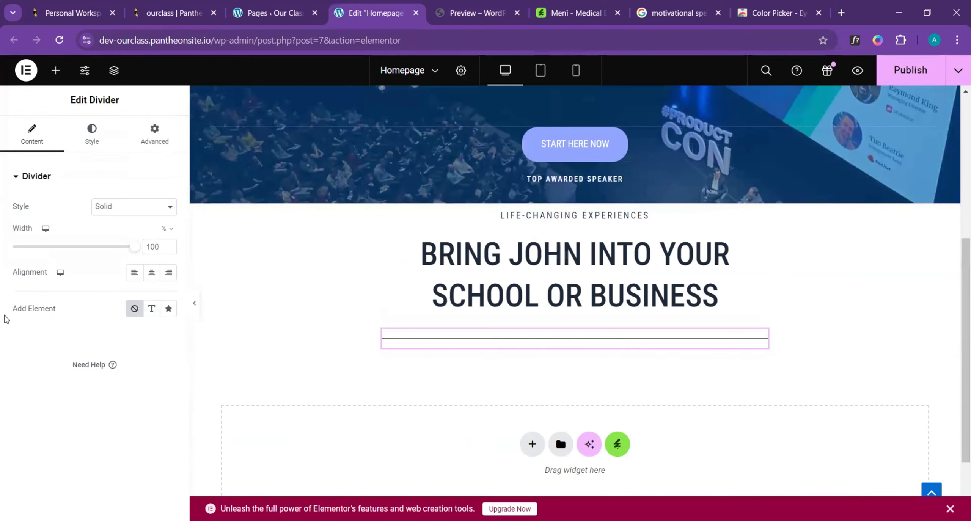
- Set the divider's width to 10%, center it, and apply the light periwinkle-blue global color
left_click_drag(132, 249, 24, 276)
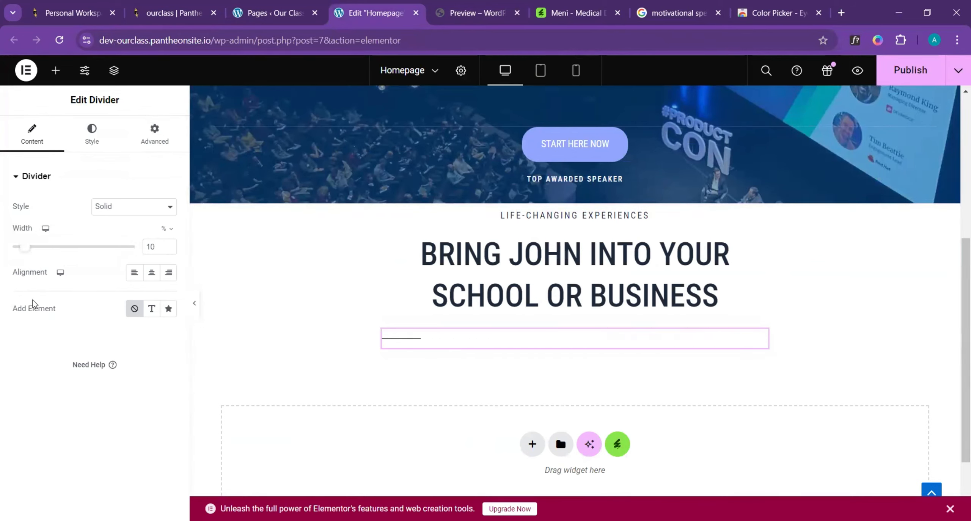
left_click(151, 273)
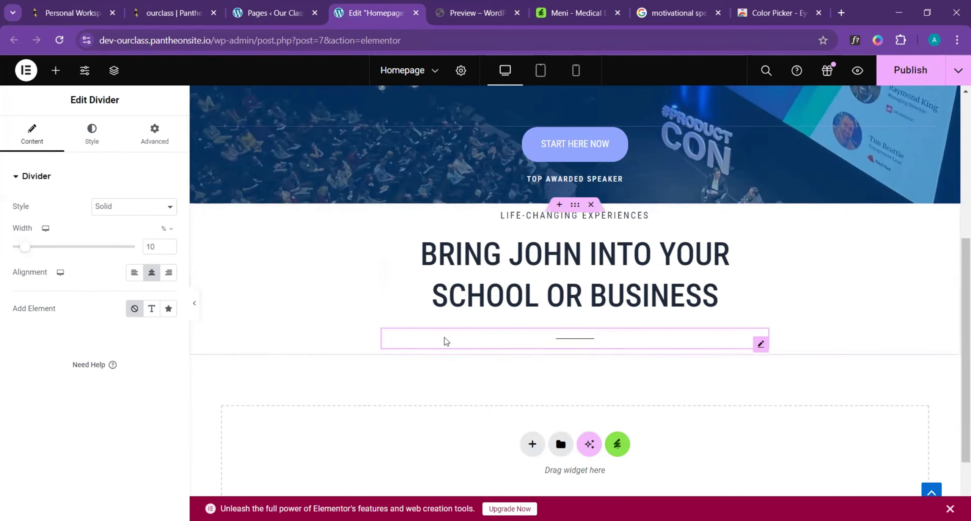
left_click(91, 134)
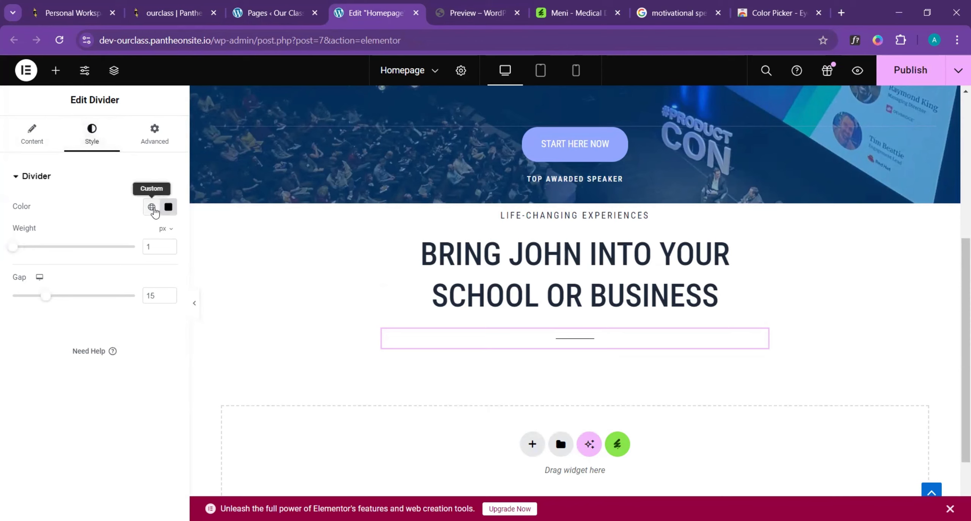
left_click(153, 208)
left_click(81, 266)
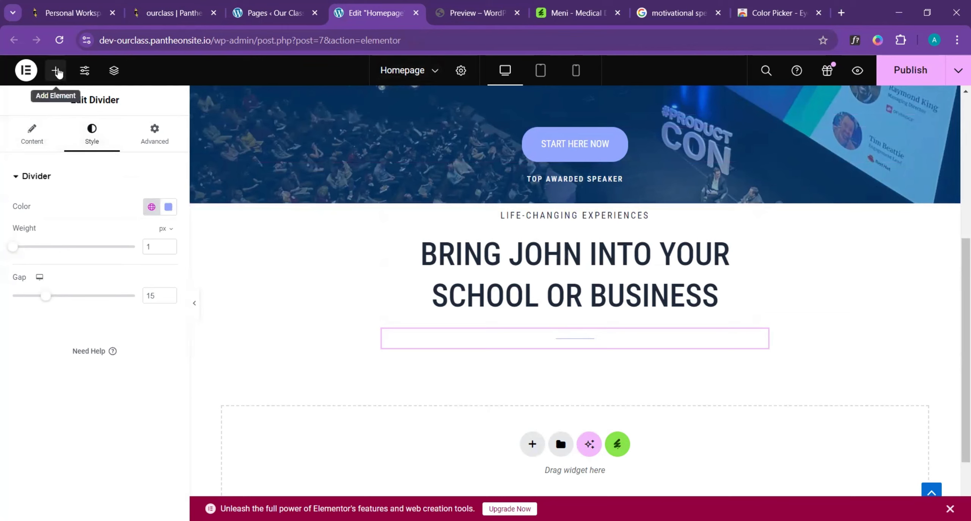
- Add a Text Editor widget beneath the divider and center its text
left_click(57, 71)
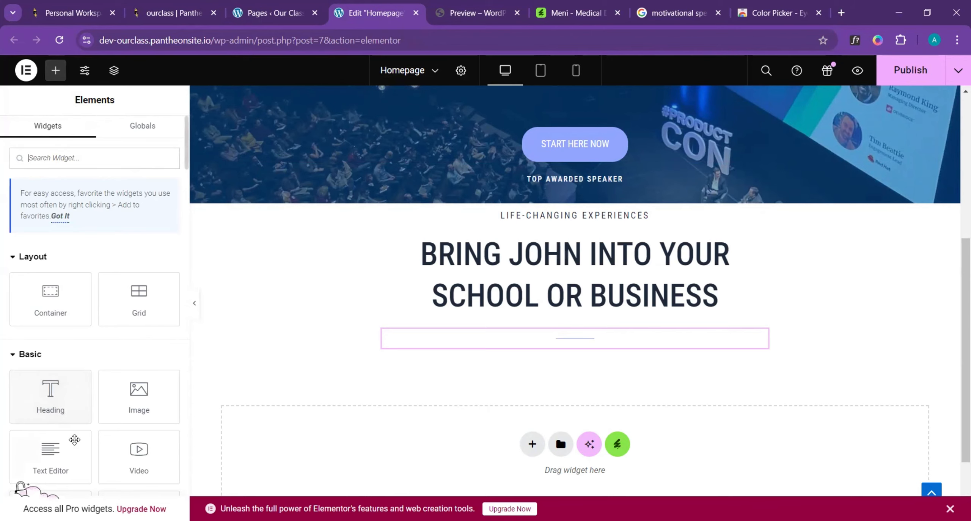
left_click_drag(43, 463, 599, 357)
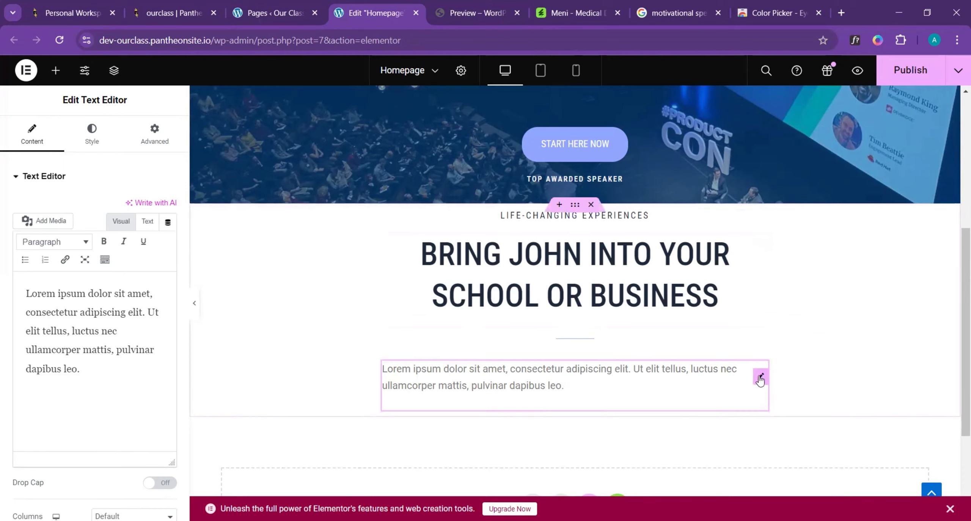
left_click(90, 139)
left_click(134, 207)
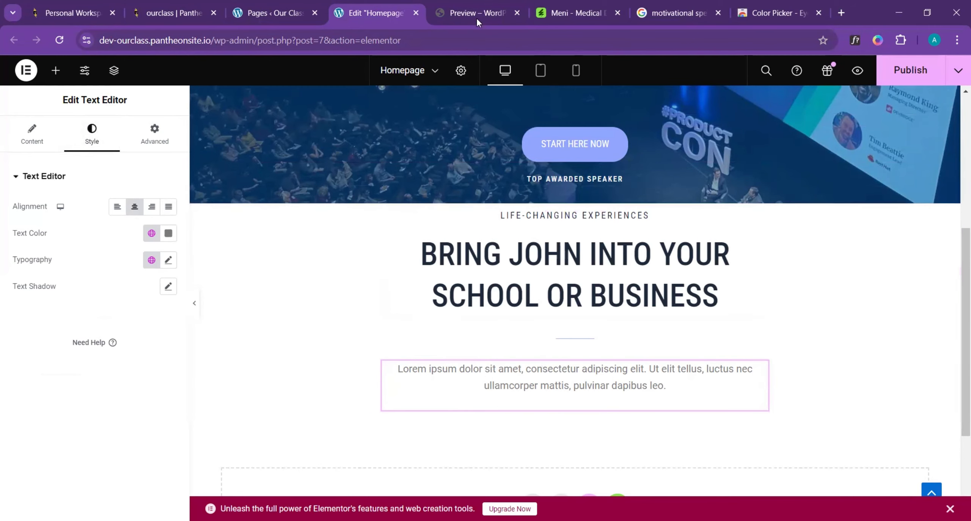
- Replace the text widget's placeholder with the template's paragraph beginning "Sed ut perspiciatis unde omnis iste natus" and ending "merentur Orbare."
left_click(484, 6)
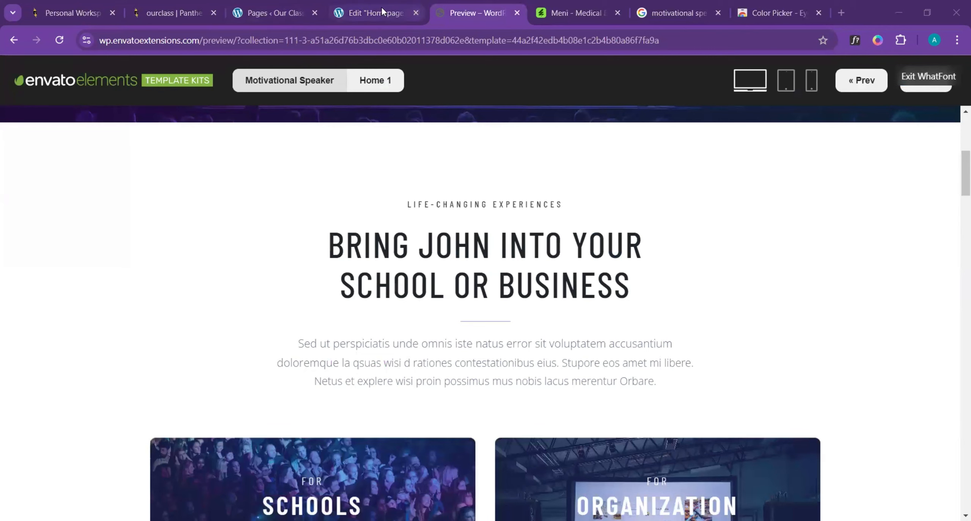
left_click(333, 19)
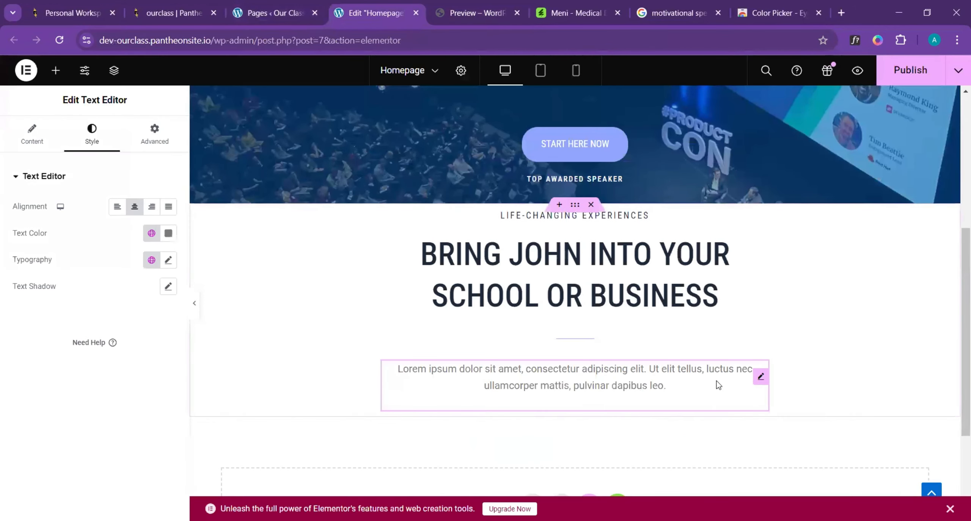
left_click(33, 141)
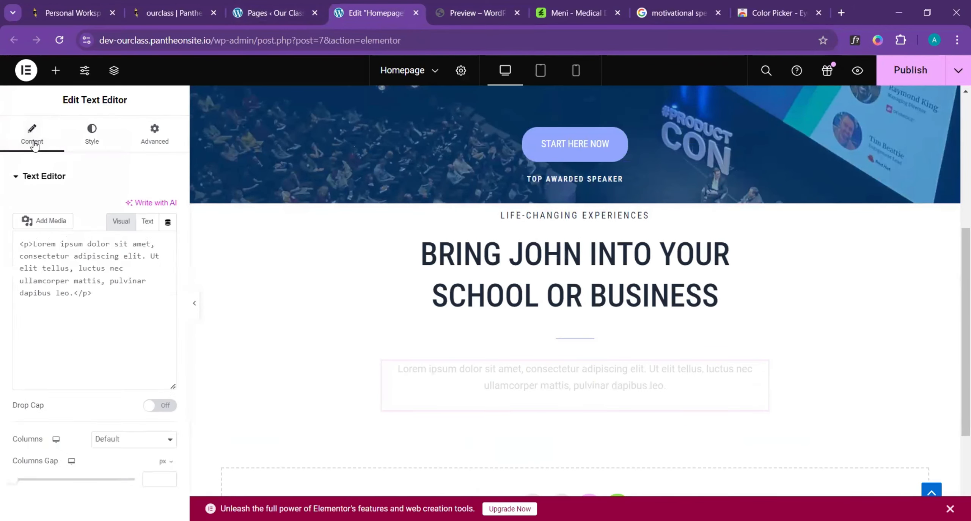
double_click(61, 287)
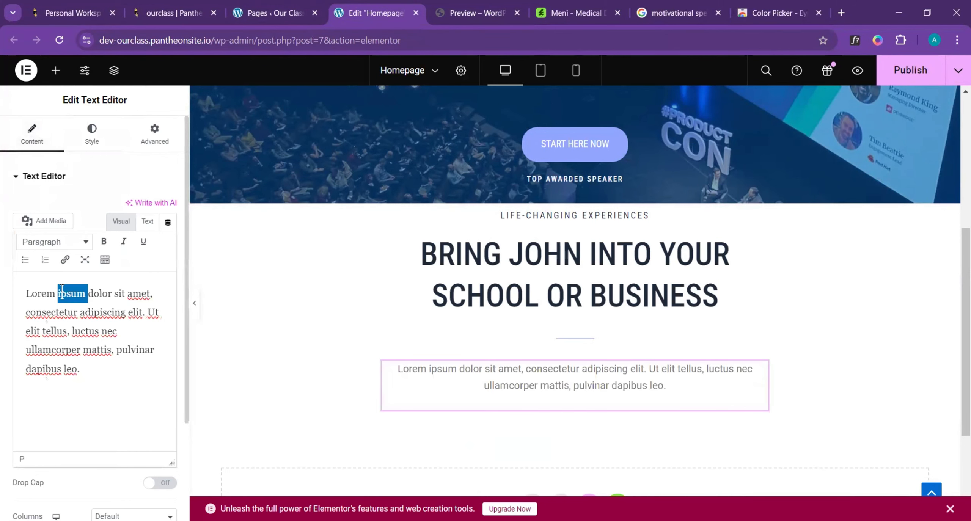
triple_click(67, 299)
type("Sed ut perspiciatis unde omnis iste natus error sit voluptatem accusantium doloremque la qsuas wisi d rationes contestationibus eius. Stupore eos amet mi libere. Netus et explere wisi proin possimus mus nobis lacus merentur Orbare.")
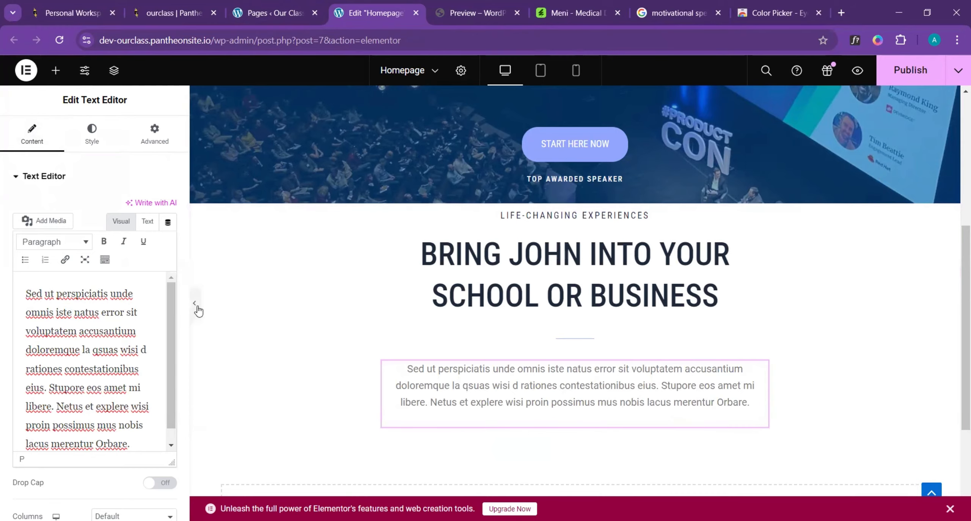
- Review the hero and the new section at full page width, examining the layout and the spacing between them
left_click(194, 303)
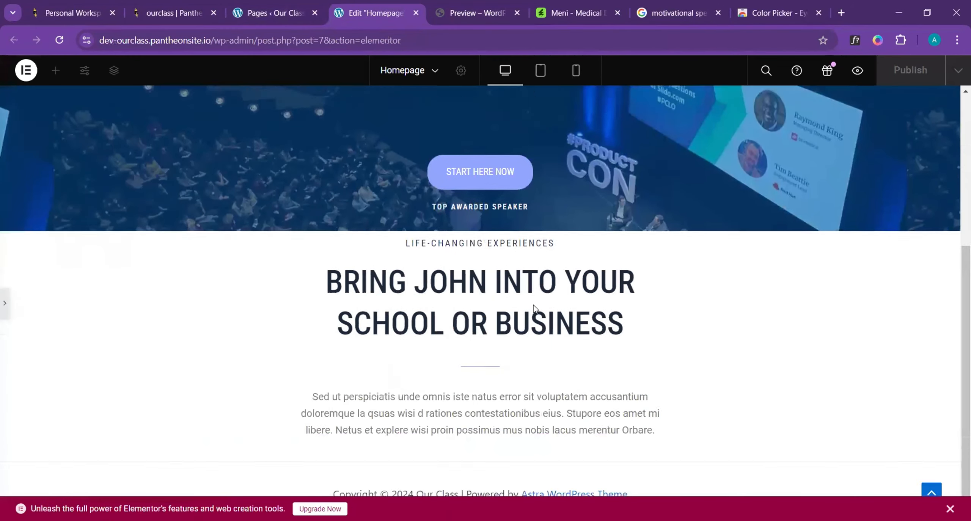
scroll(534, 307, "up", 5)
scroll(533, 305, "down", 1)
scroll(532, 304, "up", 1)
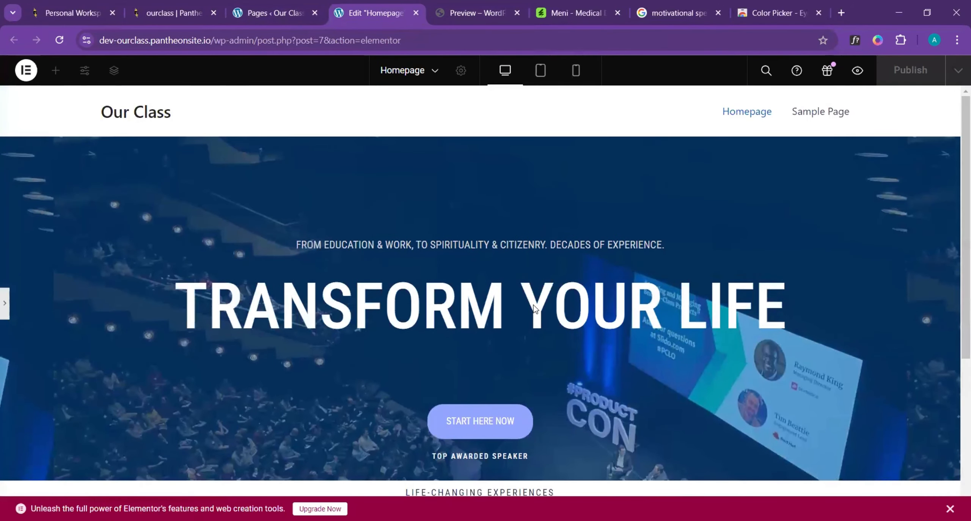
scroll(534, 305, "down", 1)
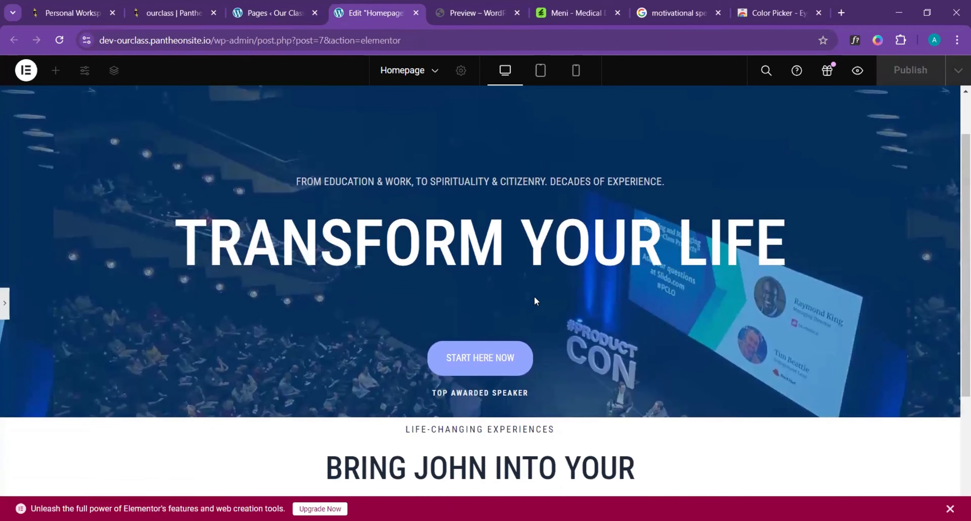
scroll(542, 311, "up", 1)
scroll(548, 331, "down", 1)
scroll(549, 330, "down", 2)
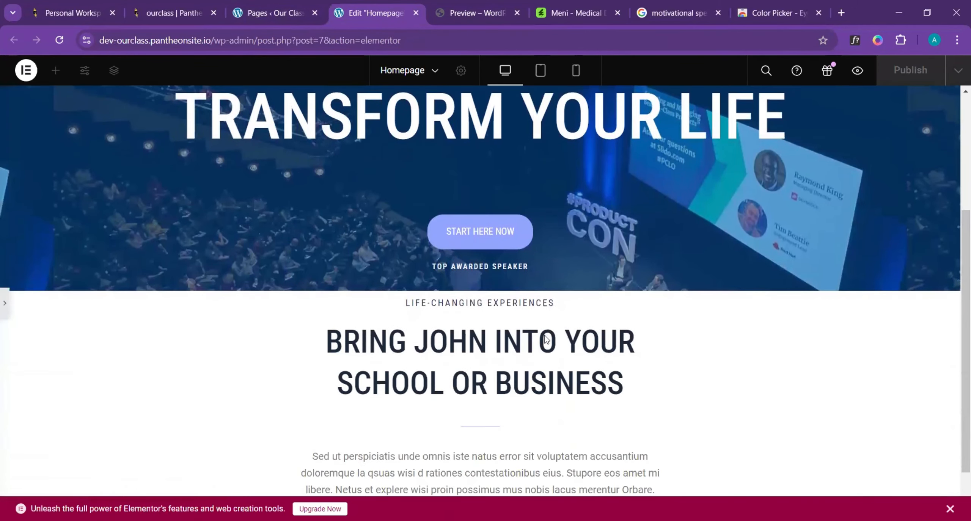
scroll(548, 339, "up", 1)
left_click(4, 303)
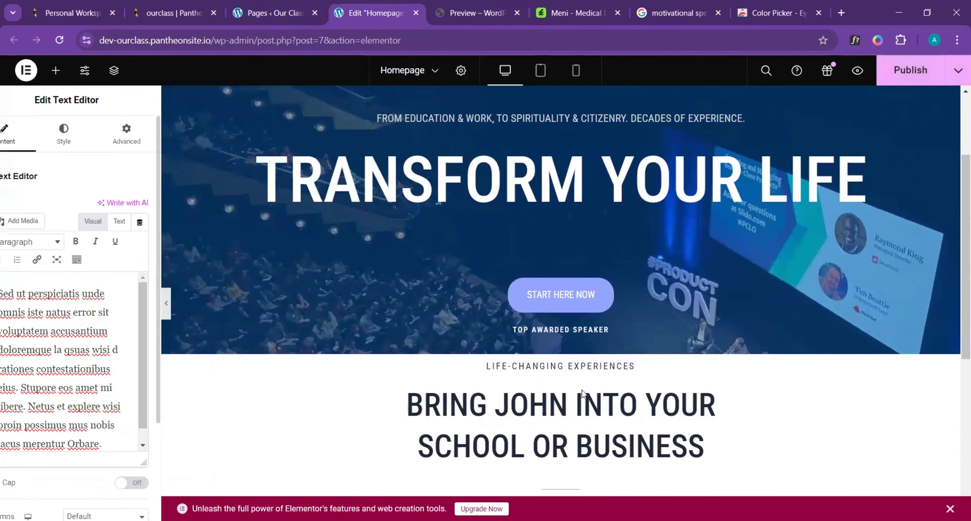
- Give the container below the hero a minimum height of about 469 px and justify its content to Center
scroll(607, 366, "down", 2)
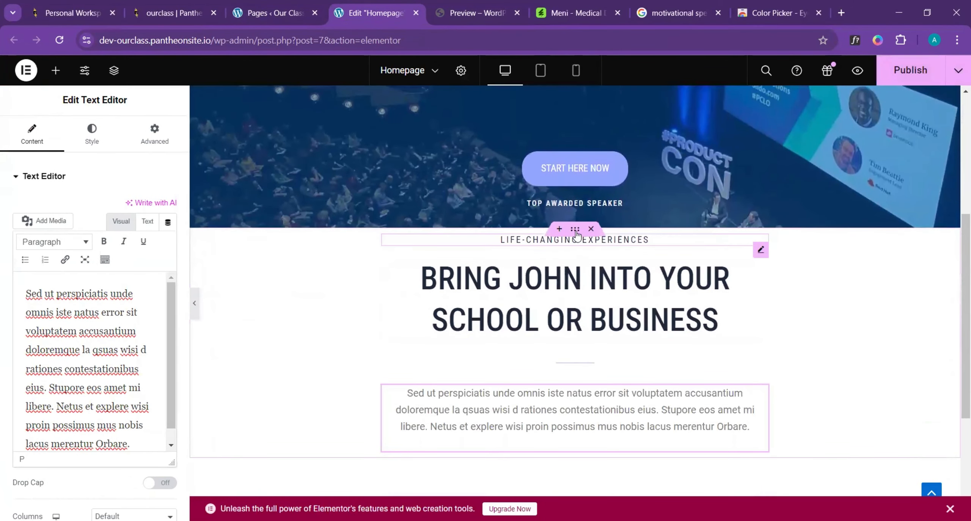
left_click(575, 229)
scroll(603, 279, "down", 1)
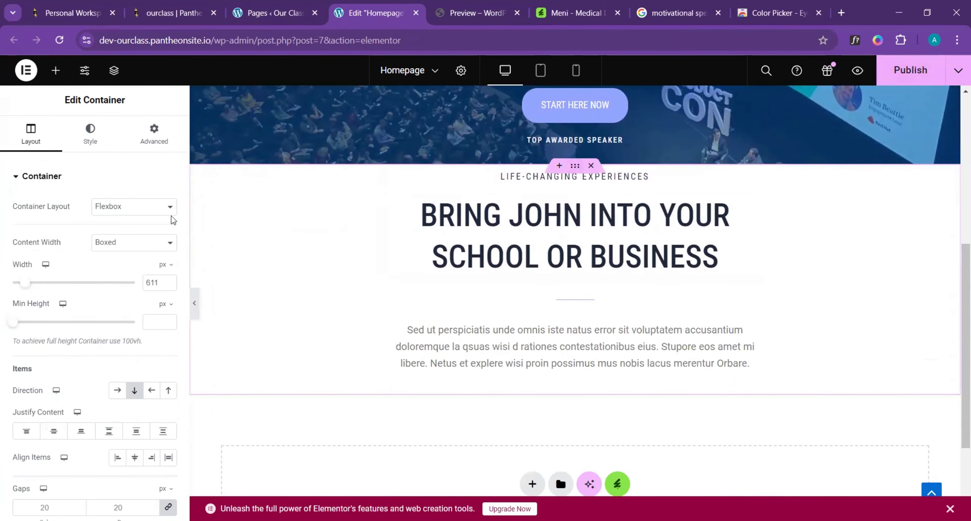
left_click(96, 153)
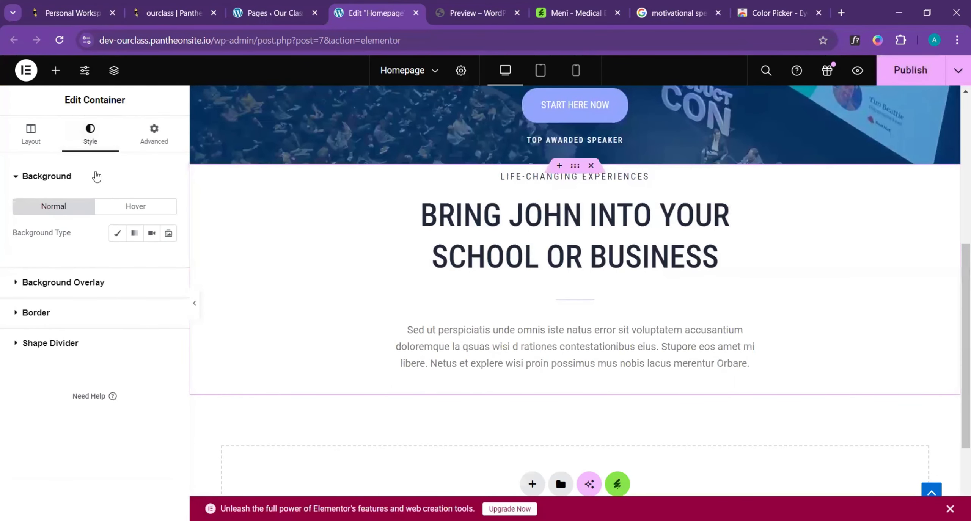
left_click(29, 141)
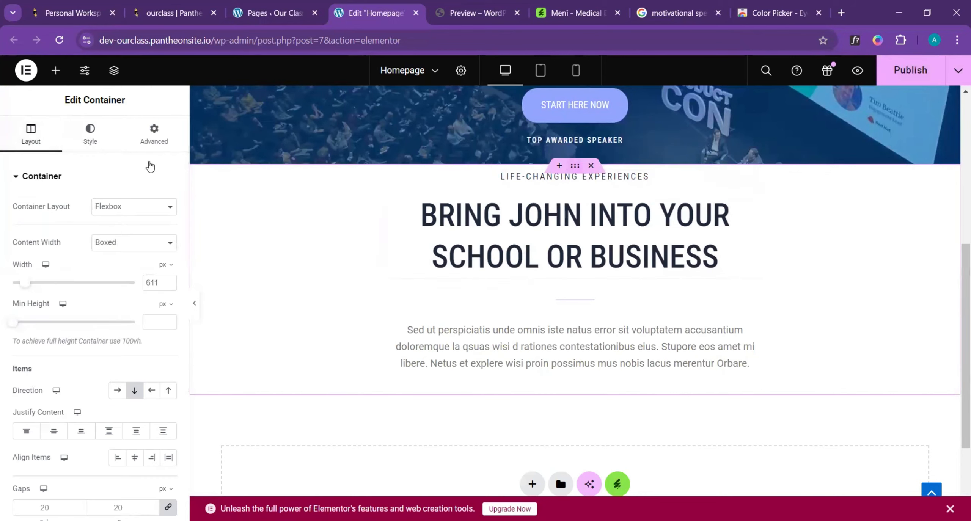
left_click_drag(11, 321, 50, 328)
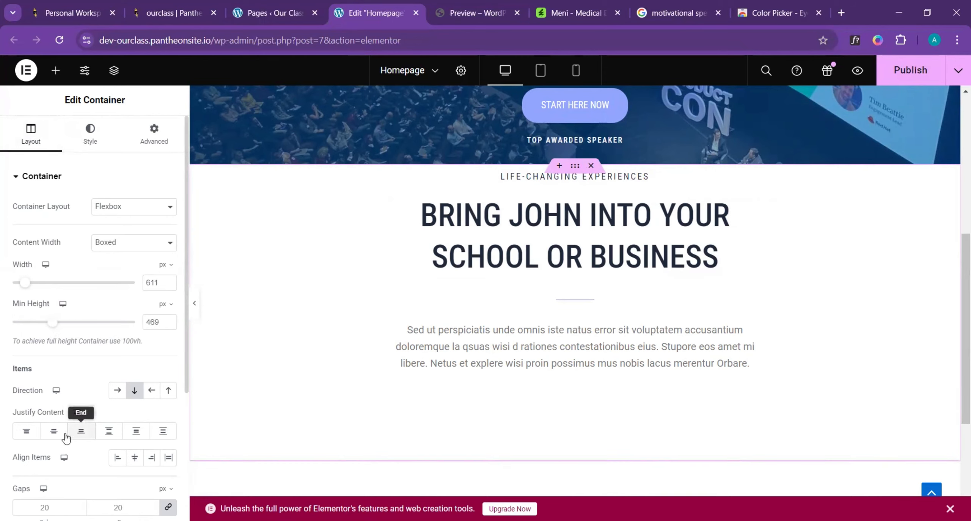
left_click(53, 431)
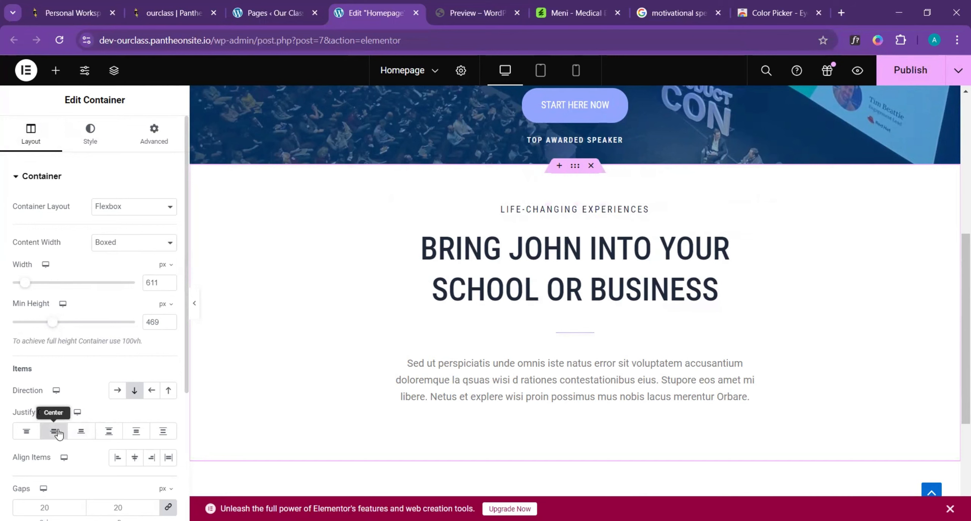
- Compare the section's vertical spacing with the template's, increase the container's minimum height to about 588 px, and review it at full page width
left_click(194, 304)
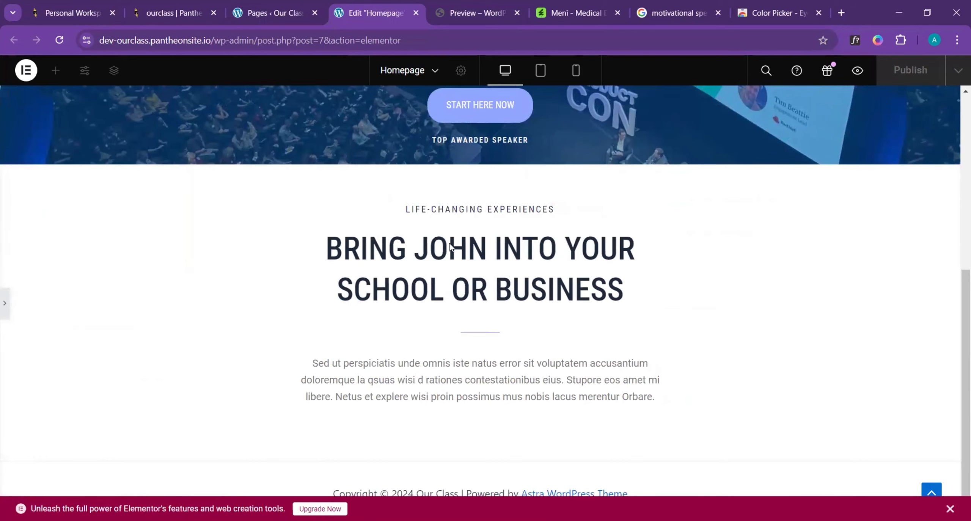
left_click(471, 11)
scroll(475, 206, "up", 1)
scroll(474, 216, "up", 1)
scroll(472, 227, "down", 1)
scroll(469, 243, "up", 1)
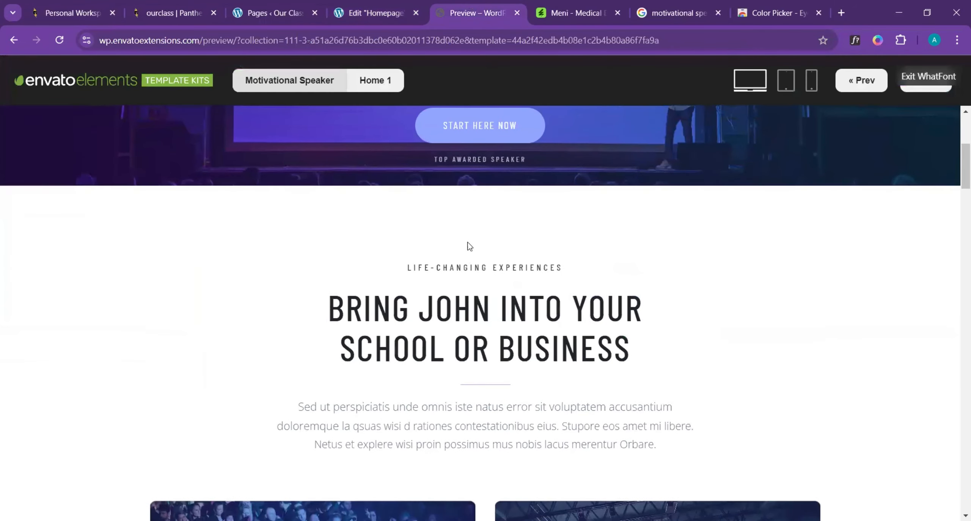
left_click(374, 13)
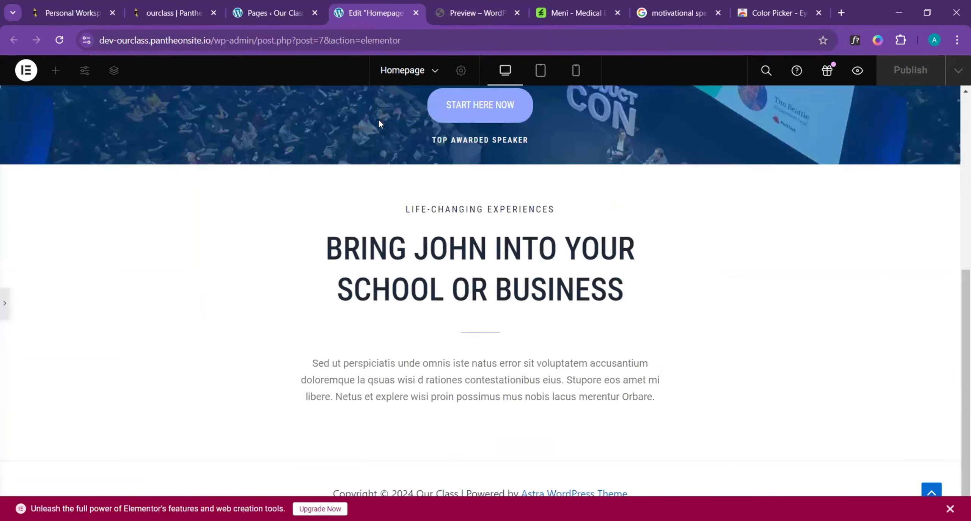
left_click(4, 306)
left_click_drag(52, 323, 67, 326)
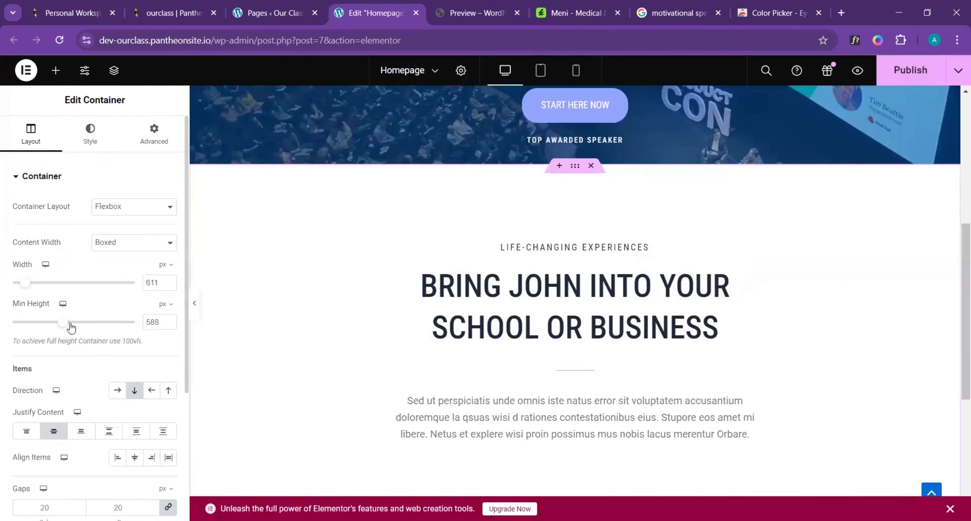
left_click(194, 303)
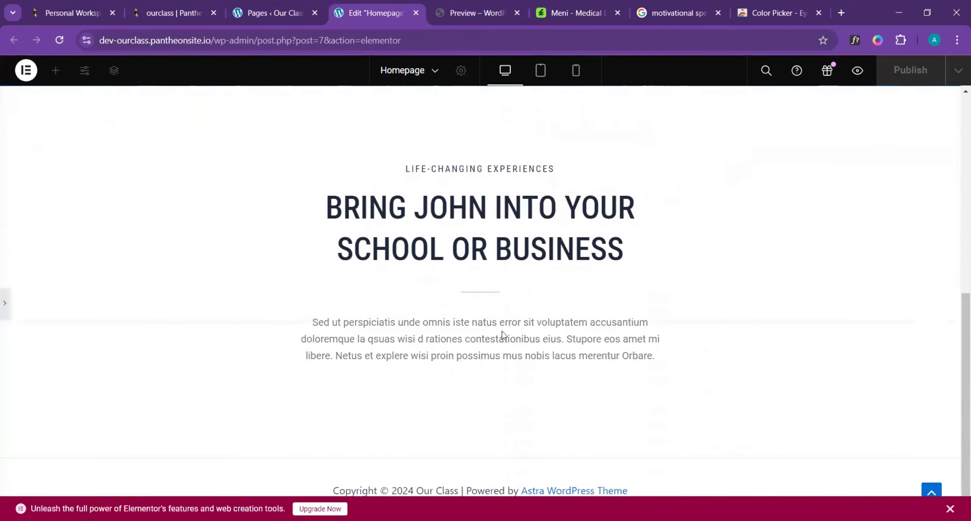
scroll(464, 321, "up", 1)
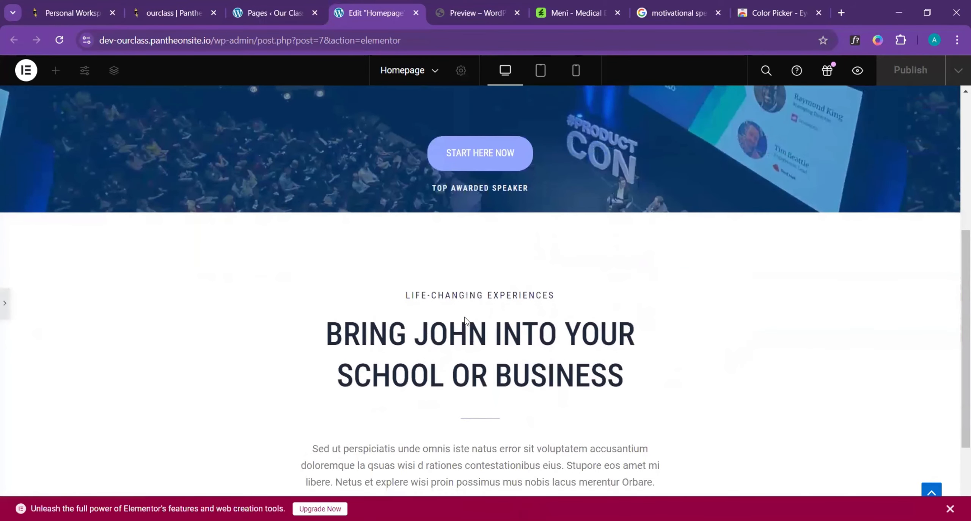
scroll(466, 320, "down", 2)
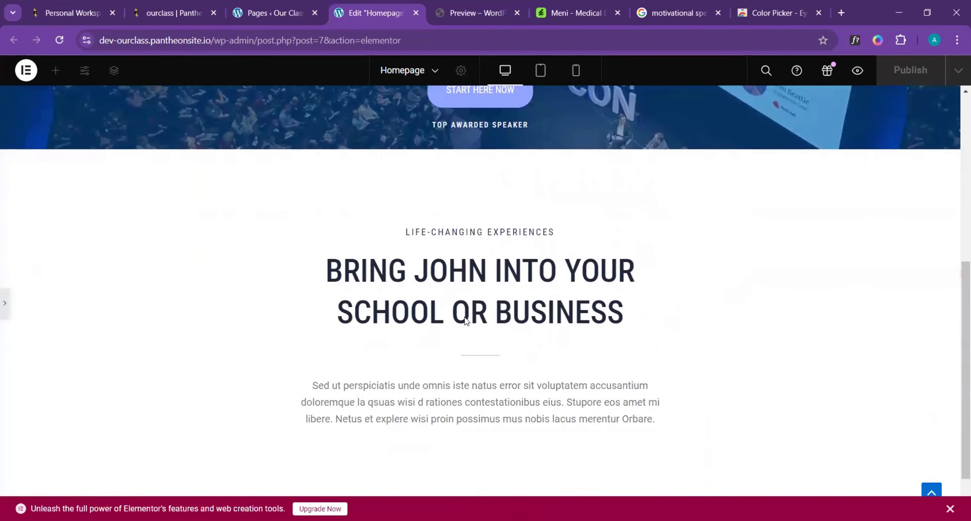
left_click(5, 303)
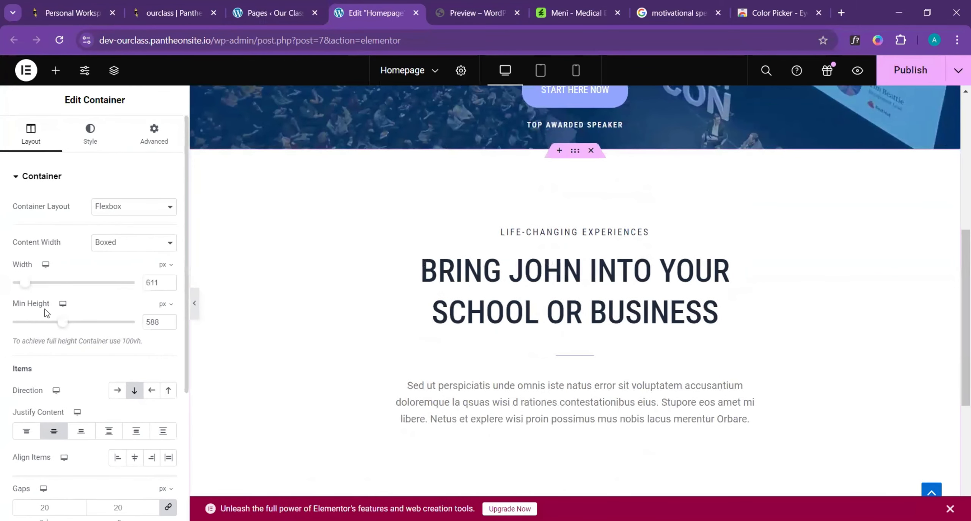